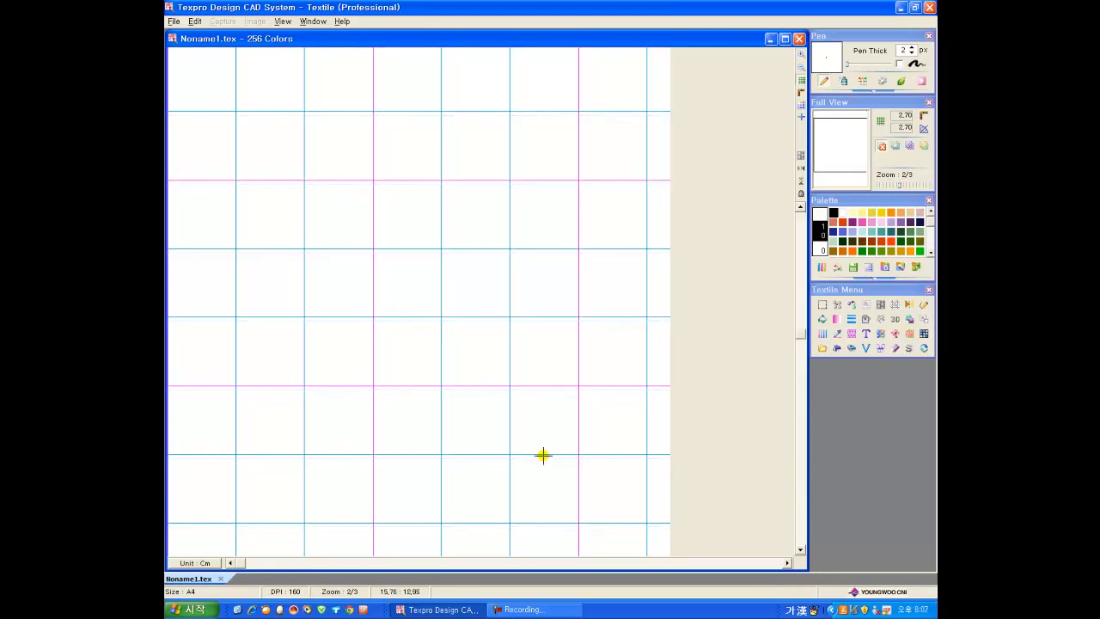
Step: Merge the scanned flower sketch 스케치.tex into the blank design and place it near the middle of the canvas
left_click(820, 346)
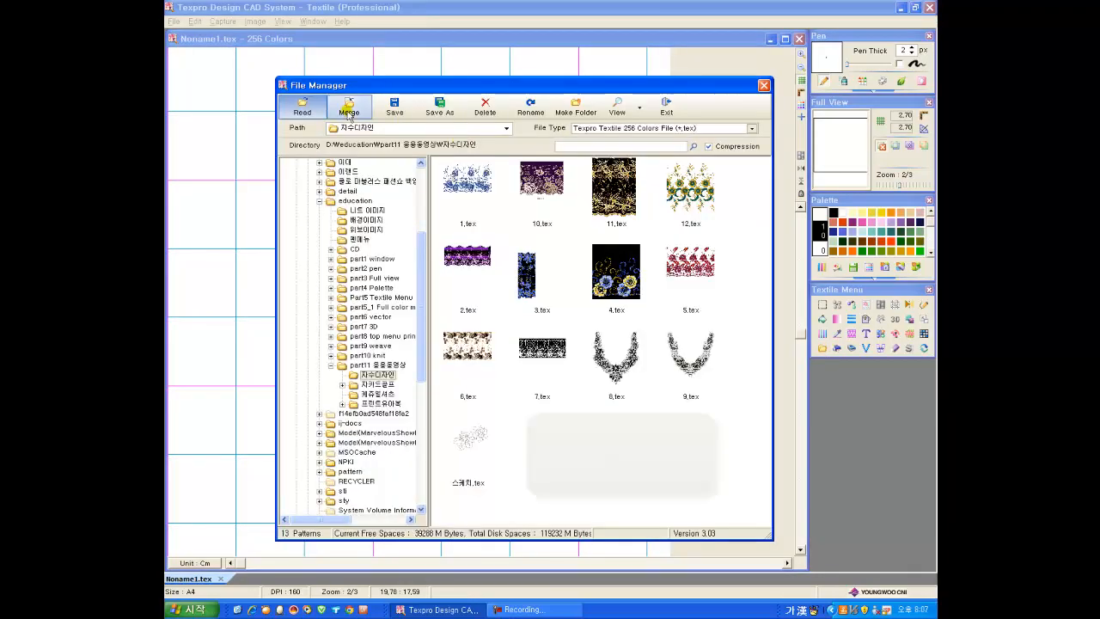
double_click(468, 438)
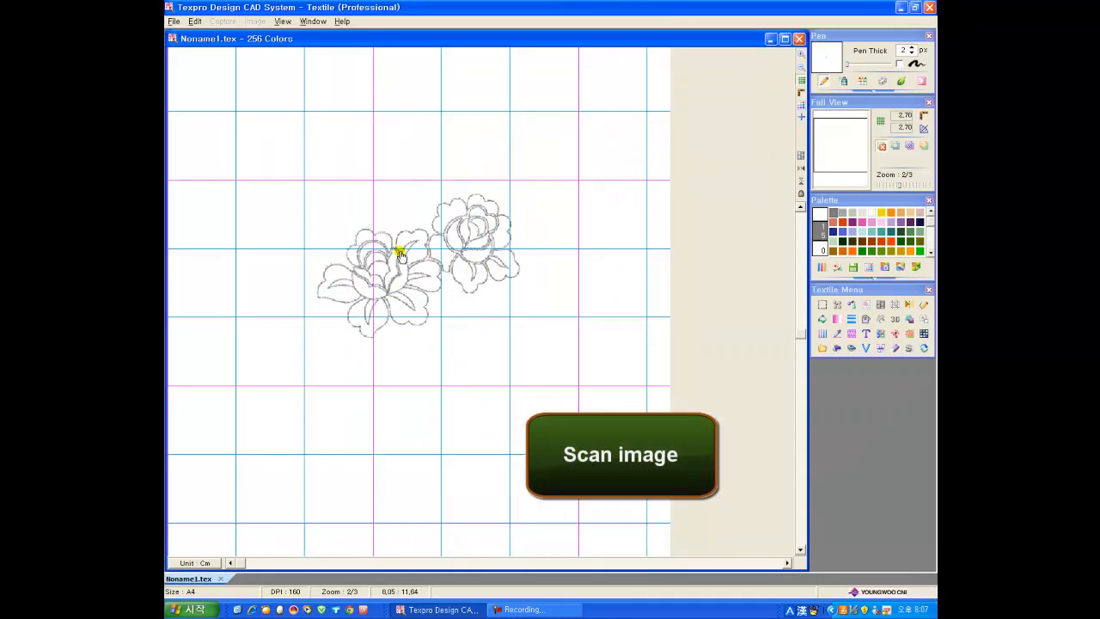
left_click(457, 354)
scroll(468, 445, "up", 2)
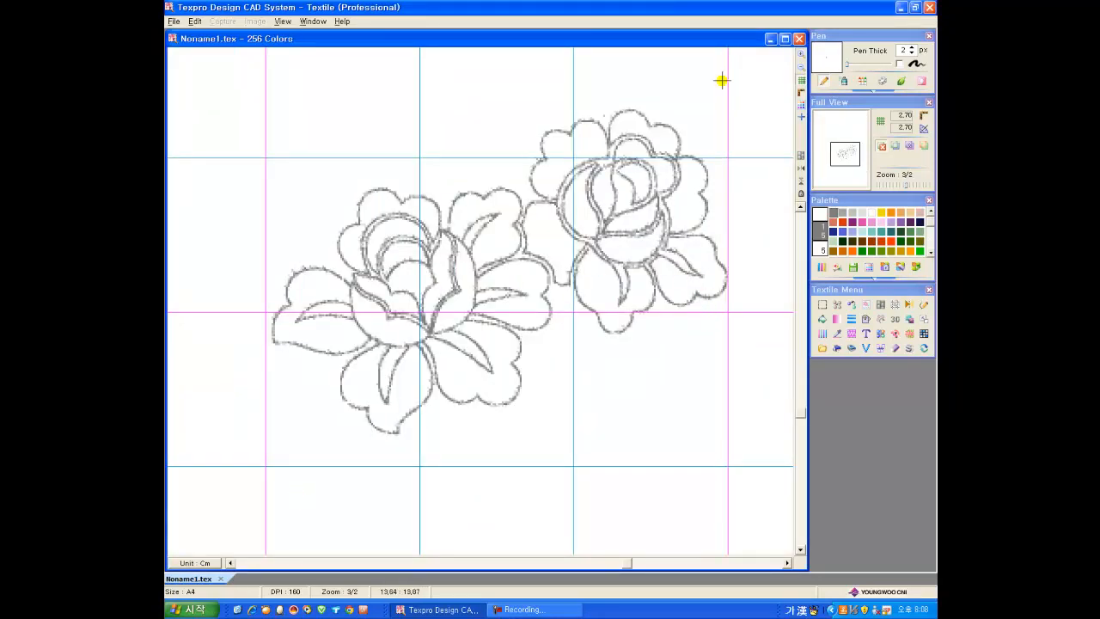
Step: Trace the outline of the large flower's leftmost petal with 3 px orange-red curves
left_click(893, 241)
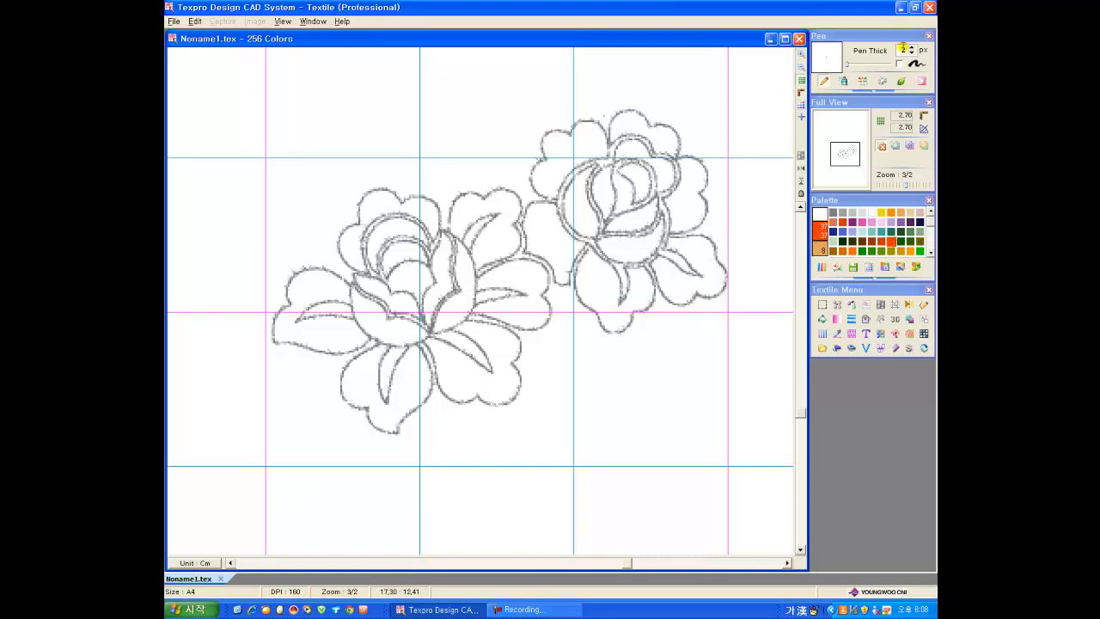
left_click(920, 325)
left_click(846, 374)
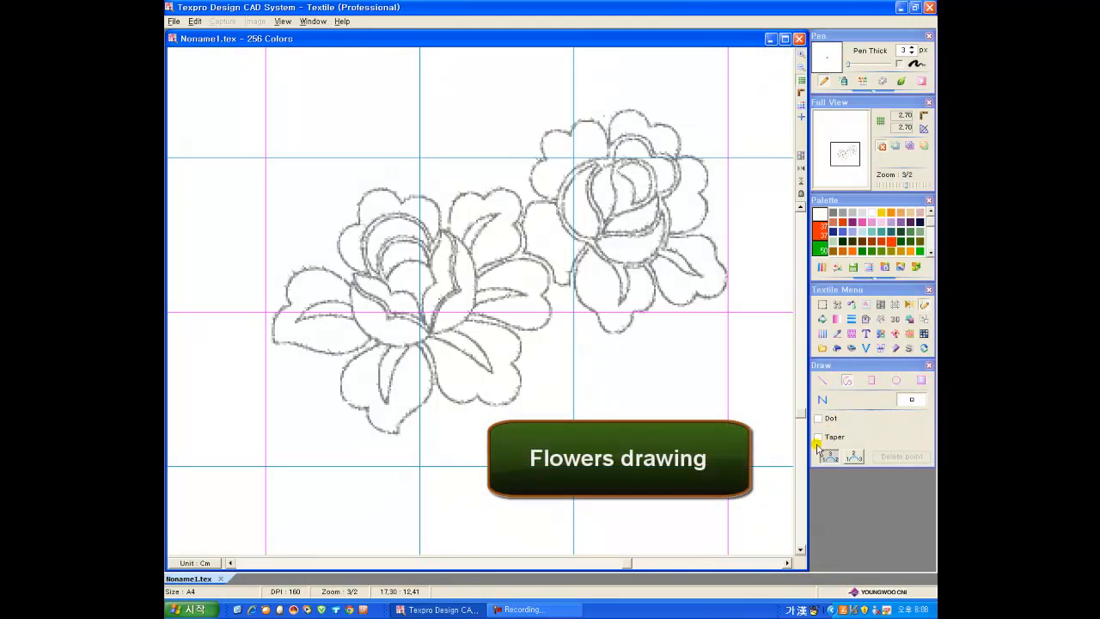
scroll(215, 262, "up", 1)
scroll(286, 301, "up", 1)
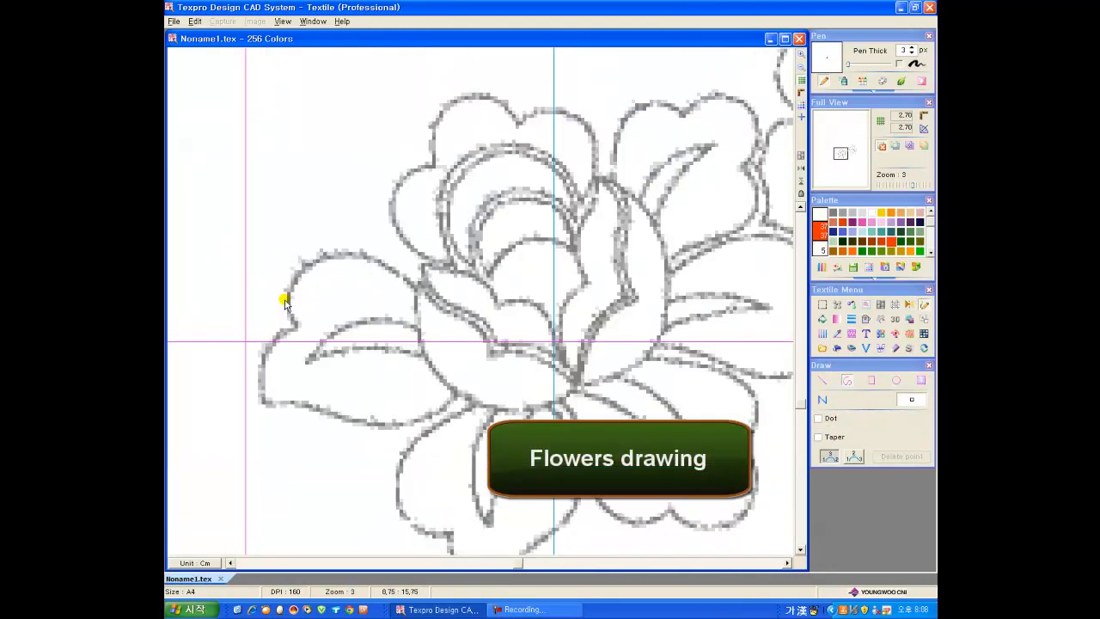
left_click(292, 322)
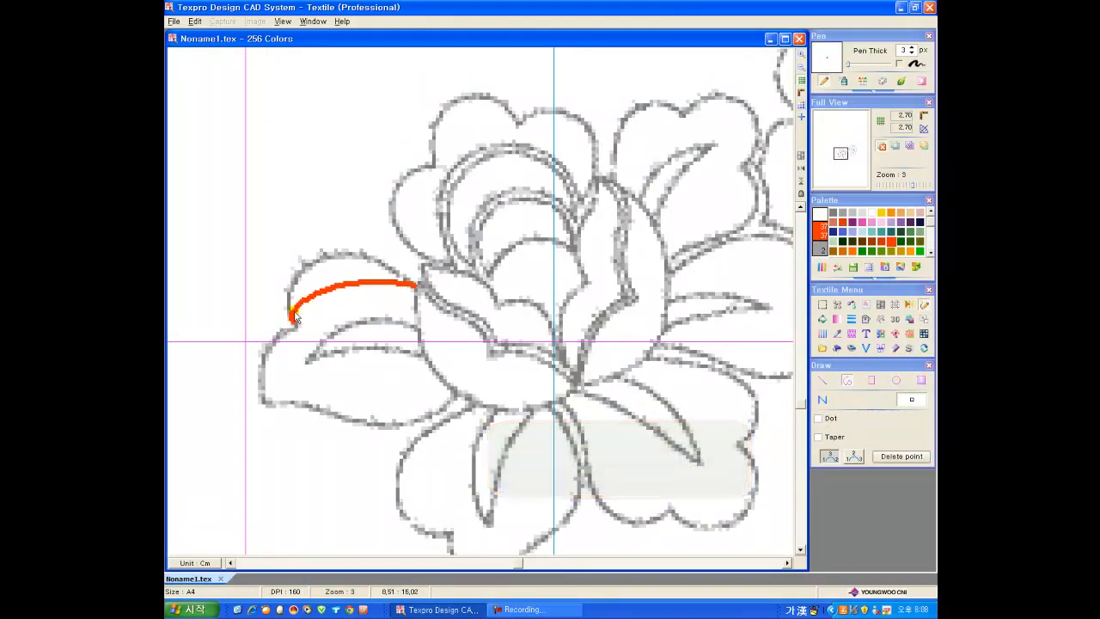
left_click(310, 266)
left_click(263, 404)
left_click(257, 365)
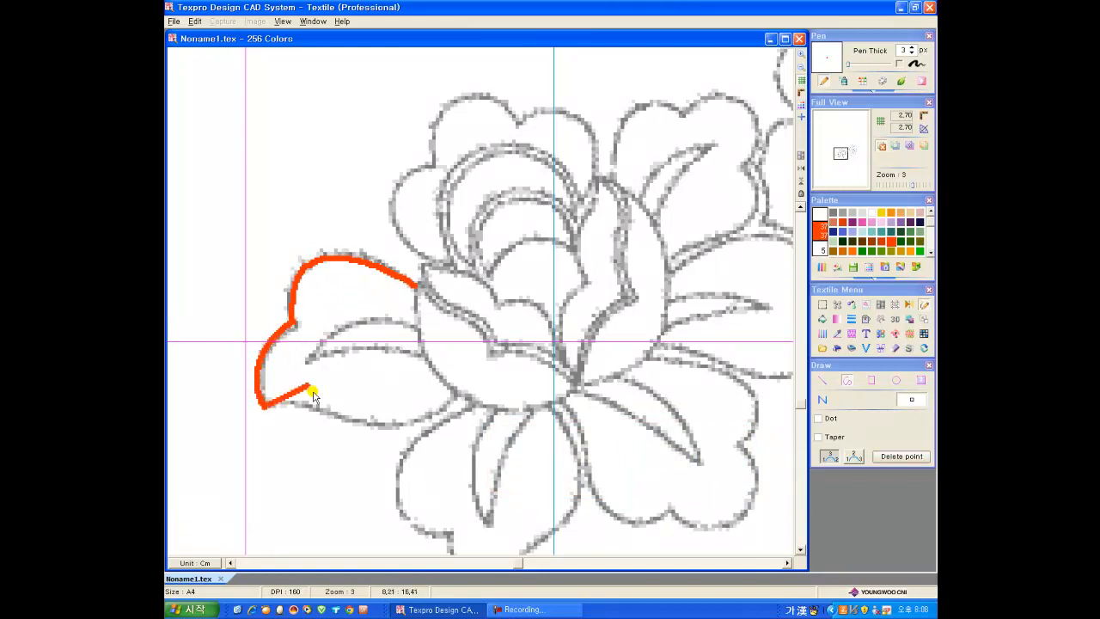
left_click(455, 394)
right_click(416, 425)
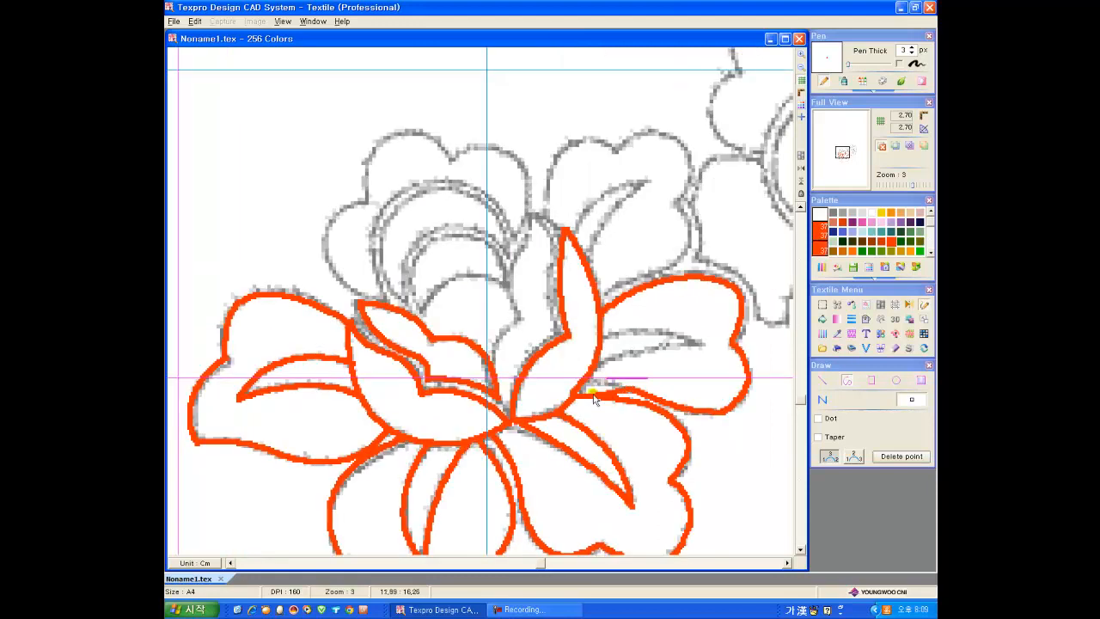
Step: Trace the large flower's right petal vein and its remaining upper petals with orange-red curves
left_click(603, 348)
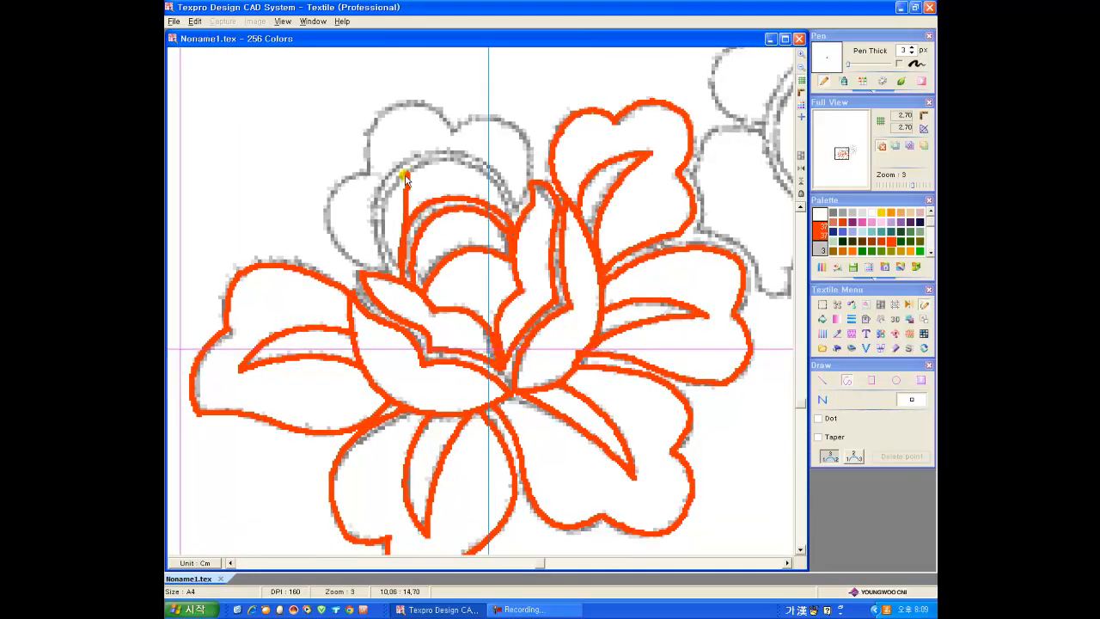
left_click(404, 178)
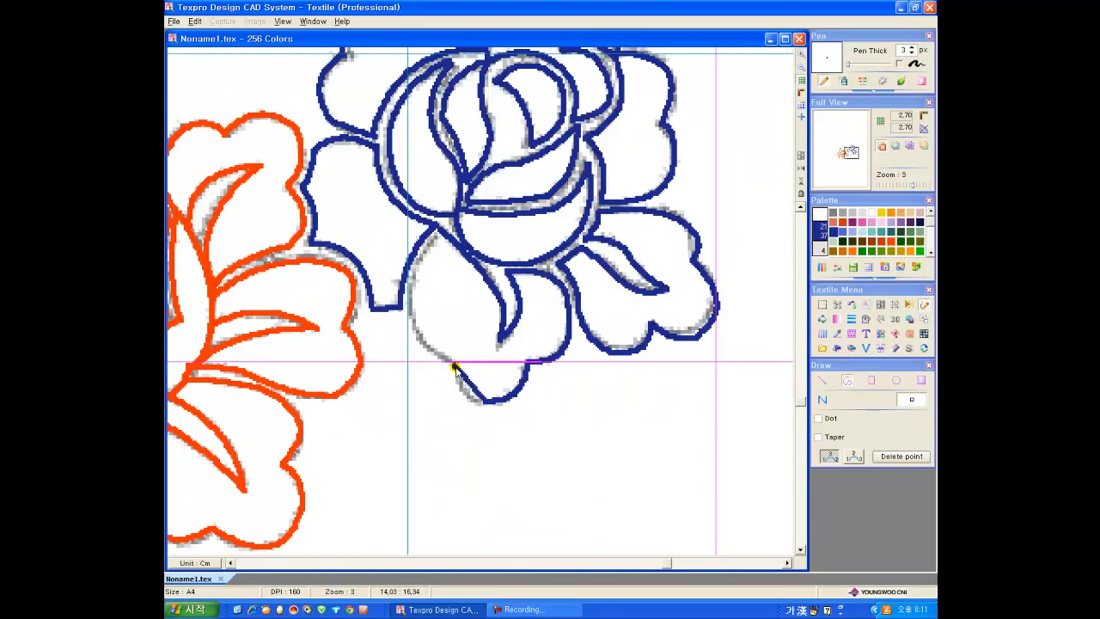
left_click(456, 366)
left_click(465, 392)
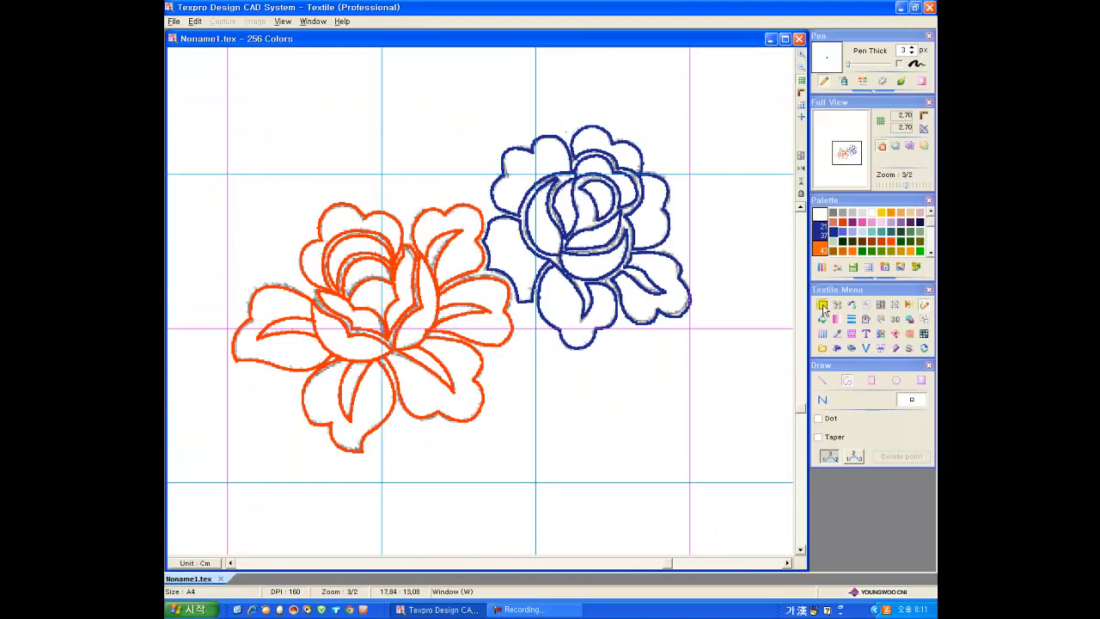
Step: Select the area around both flowers and run Color Separate, keeping the orange-red and dark blue outline colours
left_click(822, 305)
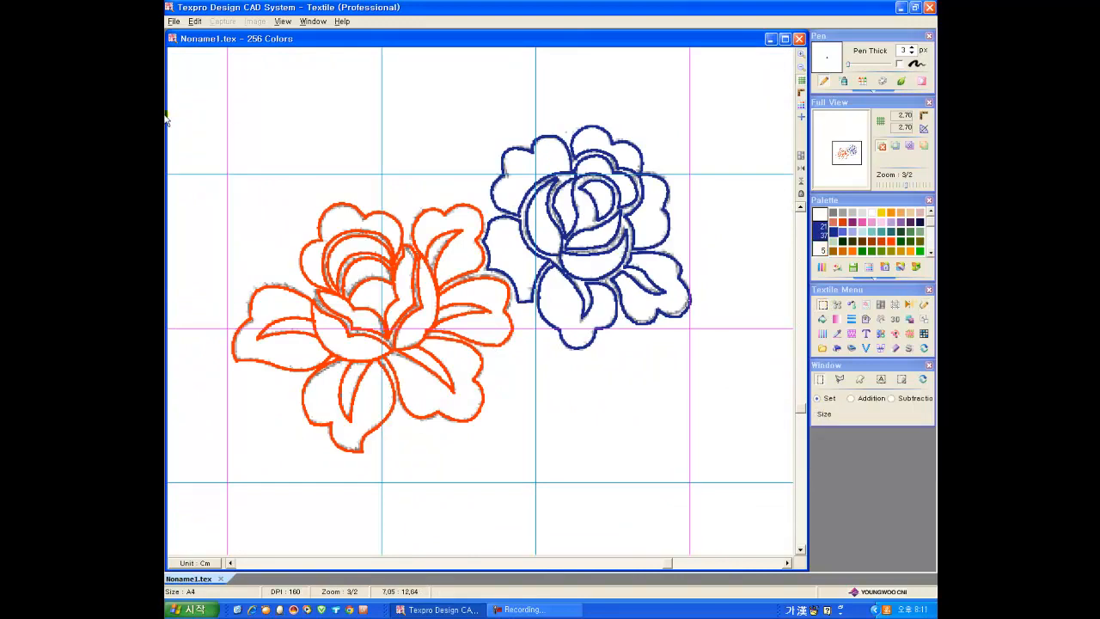
left_click_drag(196, 71, 727, 484)
left_click(838, 334)
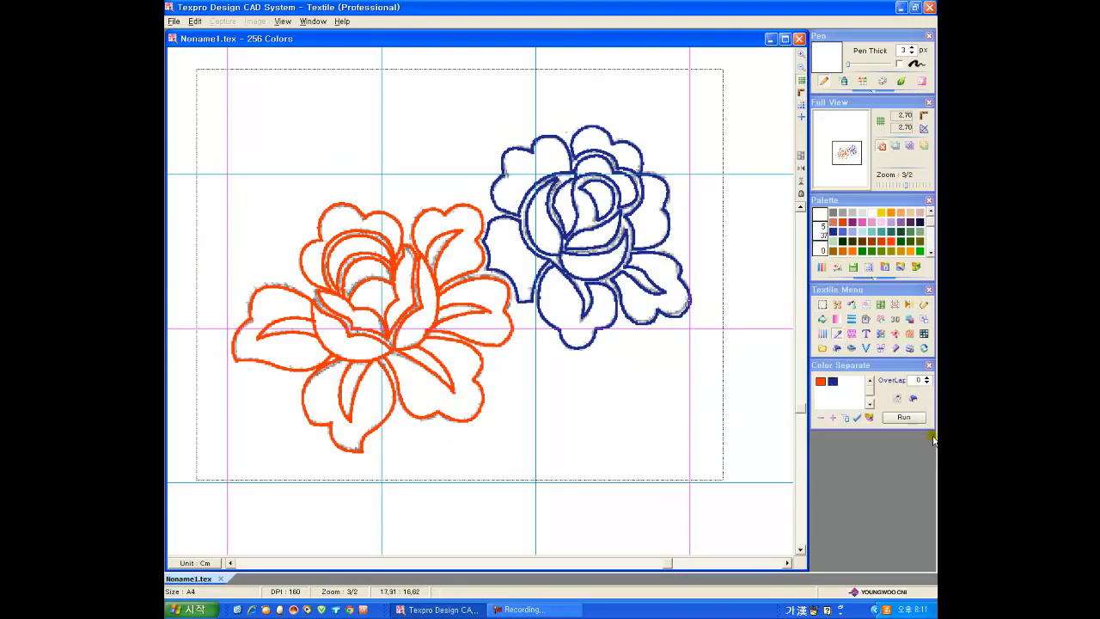
left_click(914, 419)
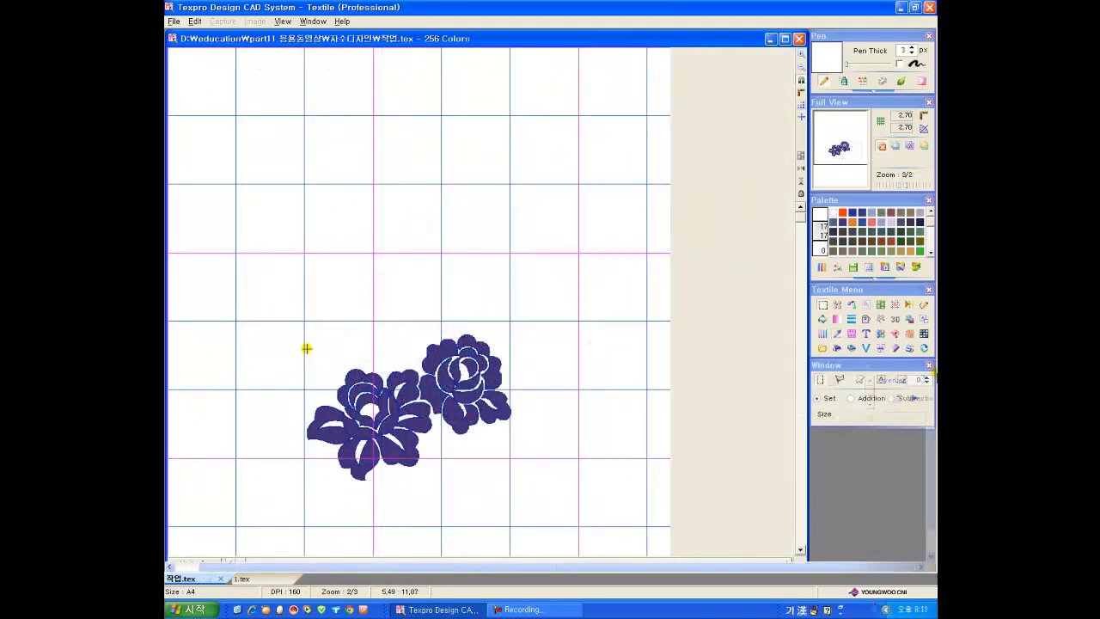
Step: Select a 10.00 x 6.75 cm area around the two-flower motif and flip it vertically in place
left_click_drag(548, 491, 289, 320)
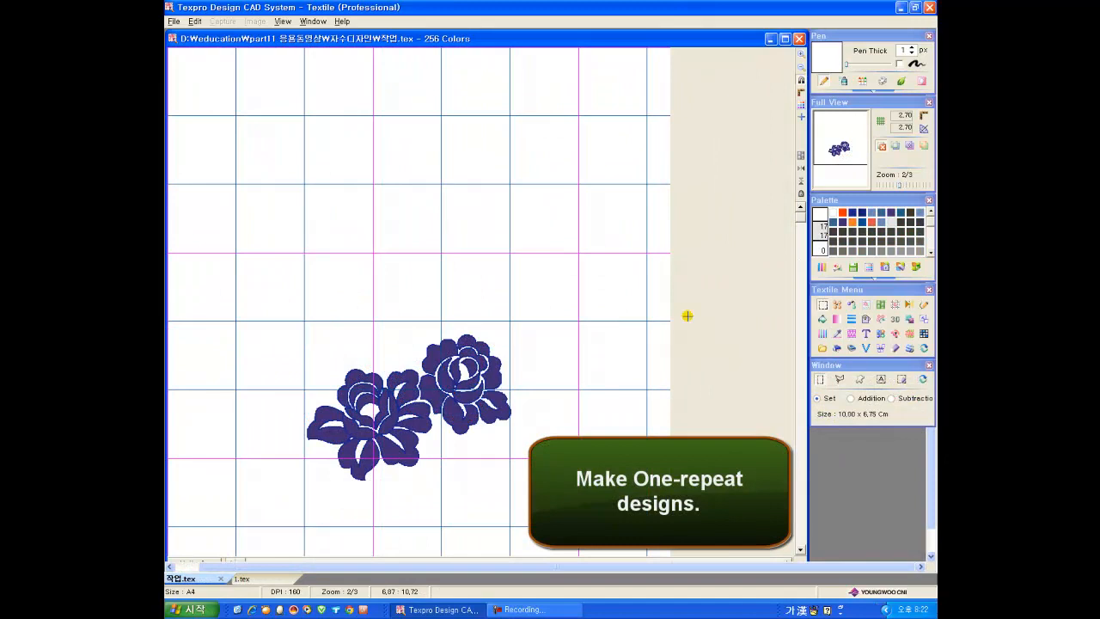
left_click(838, 304)
left_click(853, 400)
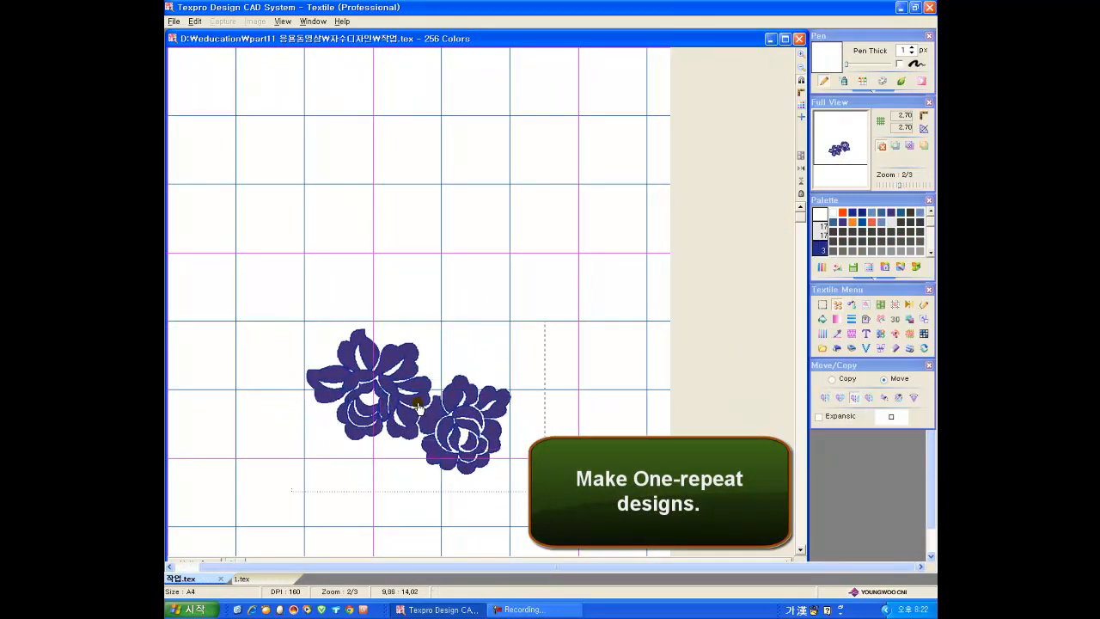
left_click(417, 401)
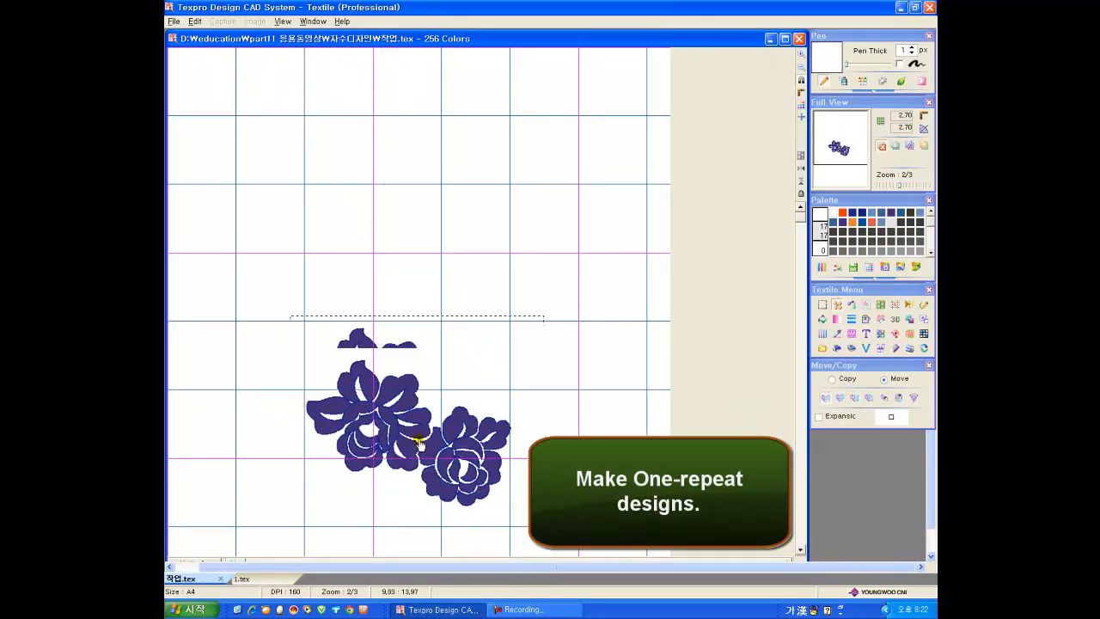
left_click(928, 367)
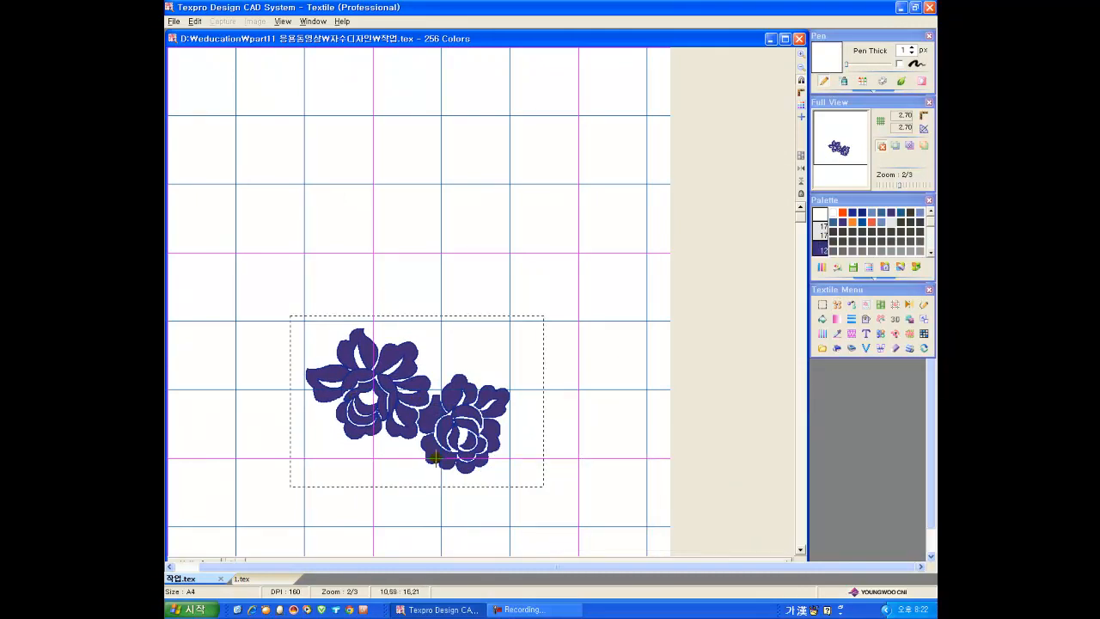
Step: Change the white background of the motif's repeat strip to light grey and show the strip in a Normal Auto Repeat
left_click(848, 305)
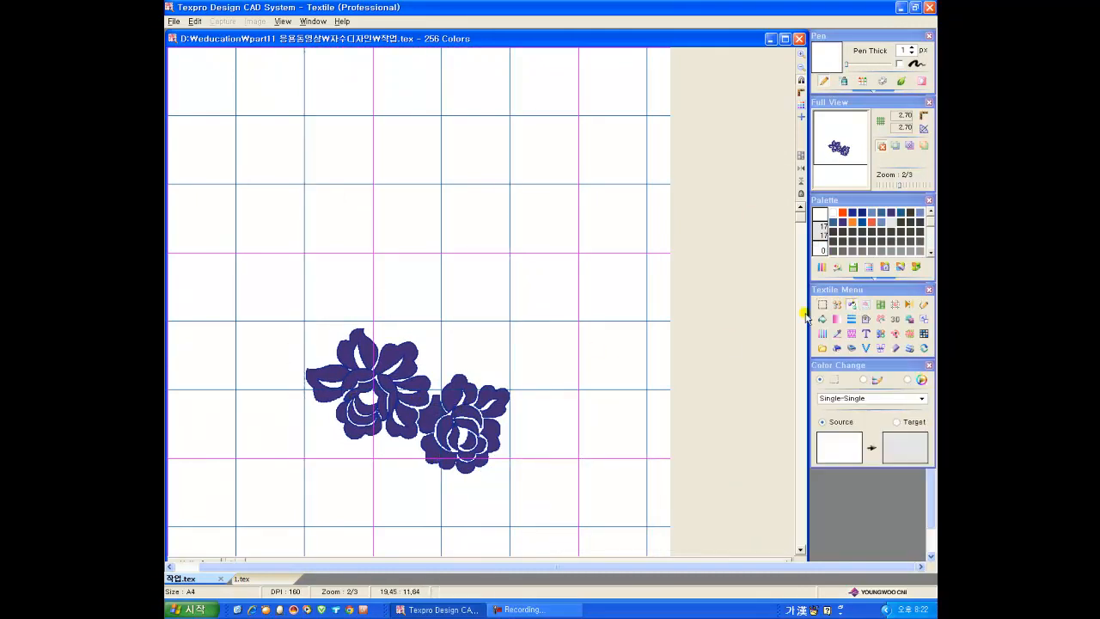
left_click(475, 280)
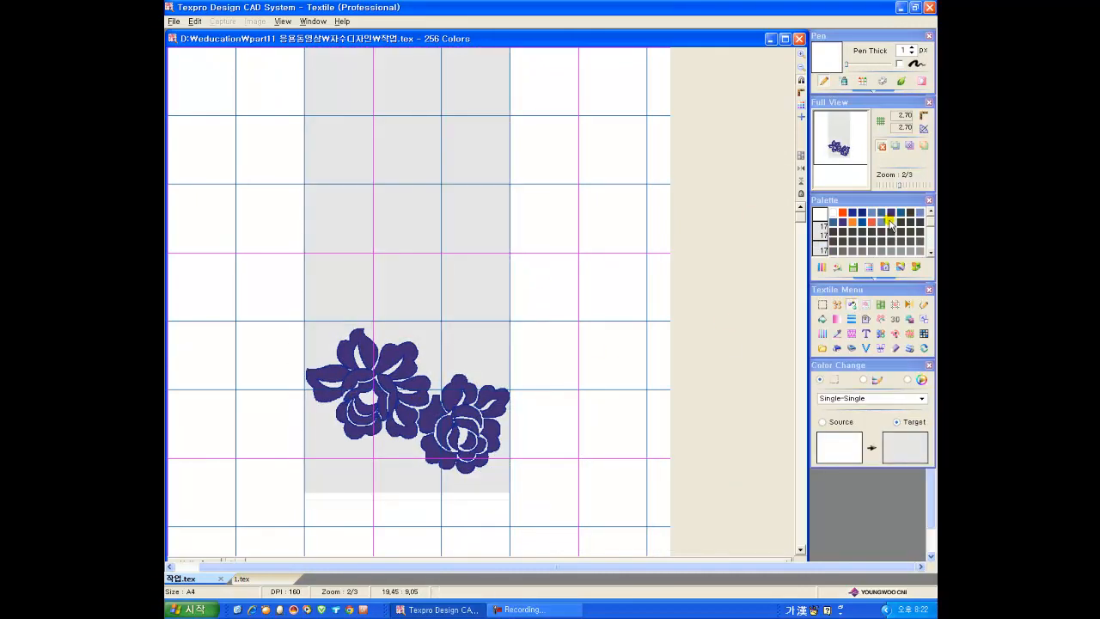
left_click(928, 366)
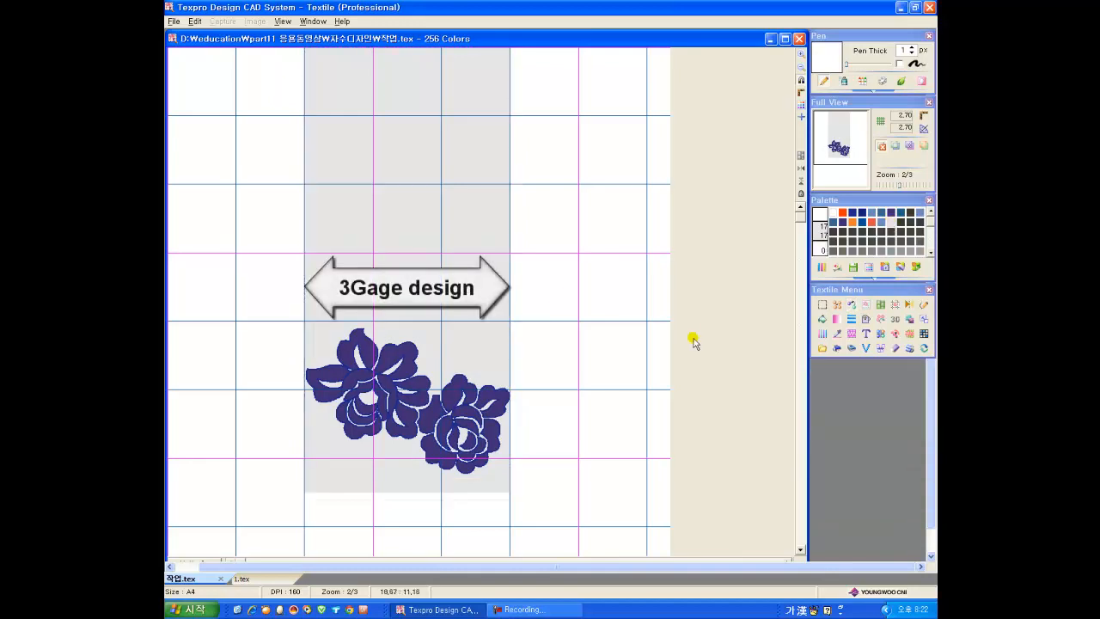
left_click(893, 304)
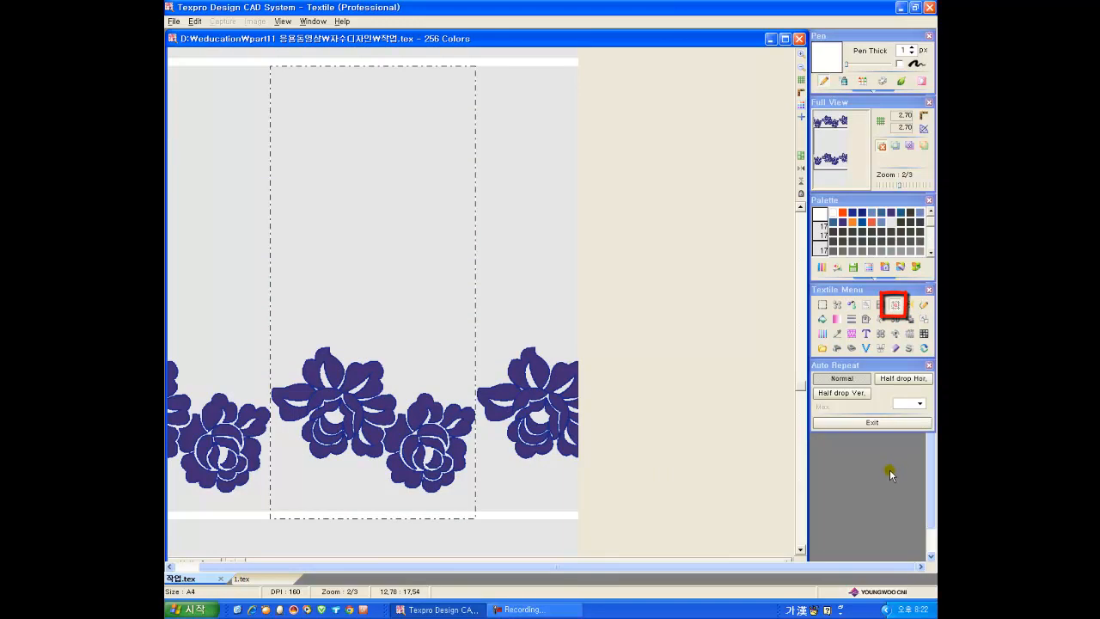
Step: Select the smaller flower with the Outline (Border) selection and place a vertically flipped copy above the flower row, across the repeat's right edge
left_click(821, 304)
left_click(859, 379)
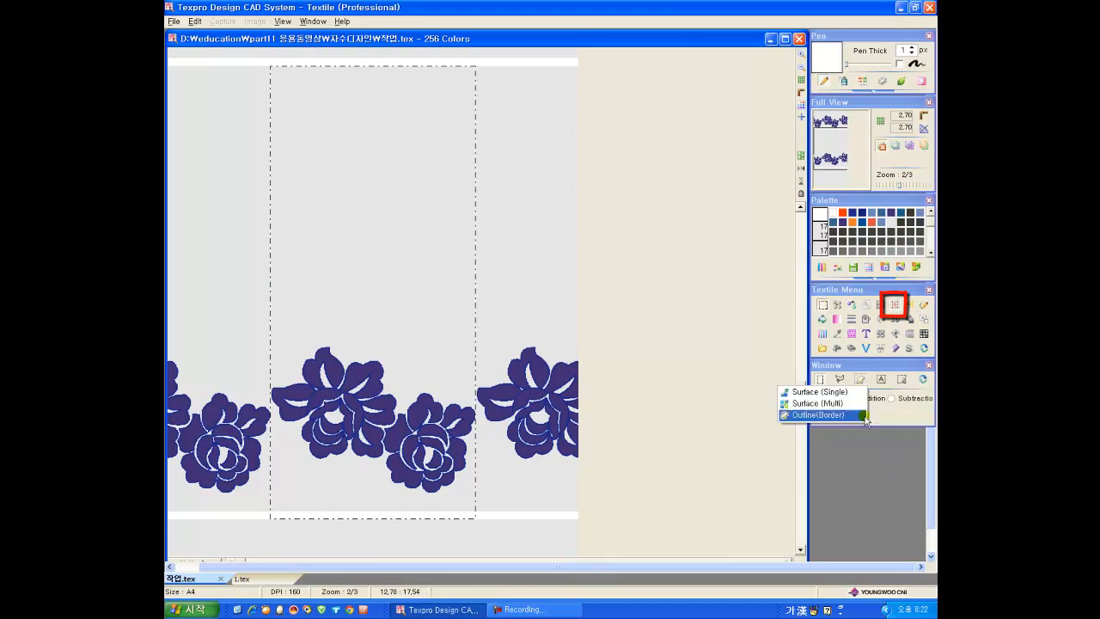
left_click(823, 416)
scroll(431, 407, "up", 1)
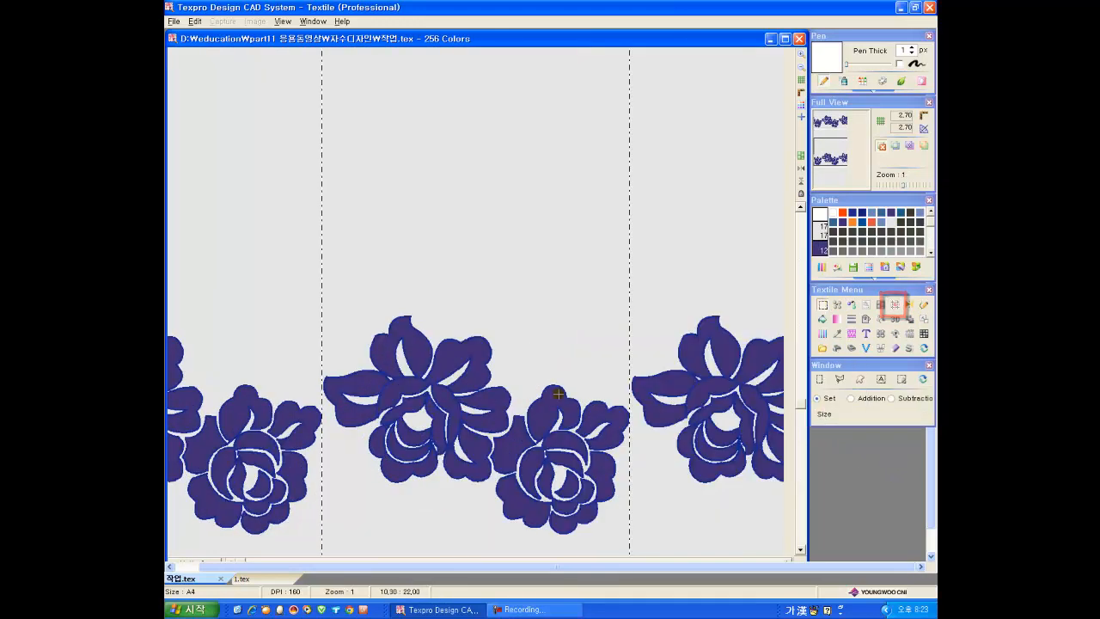
scroll(422, 403, "down", 1)
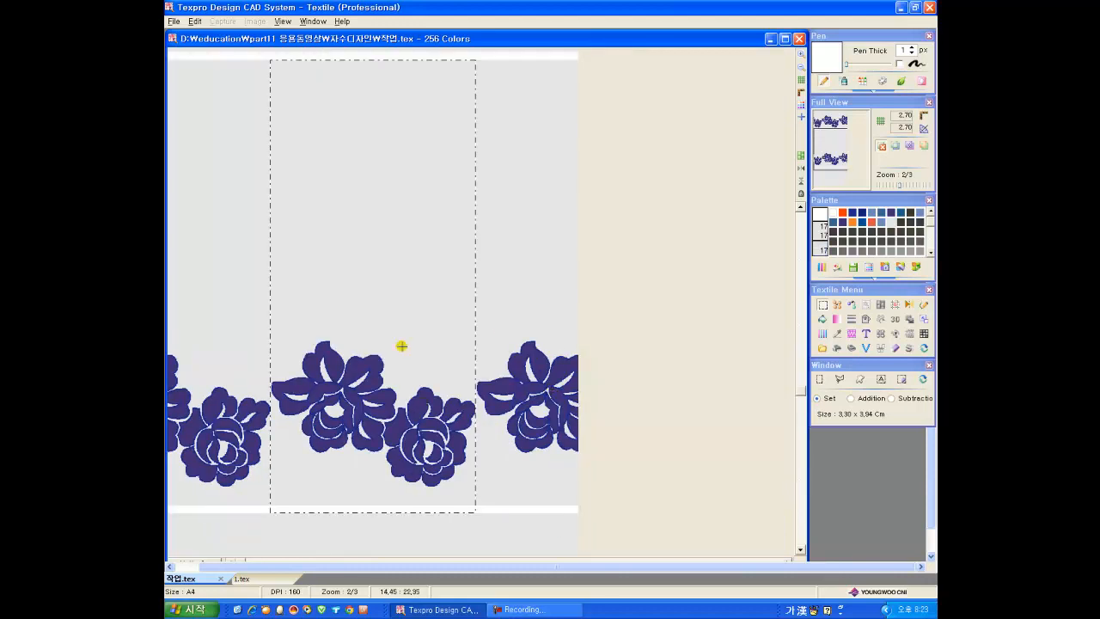
left_click(837, 304)
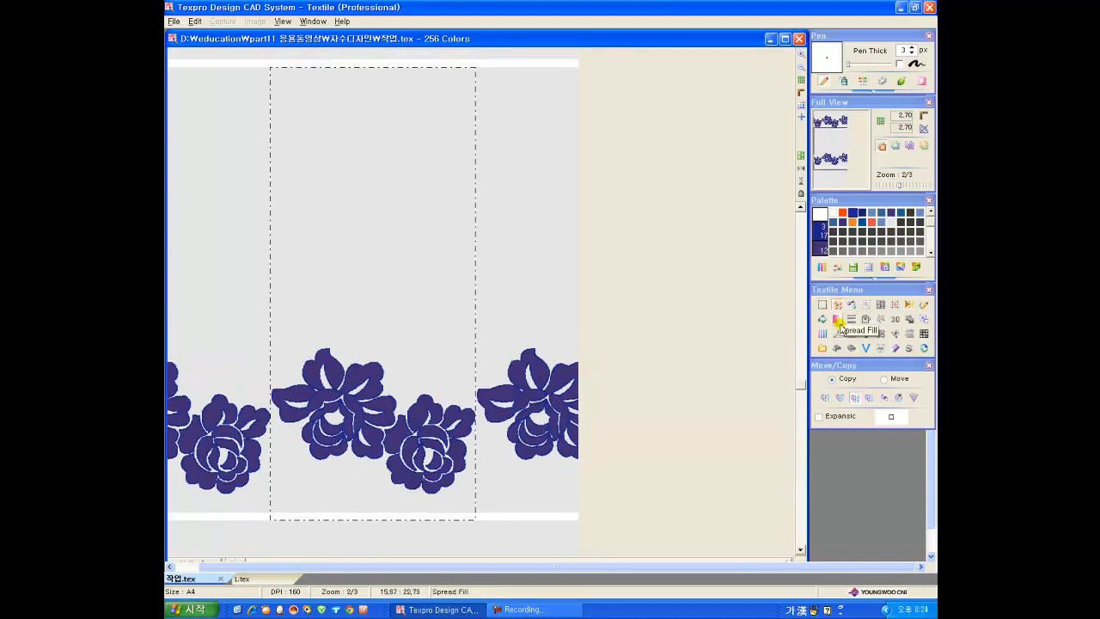
left_click(492, 485)
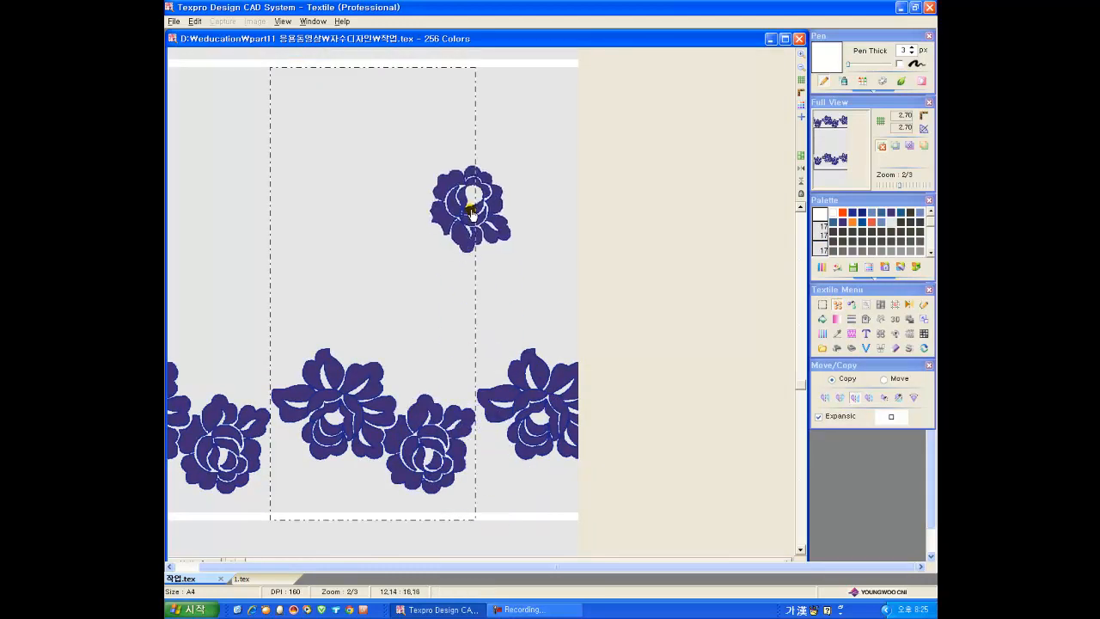
left_click(456, 222)
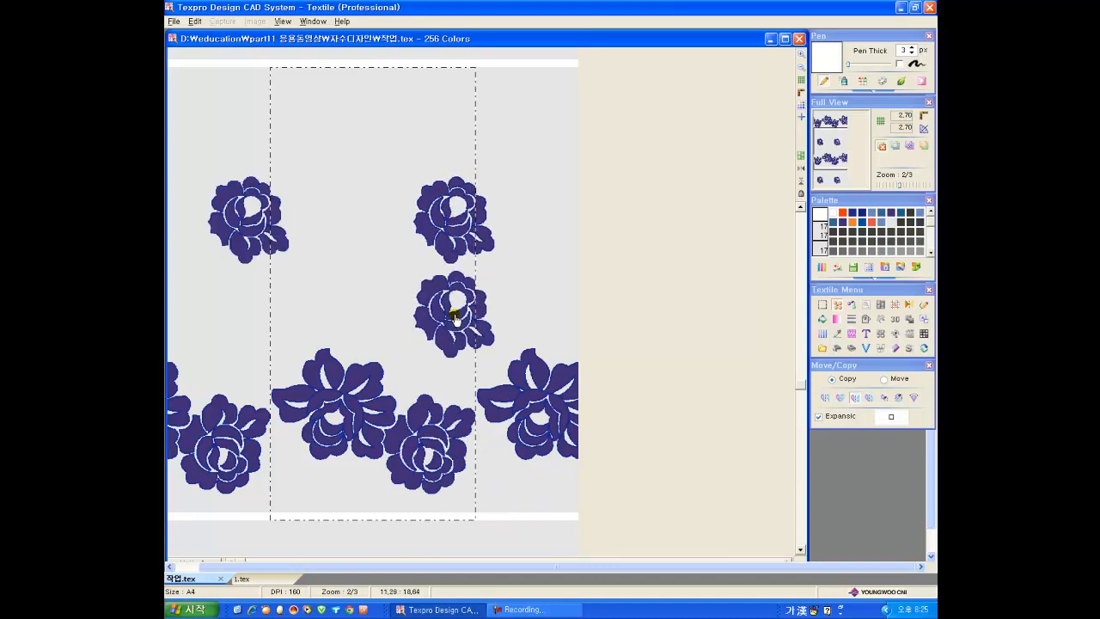
left_click(928, 366)
Step: Remove the copied flower's cut-off left petal by filling the petal and its outline with the light grey background colour
scroll(422, 189, "up", 2)
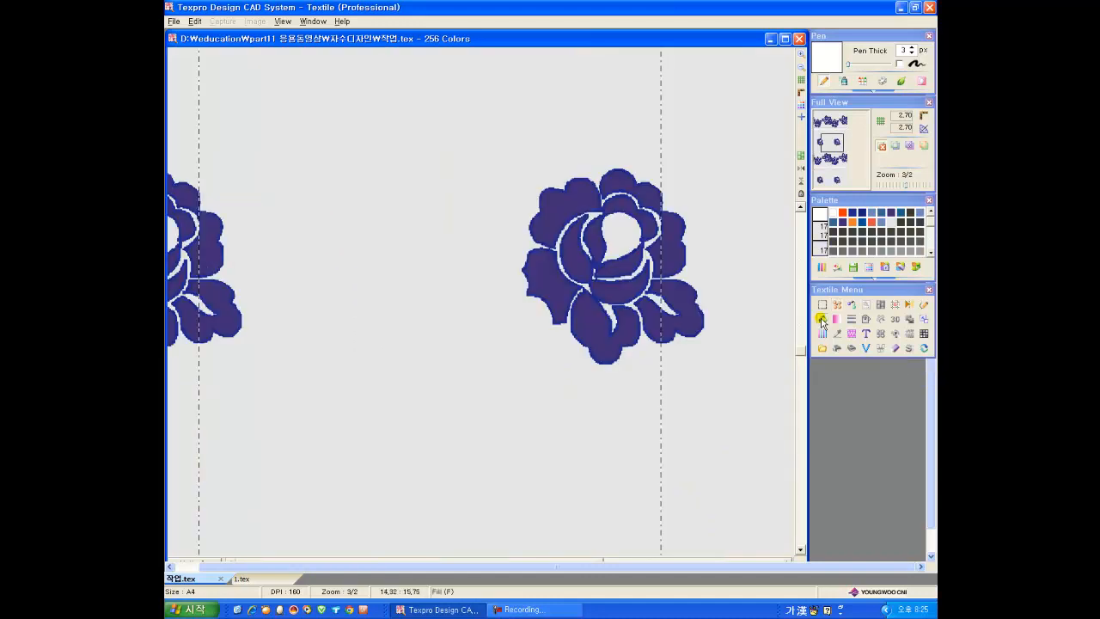
left_click(822, 320)
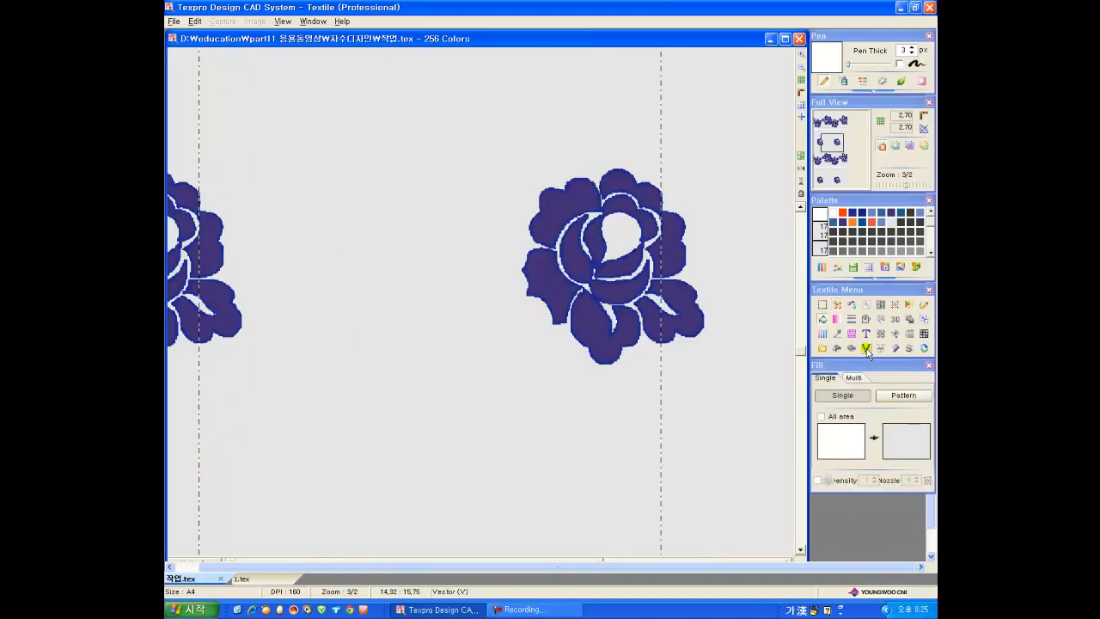
left_click(553, 290)
left_click(545, 306)
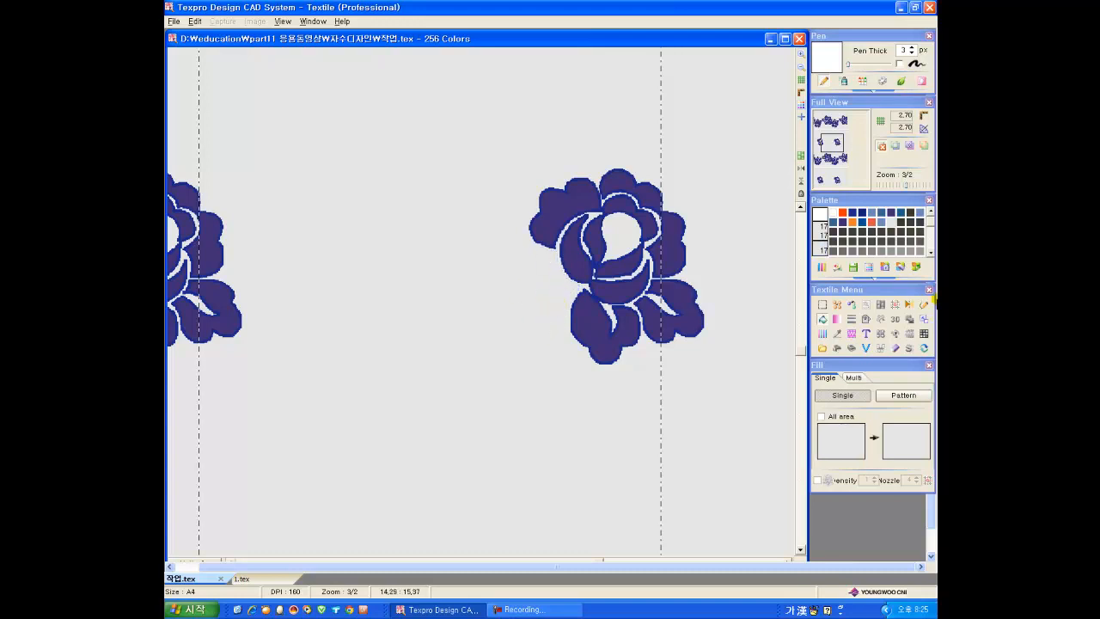
Step: Draw a new left petal with an inner vein on the copied flower in 3 px dark blue curves and fill it to match
left_click(923, 305)
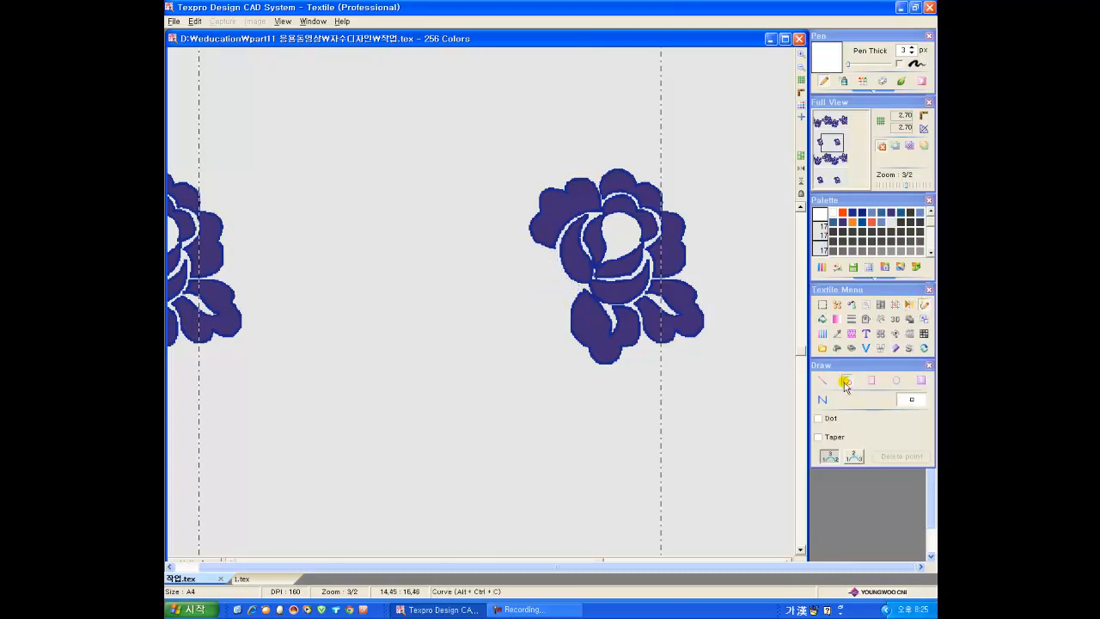
left_click(853, 213)
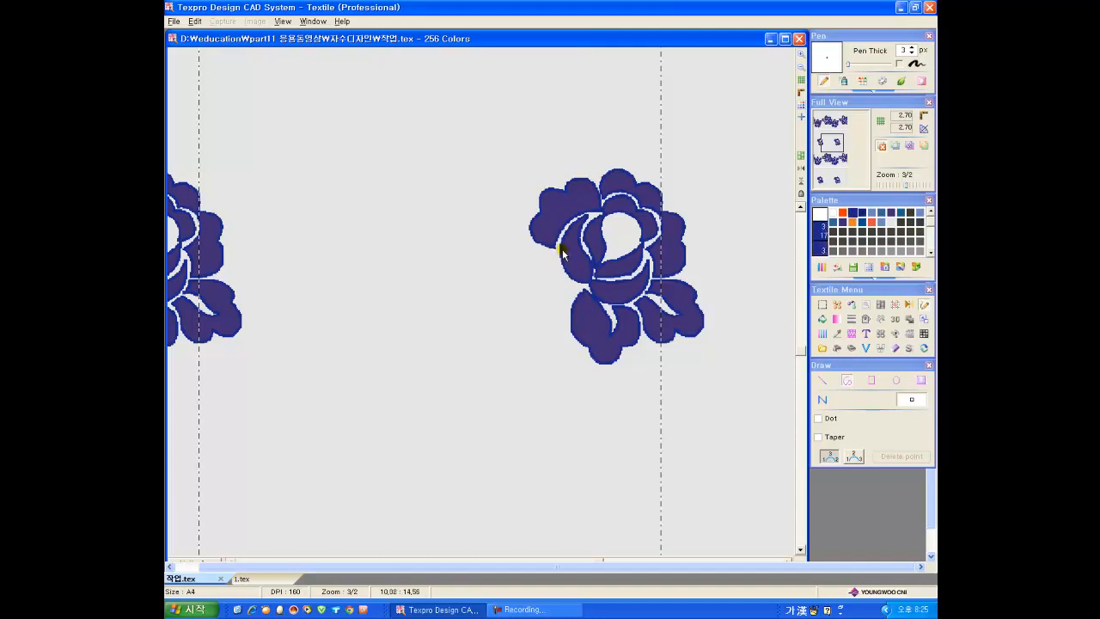
left_click(560, 271)
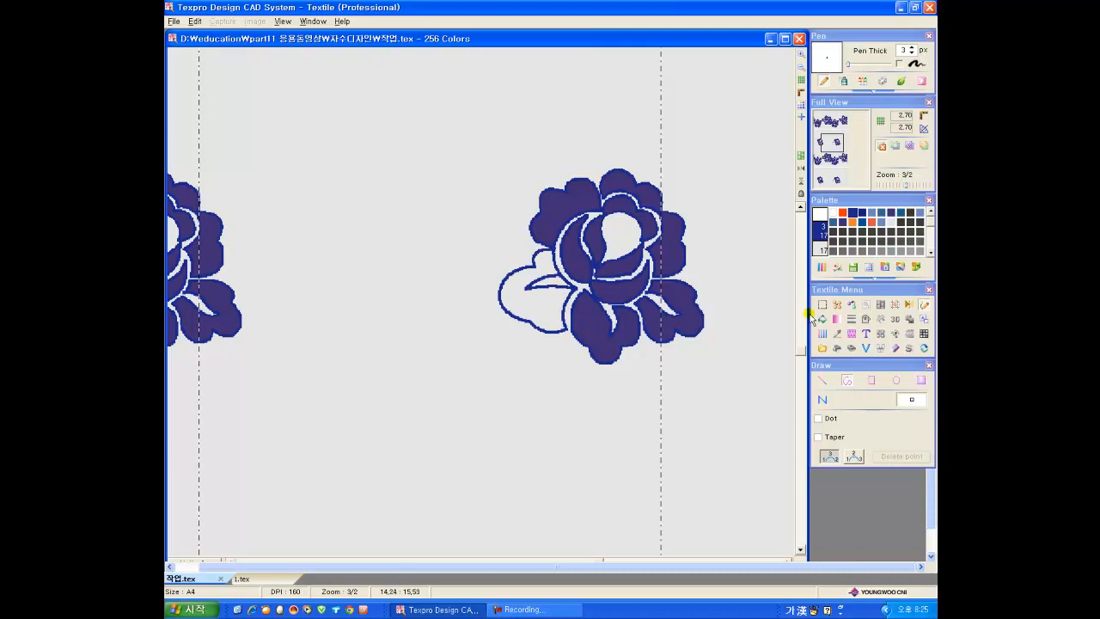
left_click(811, 318)
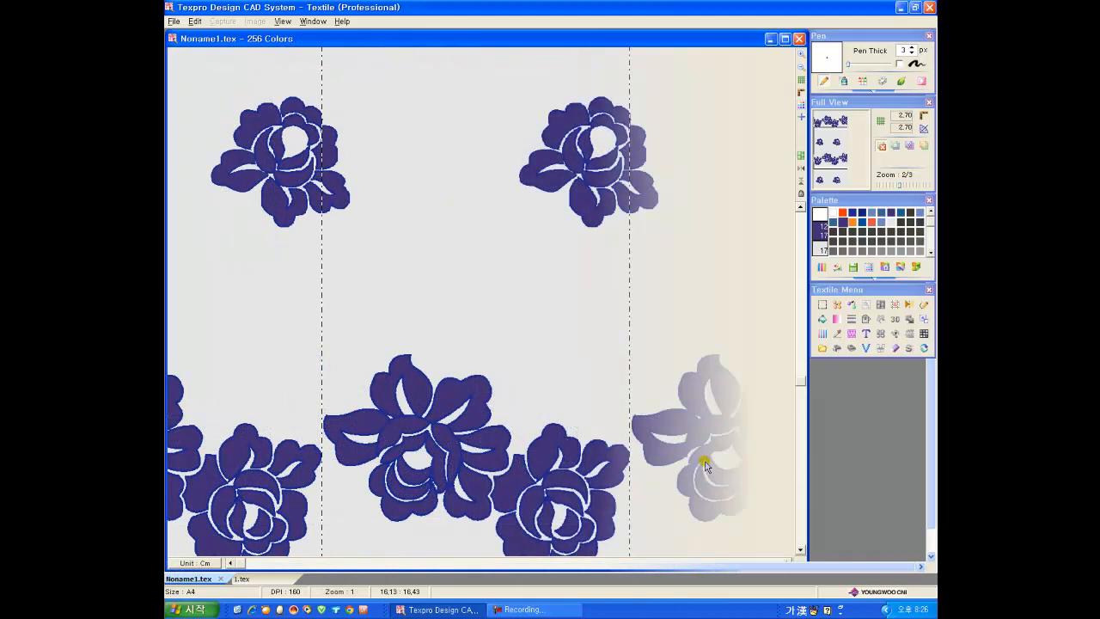
Step: Sketch thin grey guide curves for large leaves around the upper flower and above the lower flower row
left_click(885, 268)
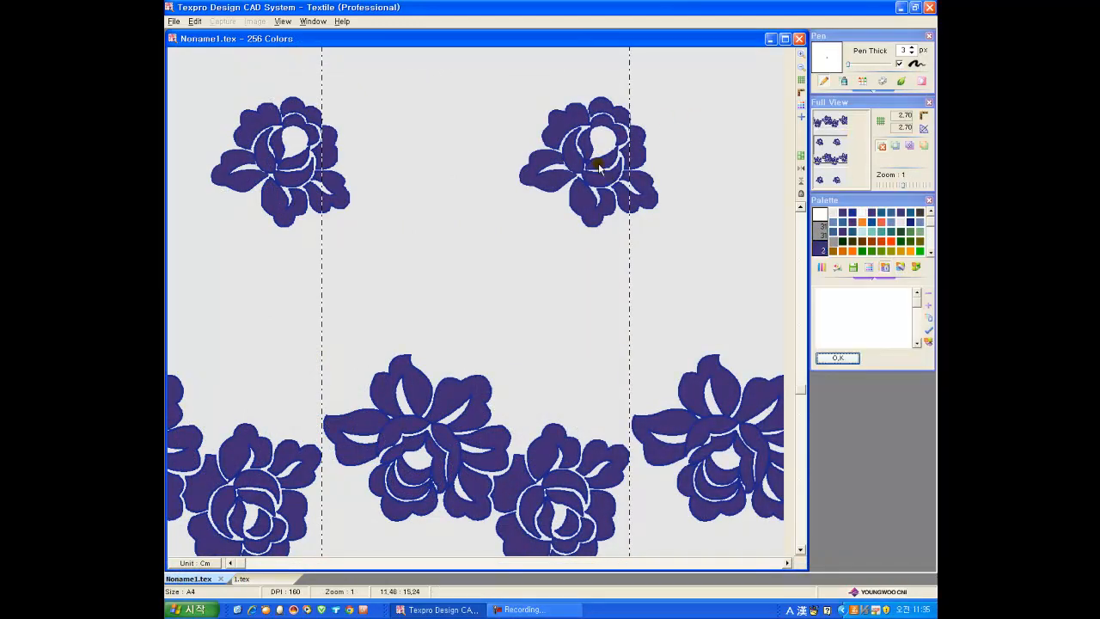
left_click(837, 358)
left_click(830, 240)
key("Up")
left_click_drag(521, 315, 532, 416)
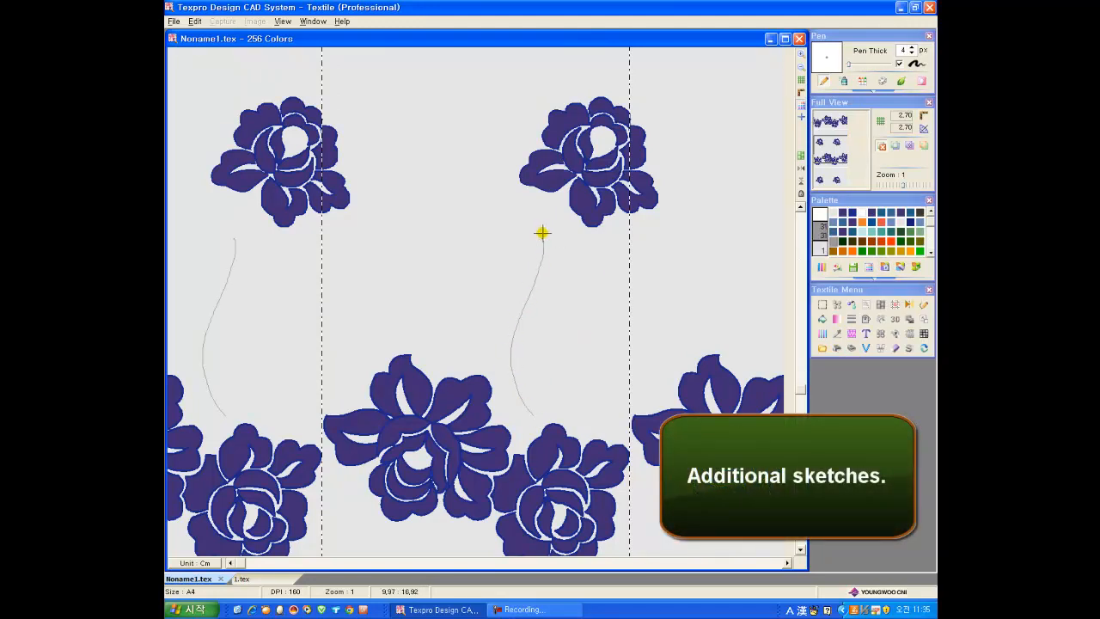
left_click_drag(628, 327, 635, 400)
left_click_drag(545, 243, 586, 414)
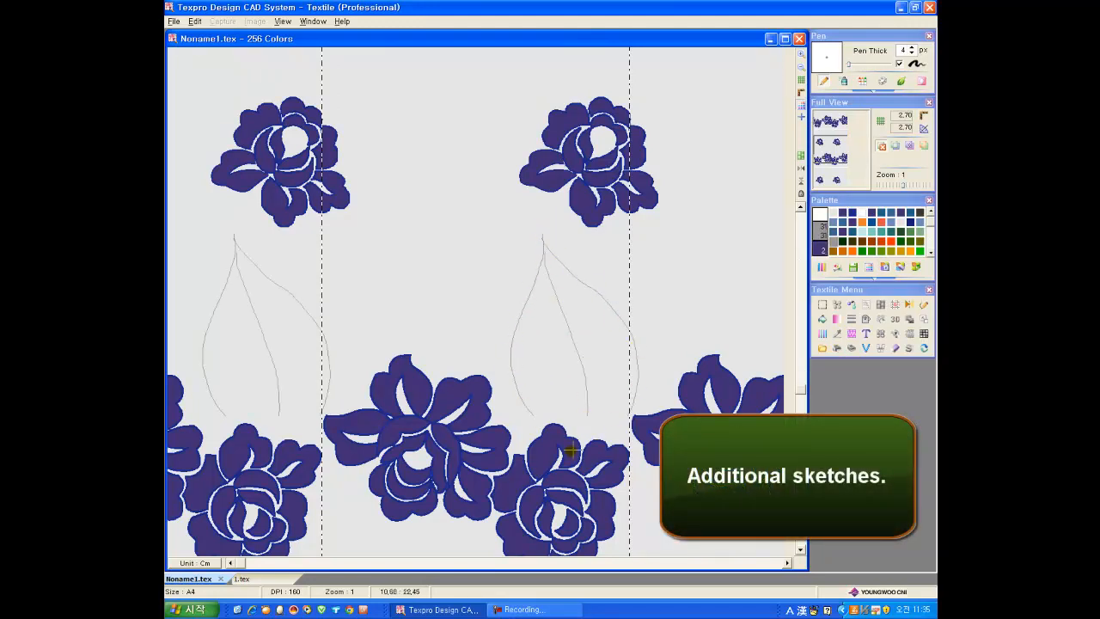
mouse_move(518, 189)
left_mouse_down()
mouse_move(424, 248)
mouse_move(365, 254)
left_mouse_up()
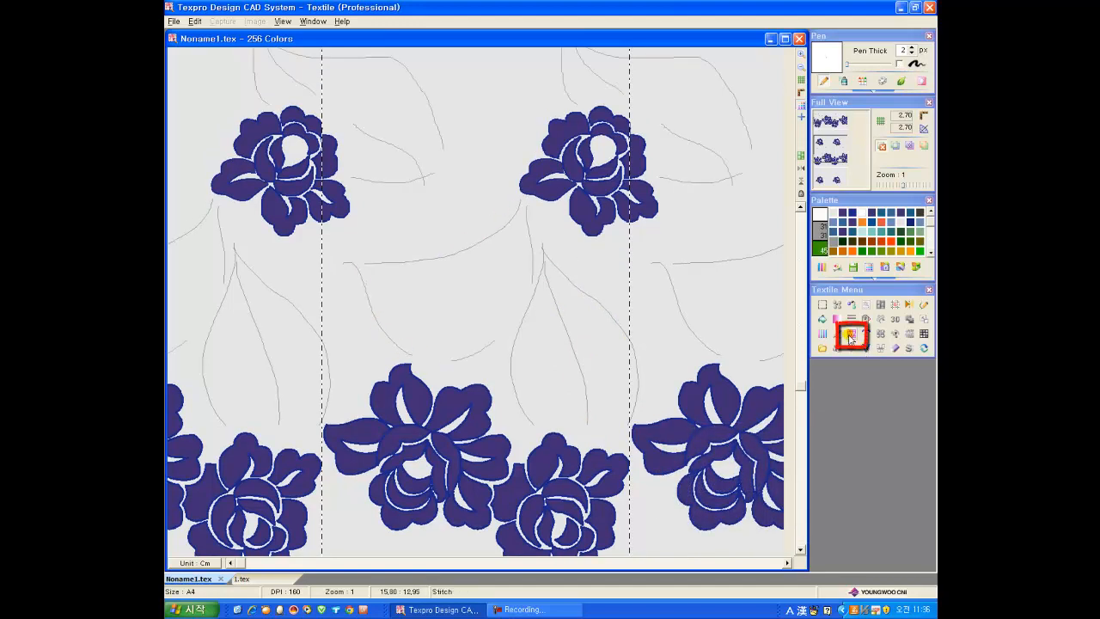
Step: Trace the sketched leaves with a blue continuous zigzag Stitch line, setting only Stitch Line2 with both values at 3
left_click(851, 333)
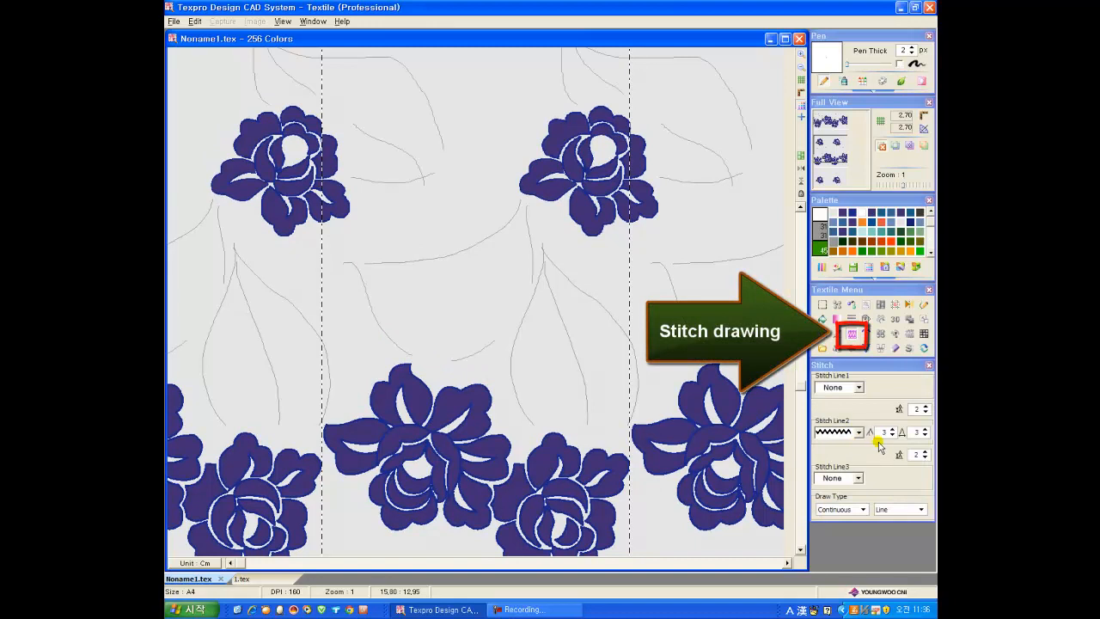
left_click(869, 246)
left_click(871, 223)
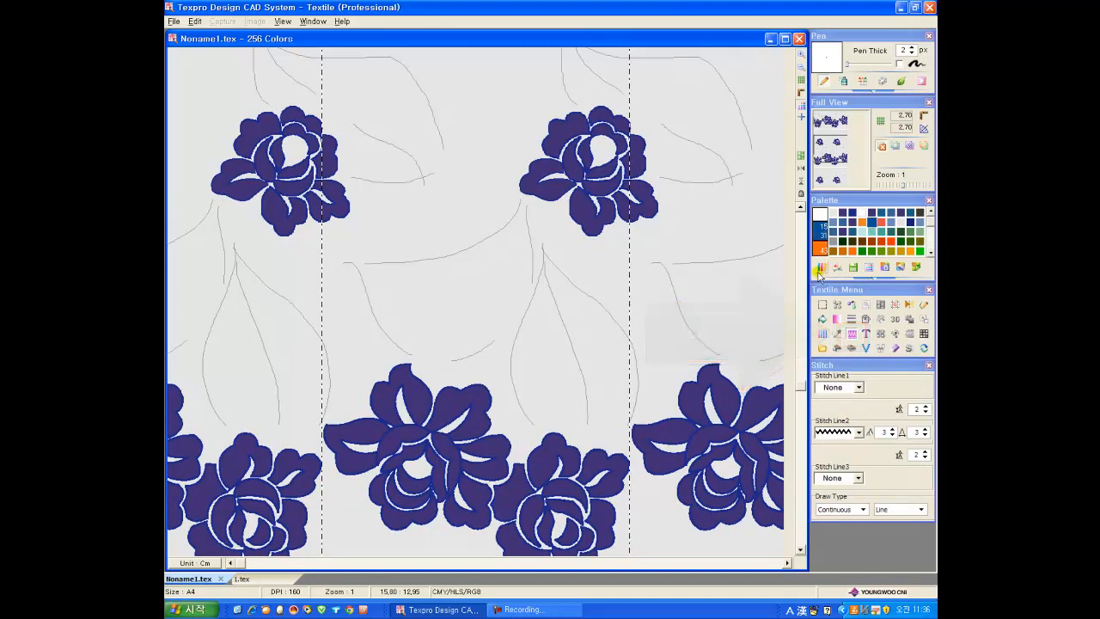
left_click_drag(543, 247, 535, 290)
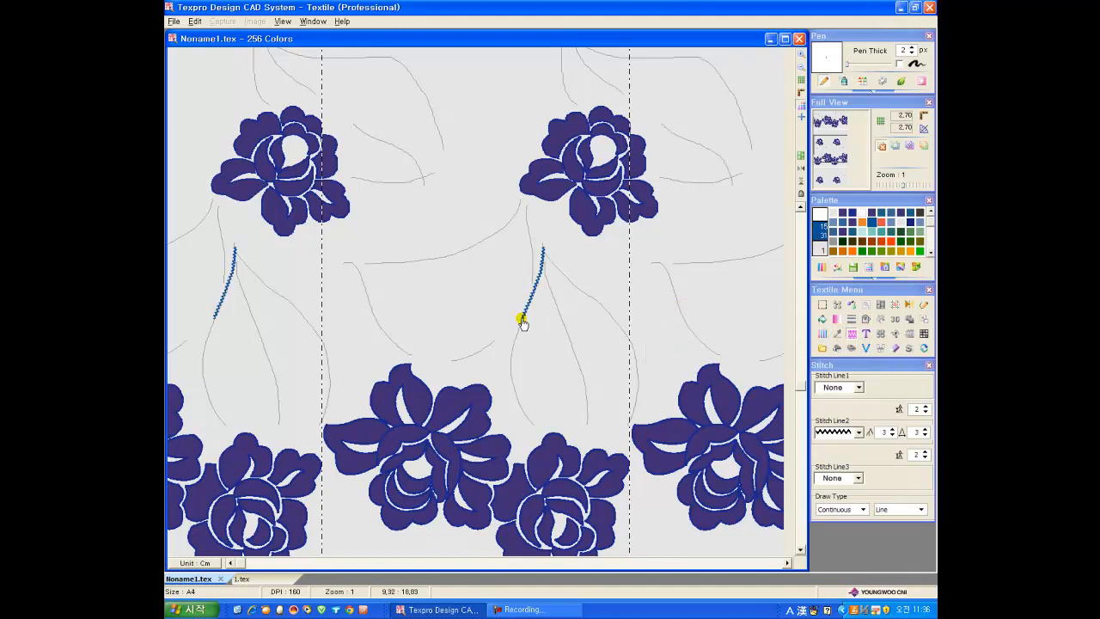
left_click_drag(509, 373, 612, 346)
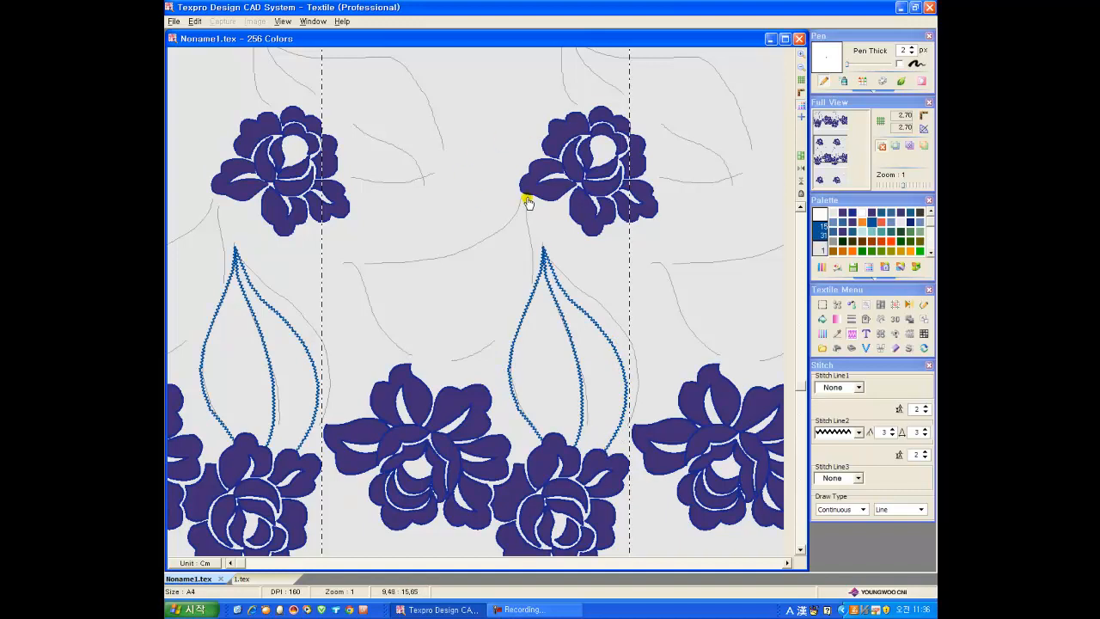
left_click_drag(518, 215, 507, 252)
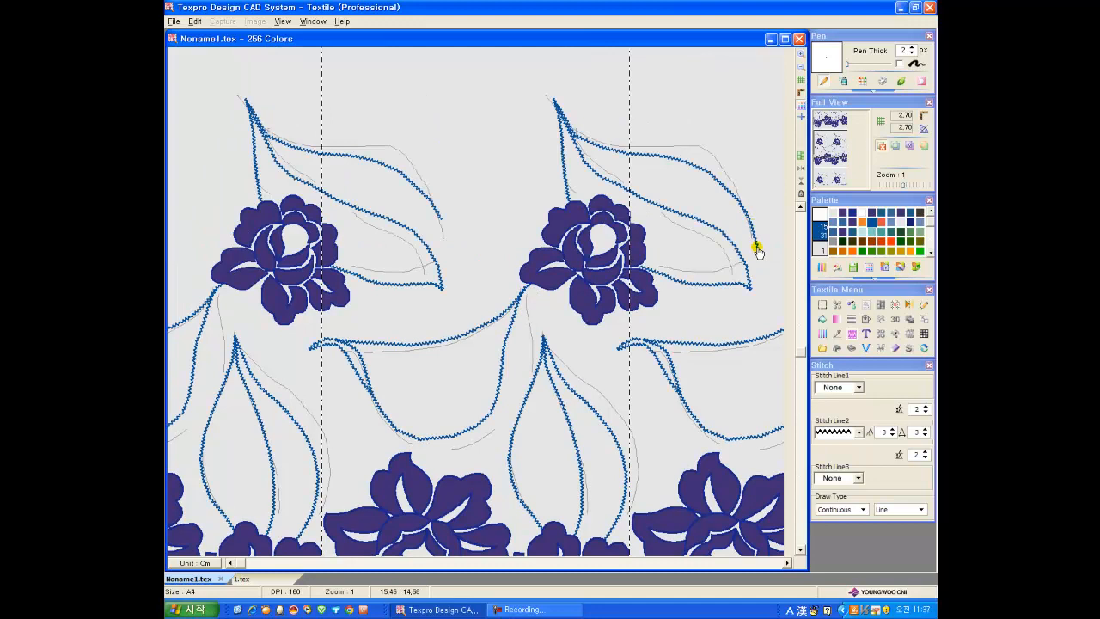
left_click(754, 300)
Step: Hide the remaining grey guide sketches by changing their colour to the light grey background with a Single-Single Color Change
scroll(754, 301, "down", 1)
left_click(850, 306)
left_click(873, 397)
left_click(870, 409)
left_click(415, 278)
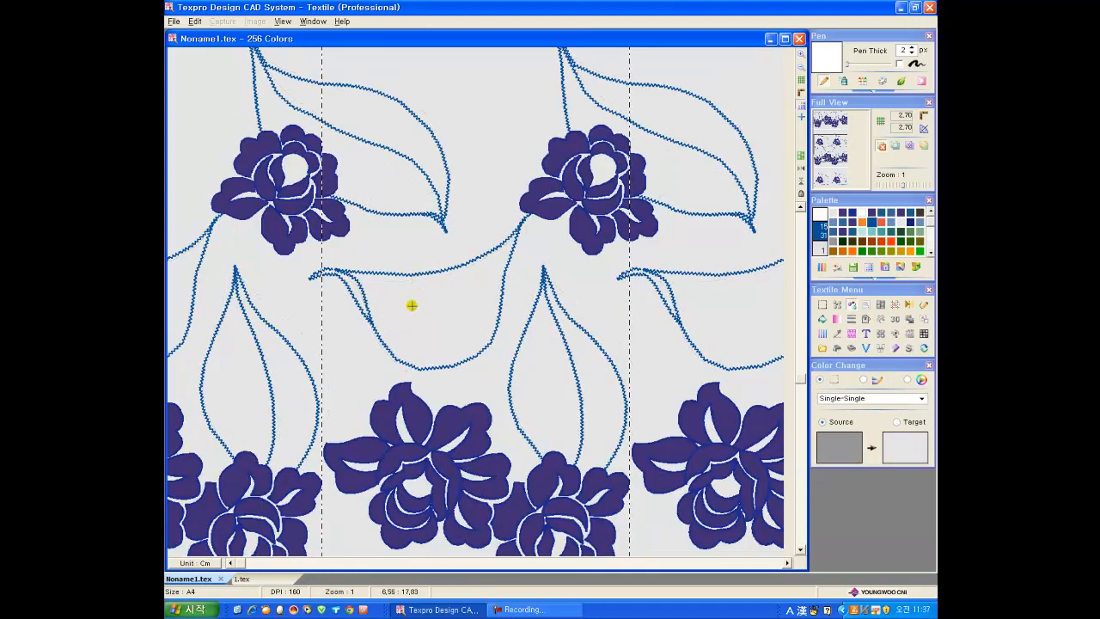
scroll(399, 325, "down", 1)
left_click(928, 366)
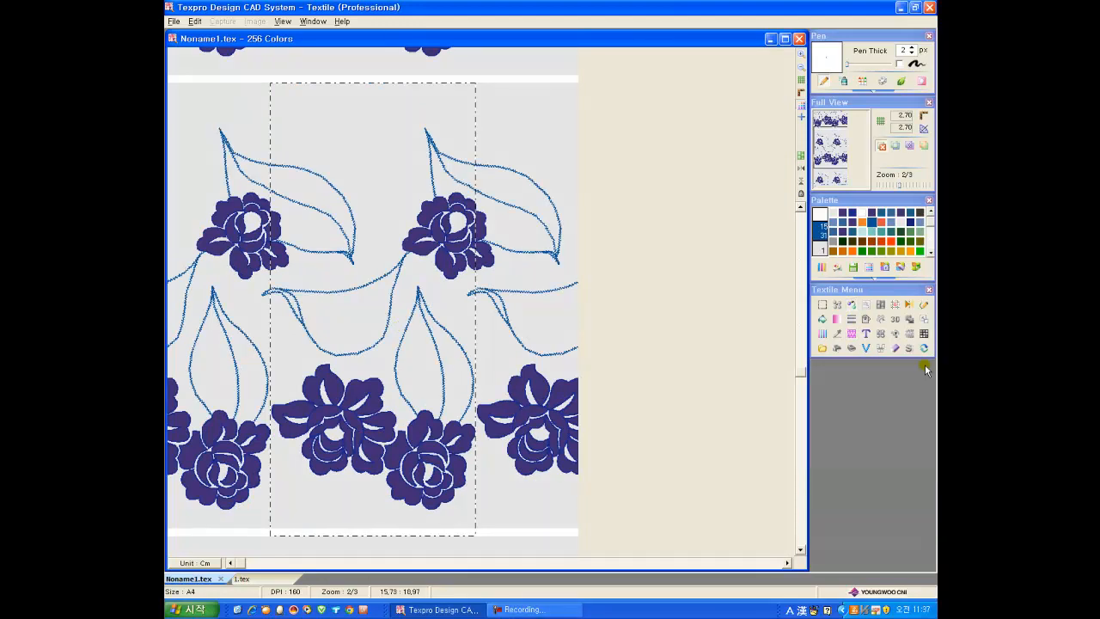
Step: Load the Motif Library and place its five-petal flower motif inside the large leaf above the smaller lower flower
left_click(284, 22)
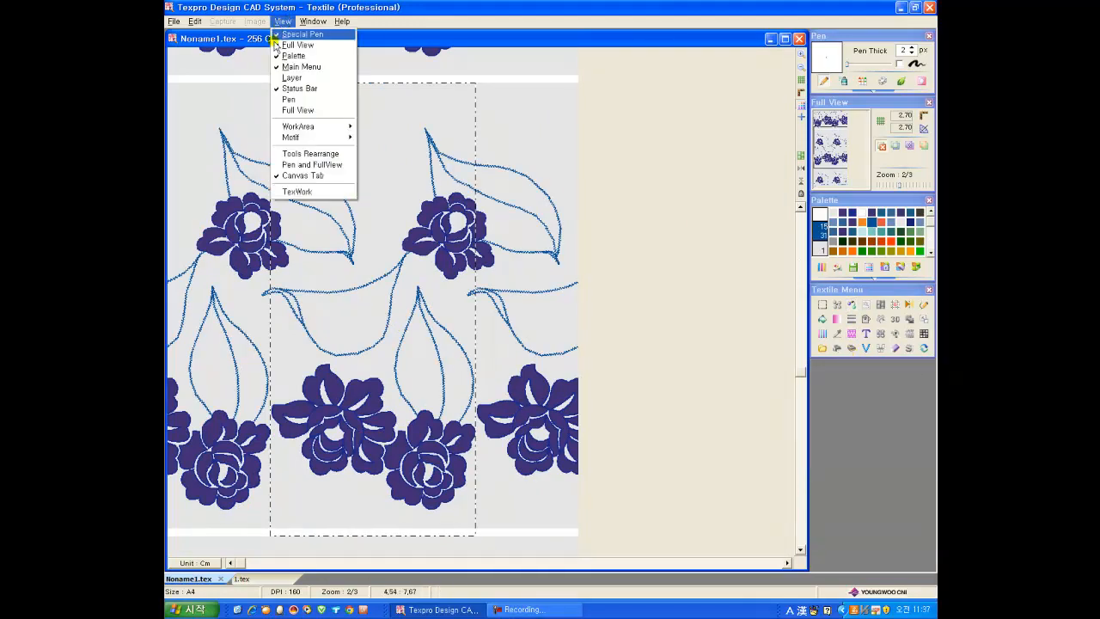
mouse_move(320, 140)
left_click(402, 164)
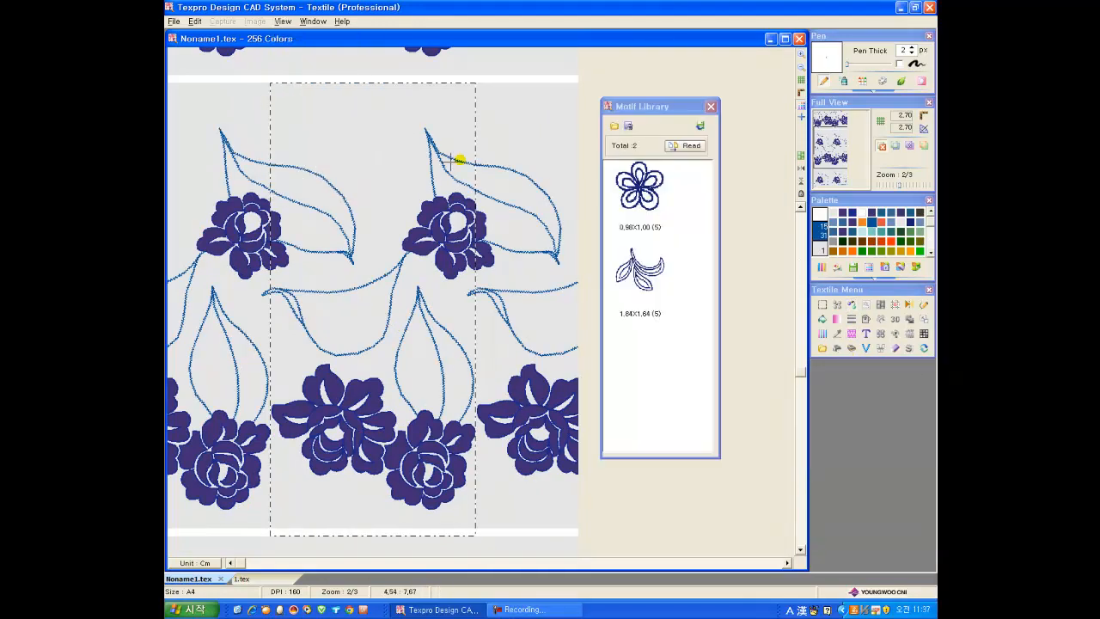
double_click(634, 188)
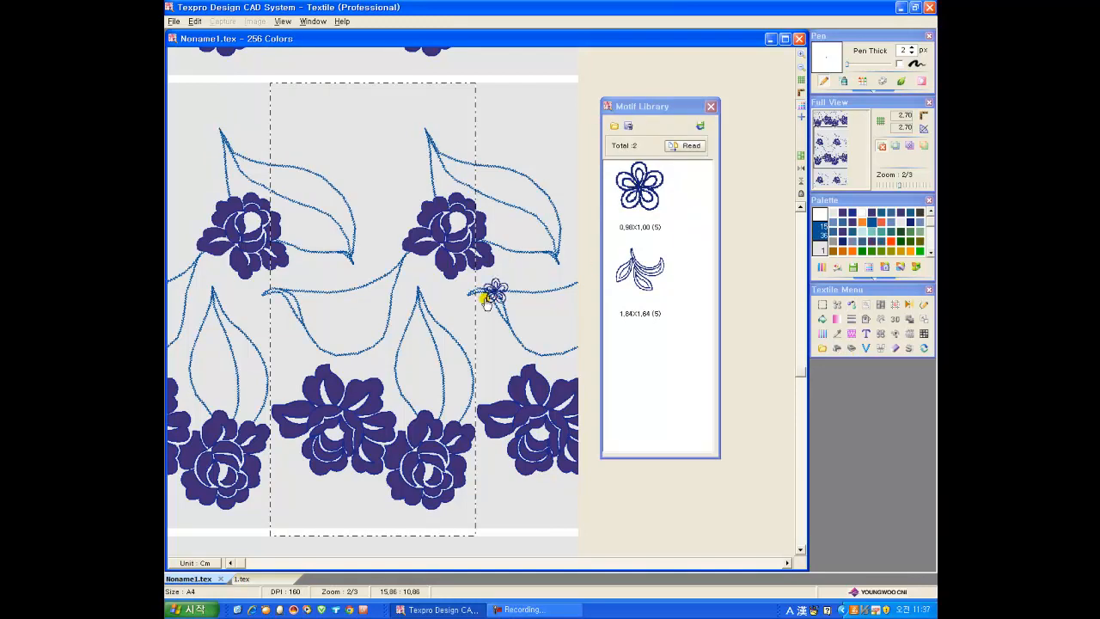
left_click(422, 391)
right_click(341, 479)
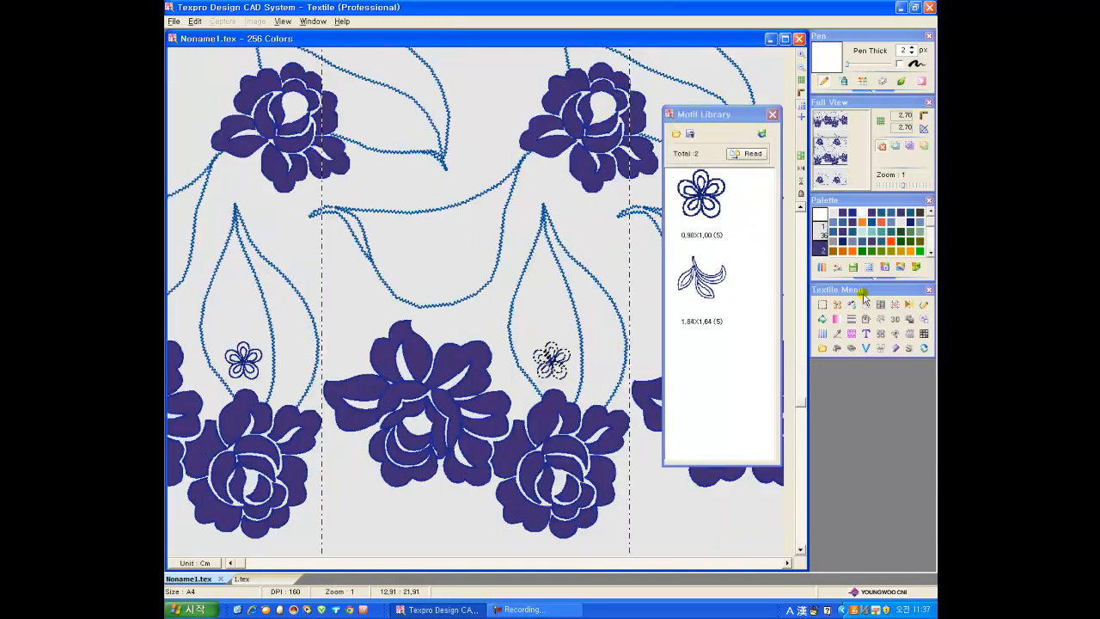
Step: Copy the five-petal flower motif, mirrored left to right, into the remaining spaces of the zigzag-stitched leaves
left_click(837, 304)
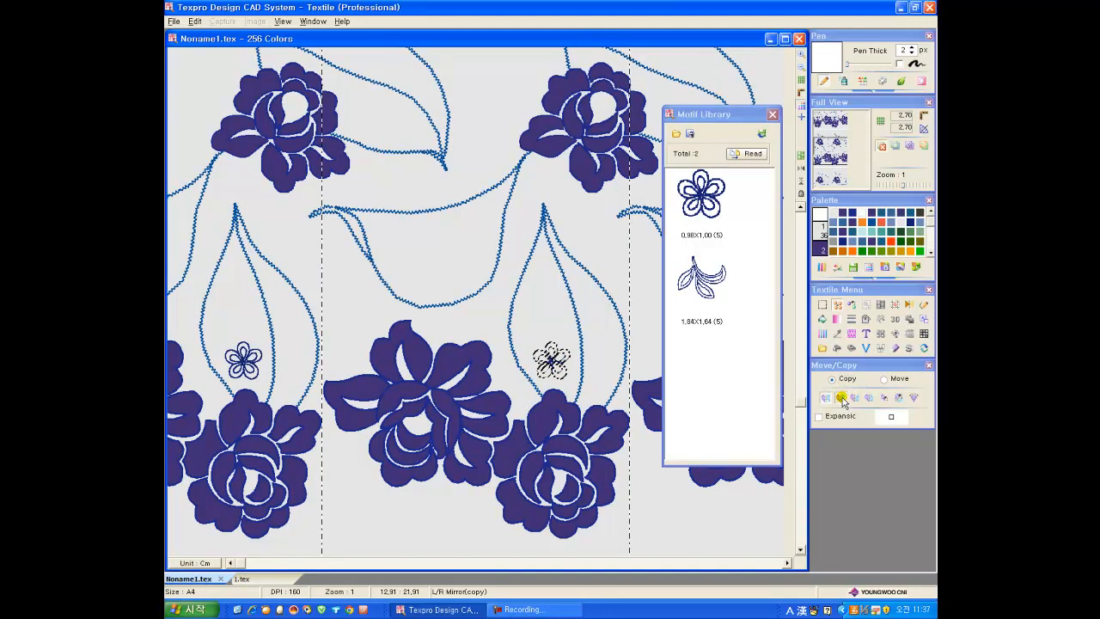
left_click(842, 400)
left_click(543, 308)
left_click(606, 336)
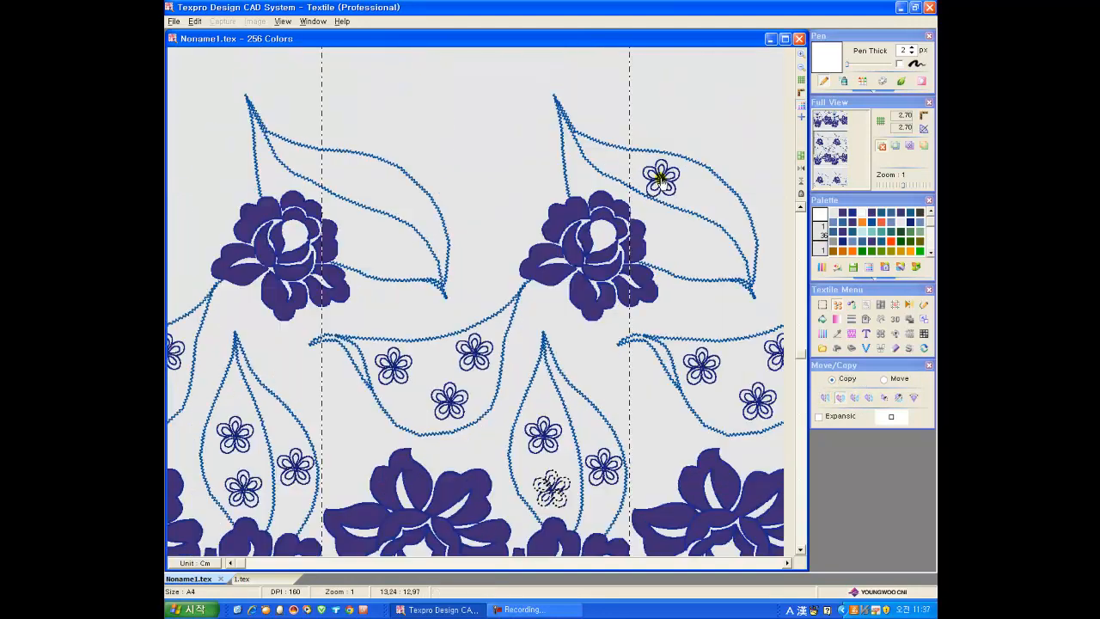
left_click(646, 170)
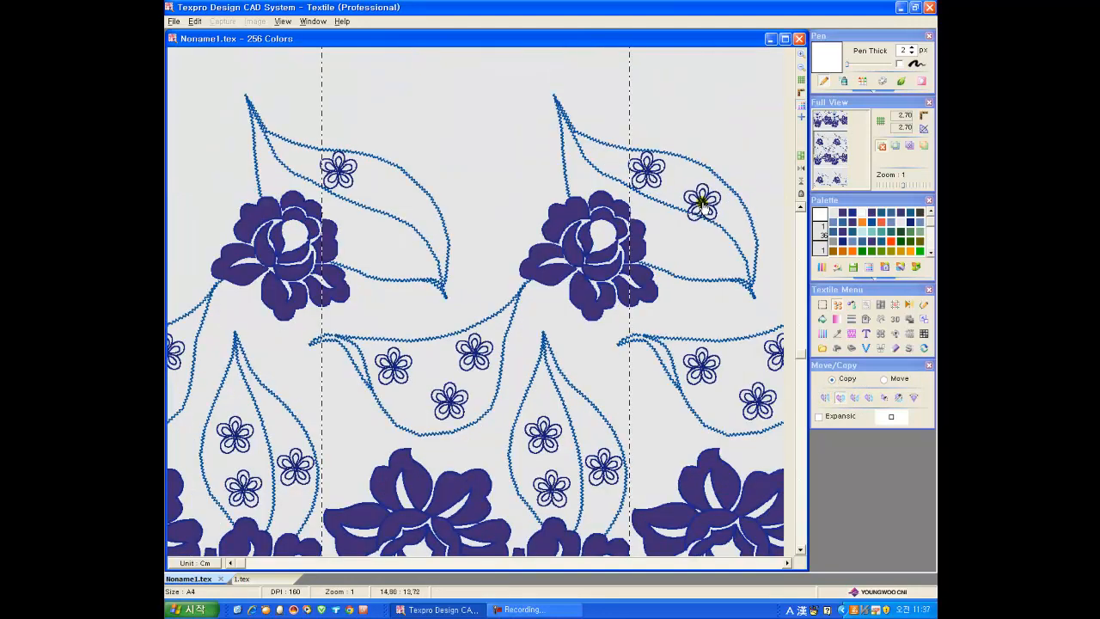
left_click(704, 190)
left_click(682, 247)
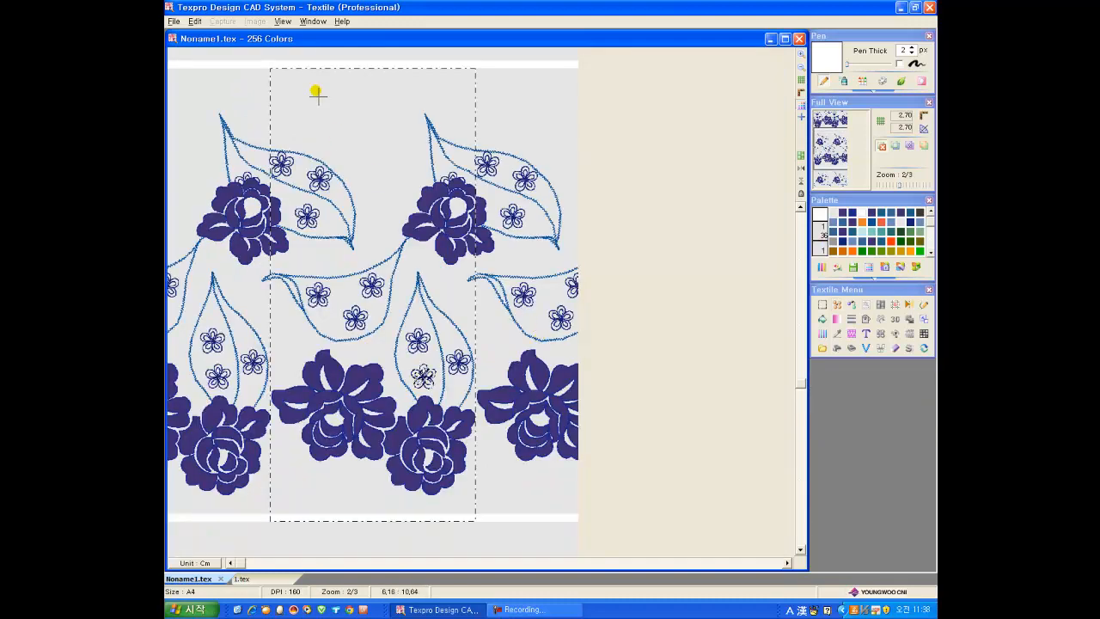
Step: Load the leaf sprig from the Motif Library, placing it below the upper flower and a mirrored copy below the larger lower flower
left_click(283, 21)
mouse_move(350, 140)
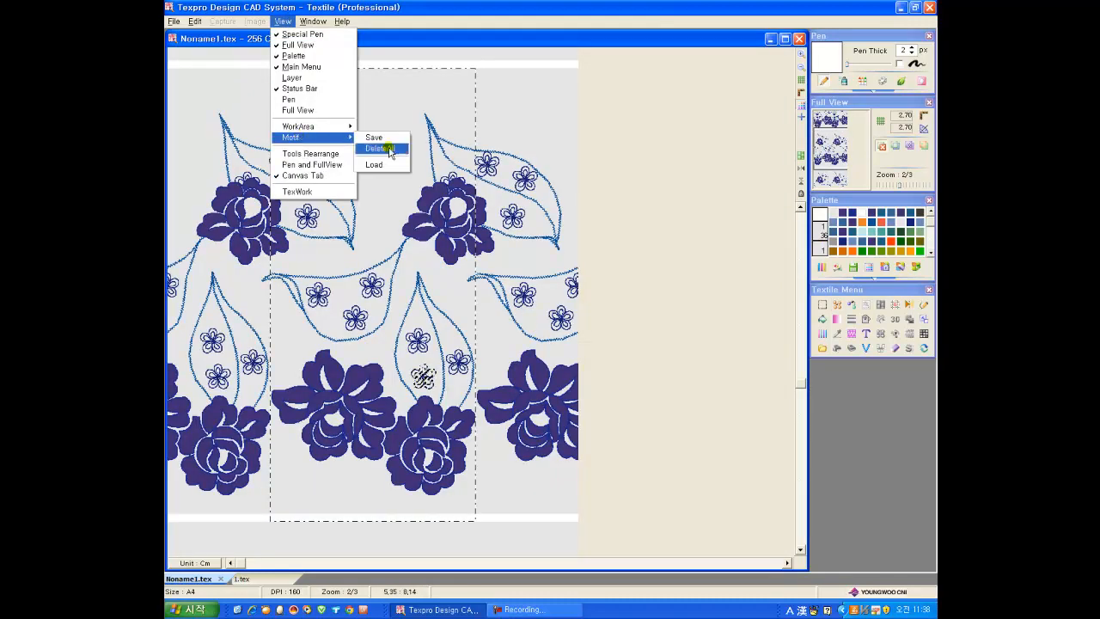
left_click(373, 164)
left_click(701, 276)
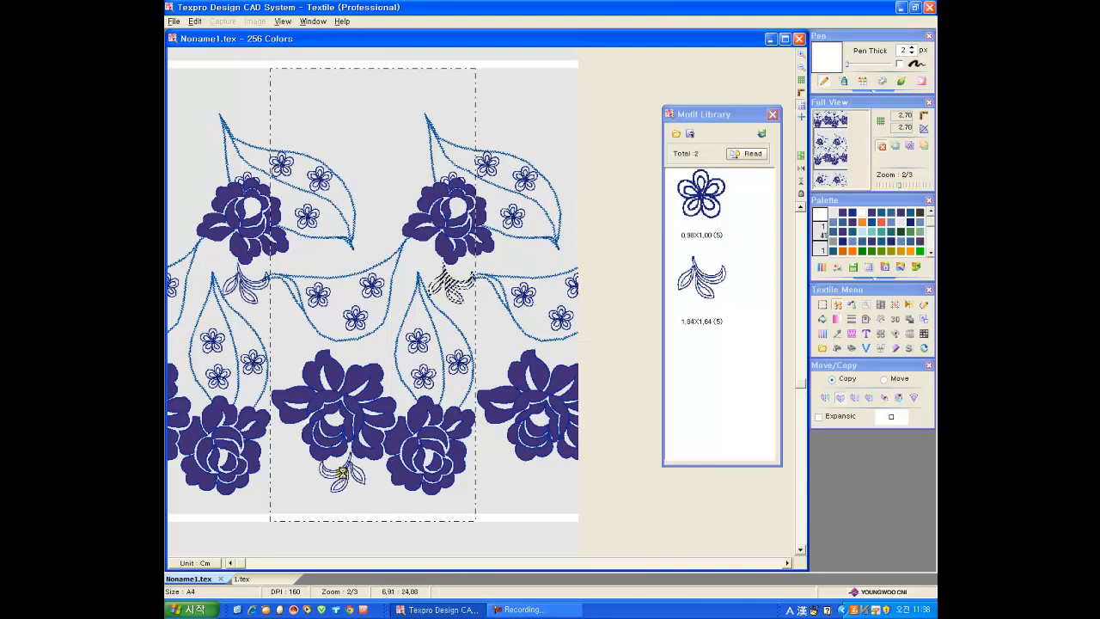
left_click(342, 473)
Step: Place a rotated copy of the leaf sprig beside the smaller lower flower, across the repeat's right edge
key("ctrl+t")
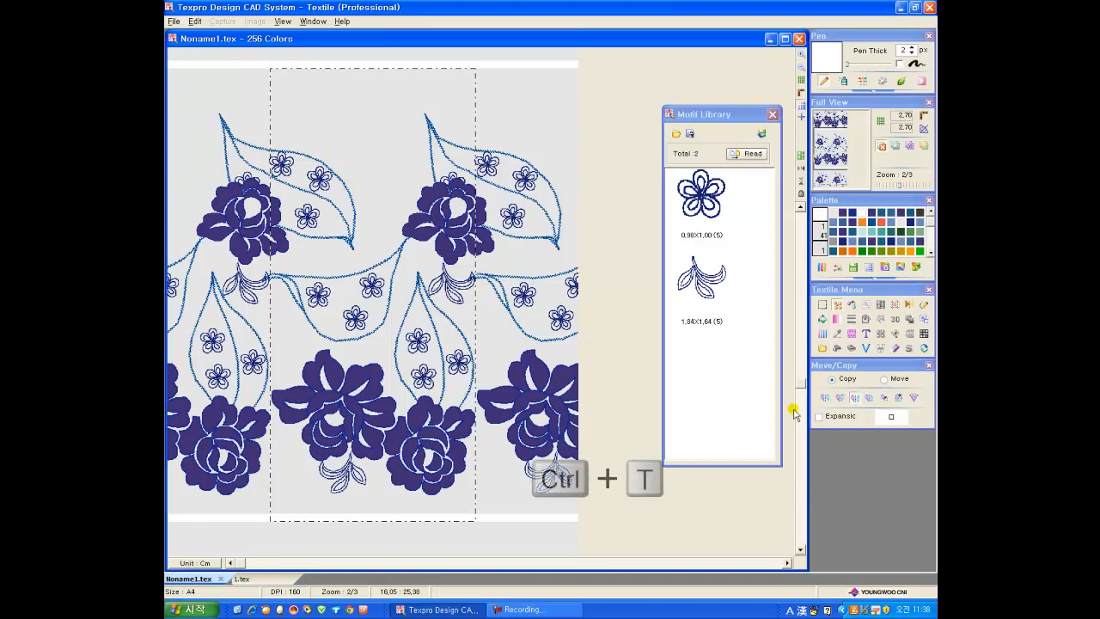
left_click(843, 398)
left_click_drag(521, 505, 481, 472)
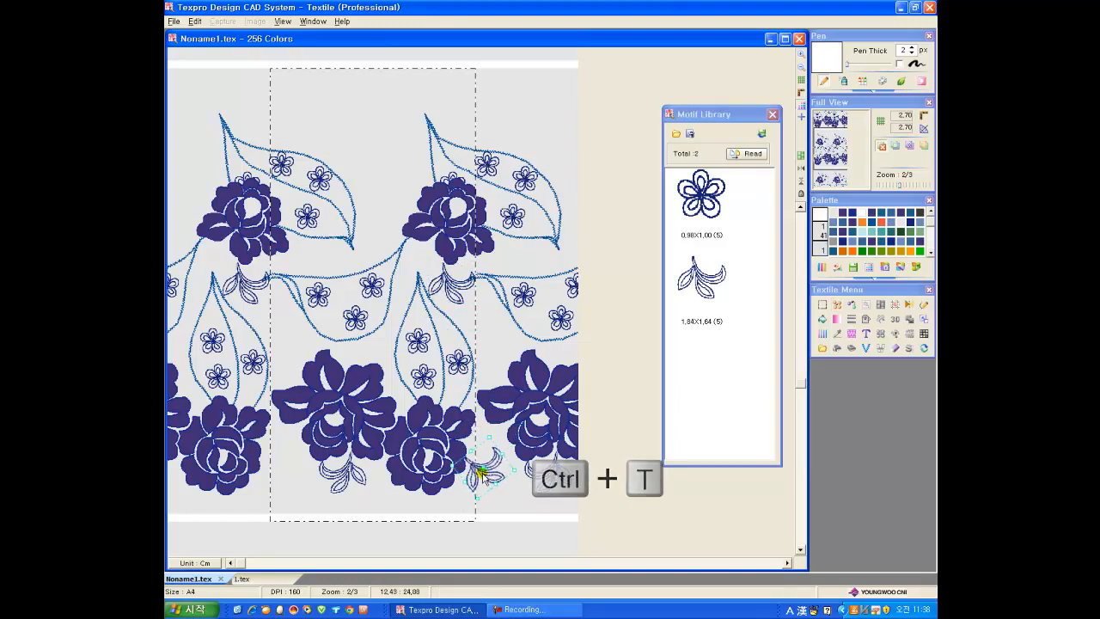
left_click(482, 475)
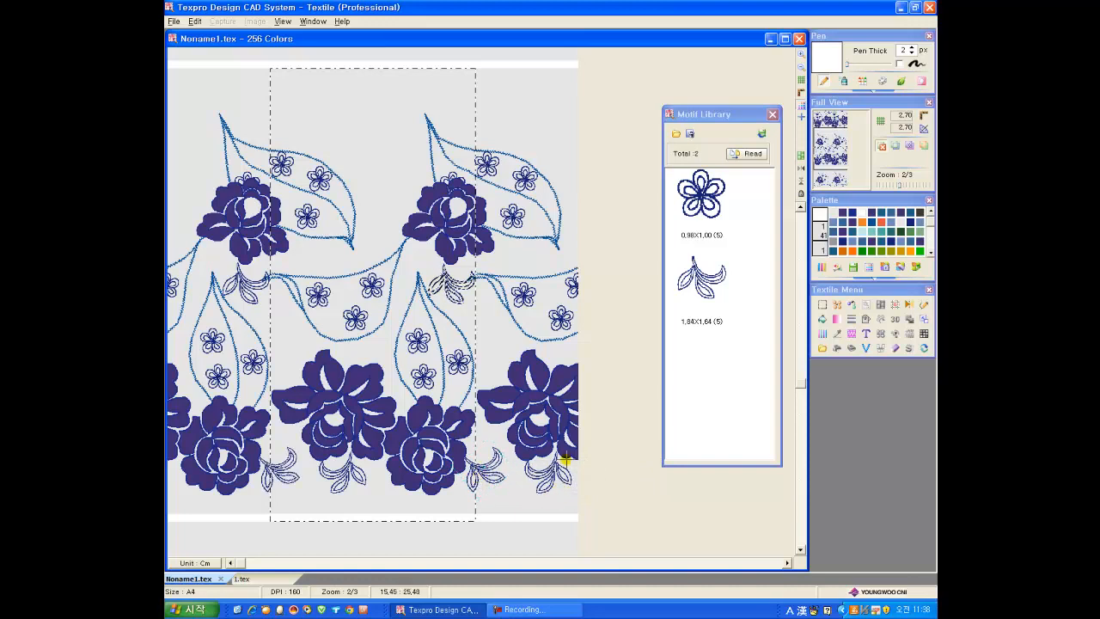
key("Escape")
Step: Draw small 2 px dark blue leaves around the five-petal flowers inside the zigzag-stitched leaves
scroll(604, 356, "up", 2)
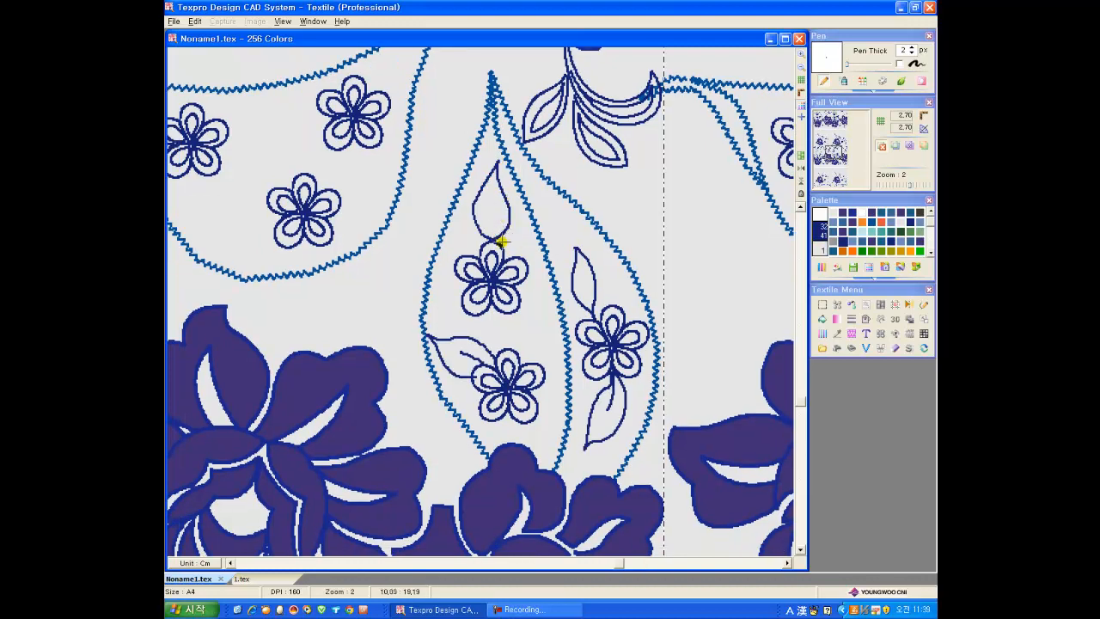
scroll(528, 234, "down", 1)
middle_click_drag(455, 107, 441, 261)
scroll(452, 347, "down", 1)
middle_click_drag(386, 464, 396, 306)
scroll(381, 324, "up", 1)
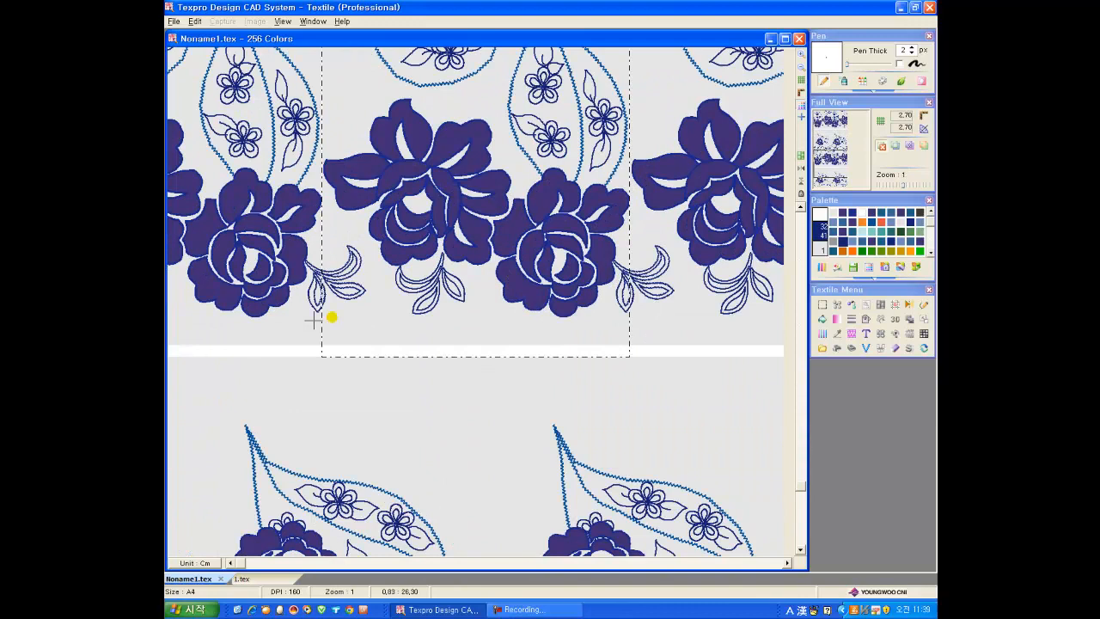
Step: Draw a double scalloped border line below the flower row with 2 px dark blue curves
left_click(923, 305)
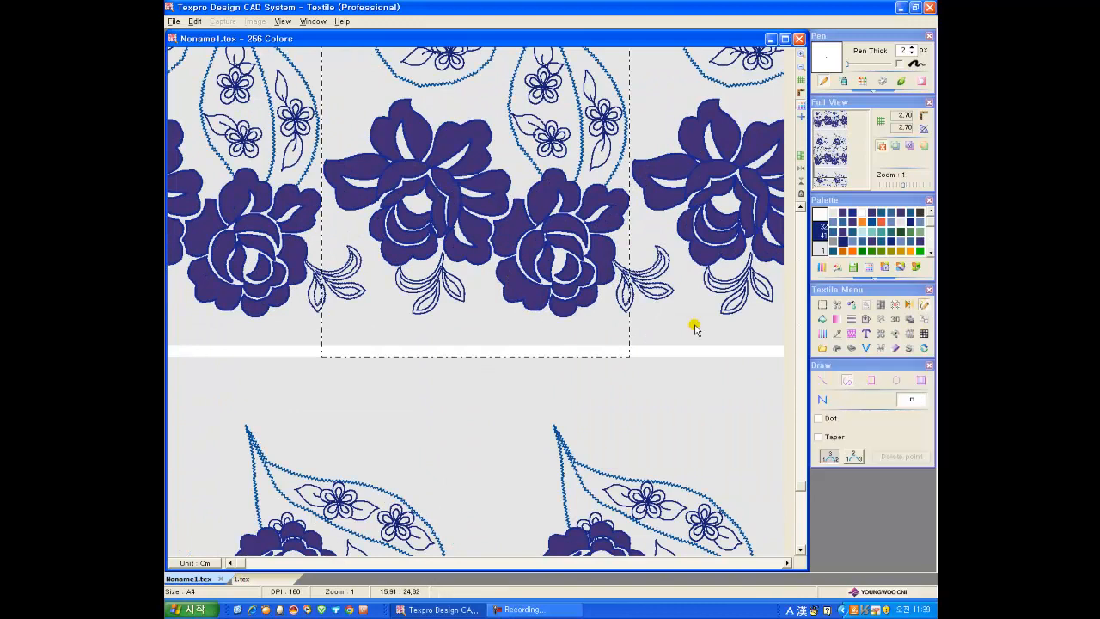
left_click(382, 300)
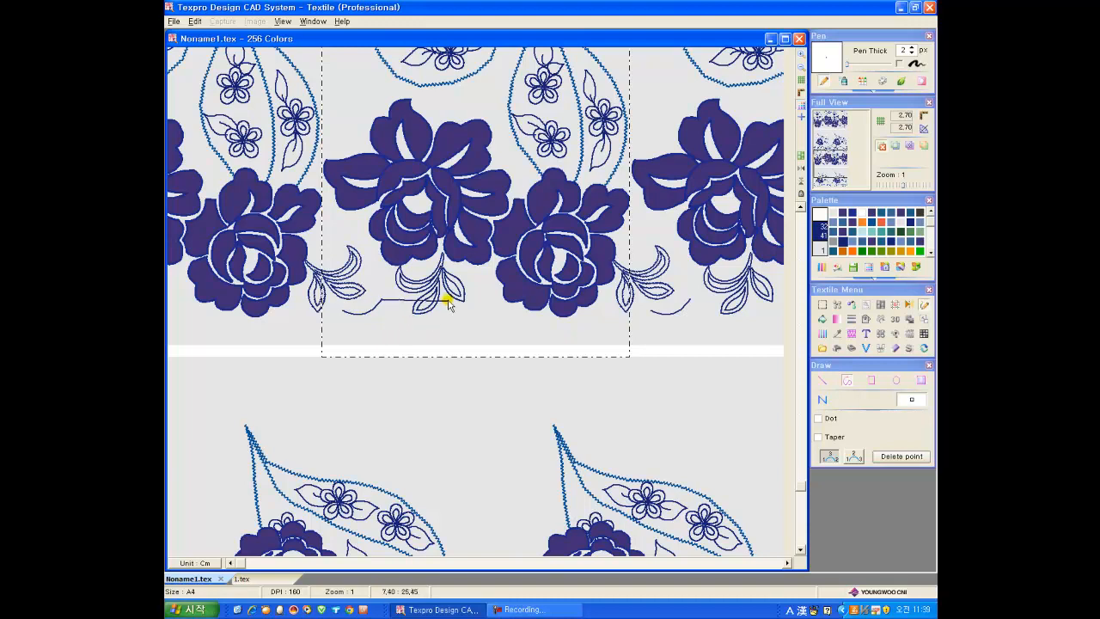
left_click(418, 319)
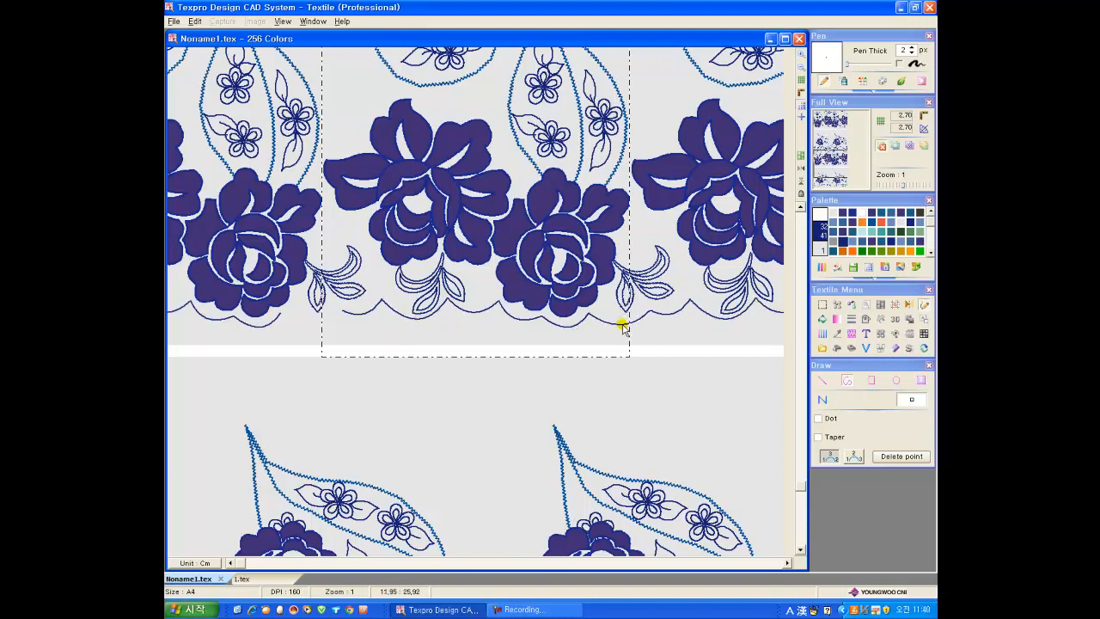
left_click(622, 326)
right_click(624, 356)
Step: Fill the sections between the two scalloped border lines with solid dark blue
left_click(823, 319)
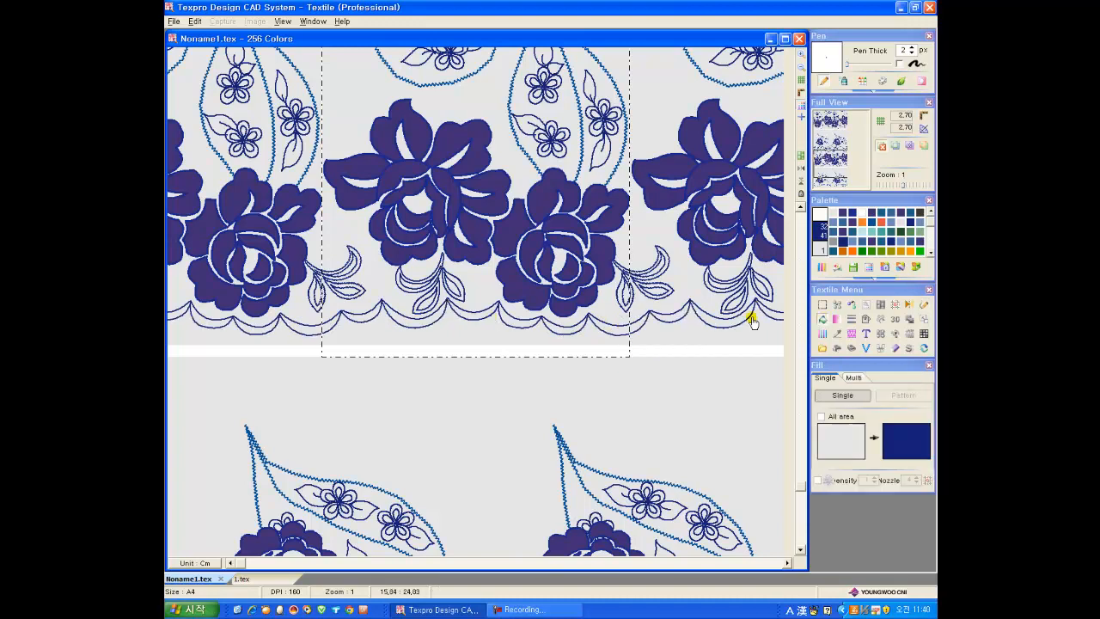
left_click(356, 317)
left_click(400, 314)
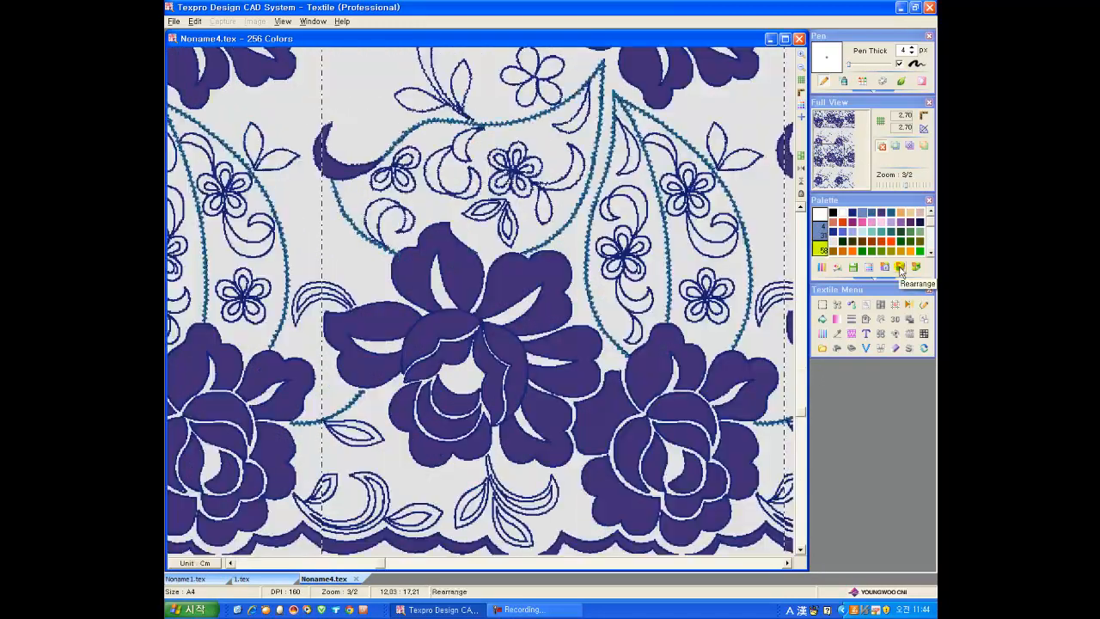
Step: Rearrange the palette with the used colours and paint light blue Blatt stitch strokes along the purple flower petals in Noname4.tex
left_click(885, 268)
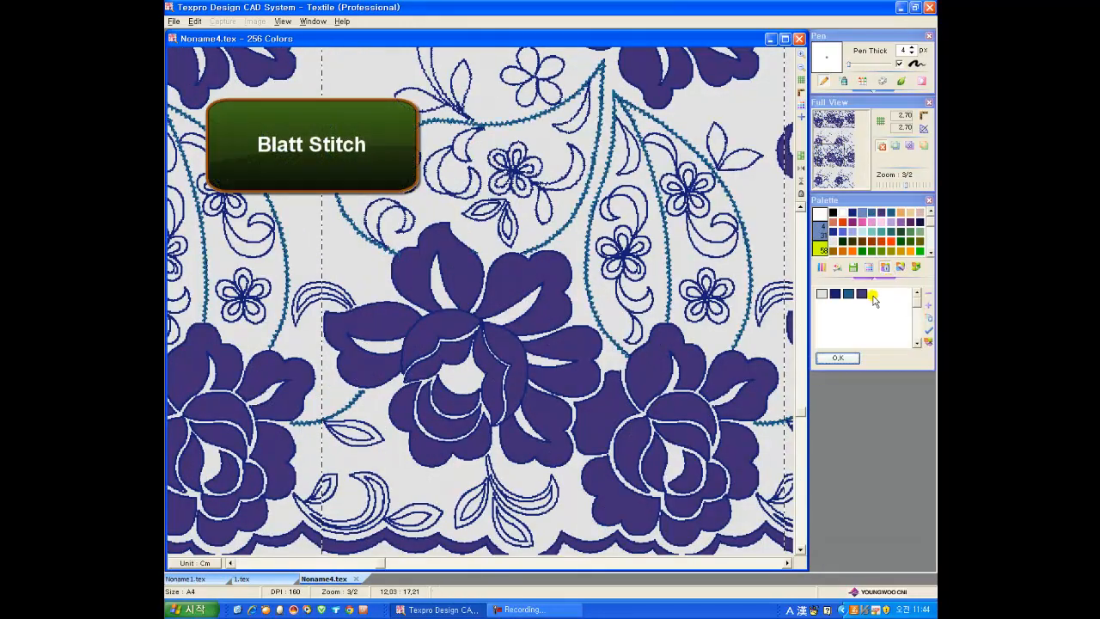
left_click(838, 358)
left_click(866, 221)
mouse_move(345, 308)
left_mouse_down()
mouse_move(365, 306)
mouse_move(401, 346)
mouse_move(386, 284)
mouse_move(422, 337)
mouse_move(426, 272)
mouse_move(444, 340)
mouse_move(464, 277)
mouse_move(472, 356)
mouse_move(496, 323)
left_mouse_up()
mouse_move(316, 318)
left_mouse_down()
mouse_move(306, 336)
mouse_move(341, 434)
mouse_move(417, 402)
mouse_move(447, 442)
mouse_move(470, 392)
left_mouse_up()
mouse_move(549, 119)
left_mouse_down()
mouse_move(547, 220)
mouse_move(558, 257)
left_mouse_up()
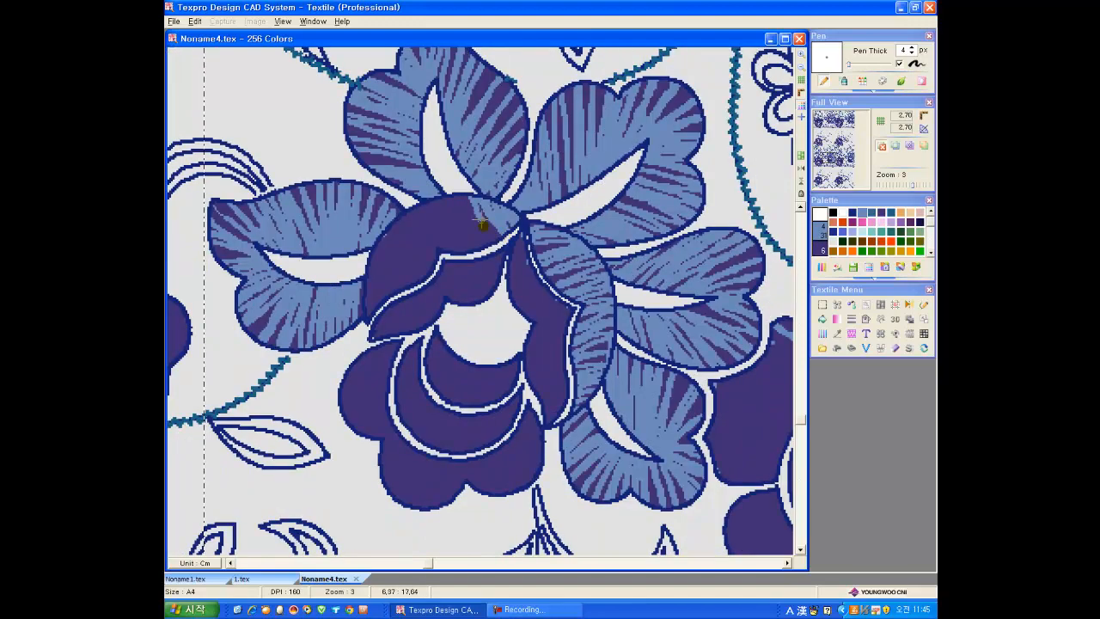
left_click_drag(483, 216, 458, 239)
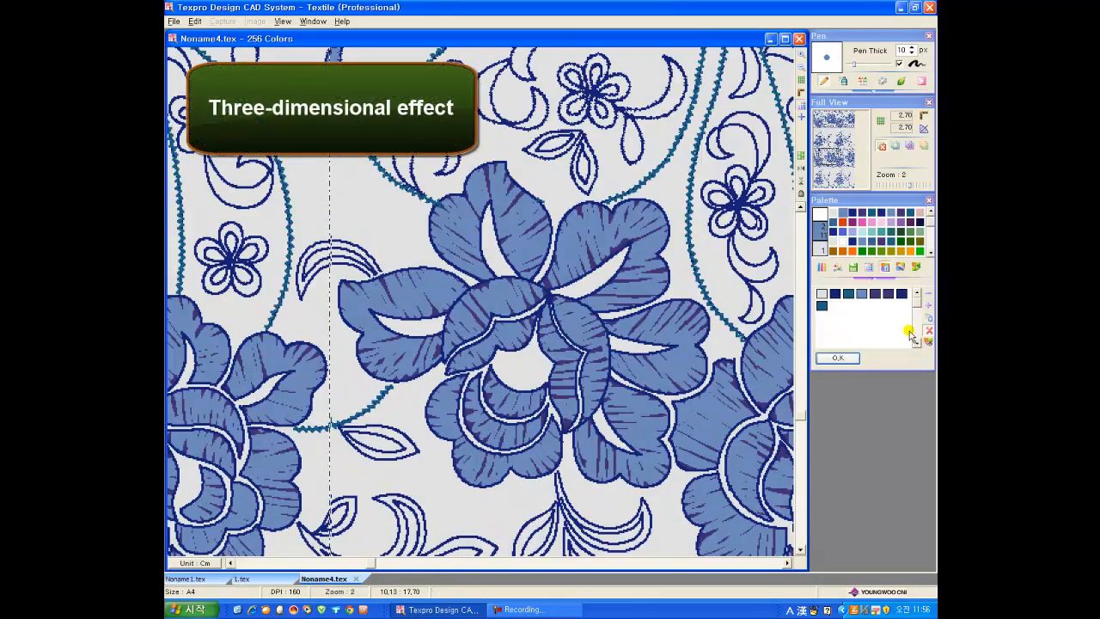
Step: Shade the petals around their veins and the flower centre with a 10 px medium blue pen for a three-dimensional effect
left_click(846, 359)
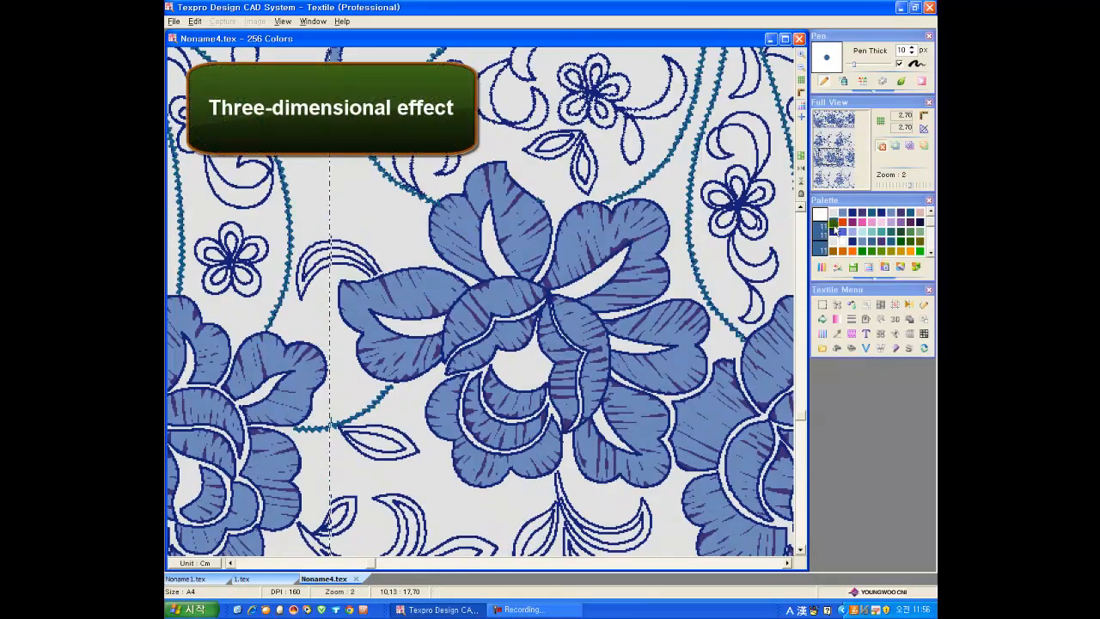
scroll(486, 197, "up", 1)
mouse_move(483, 212)
left_mouse_down()
mouse_move(483, 318)
mouse_move(466, 270)
mouse_move(483, 211)
mouse_move(545, 319)
mouse_move(590, 336)
mouse_move(715, 276)
mouse_move(695, 336)
mouse_move(609, 361)
left_mouse_up()
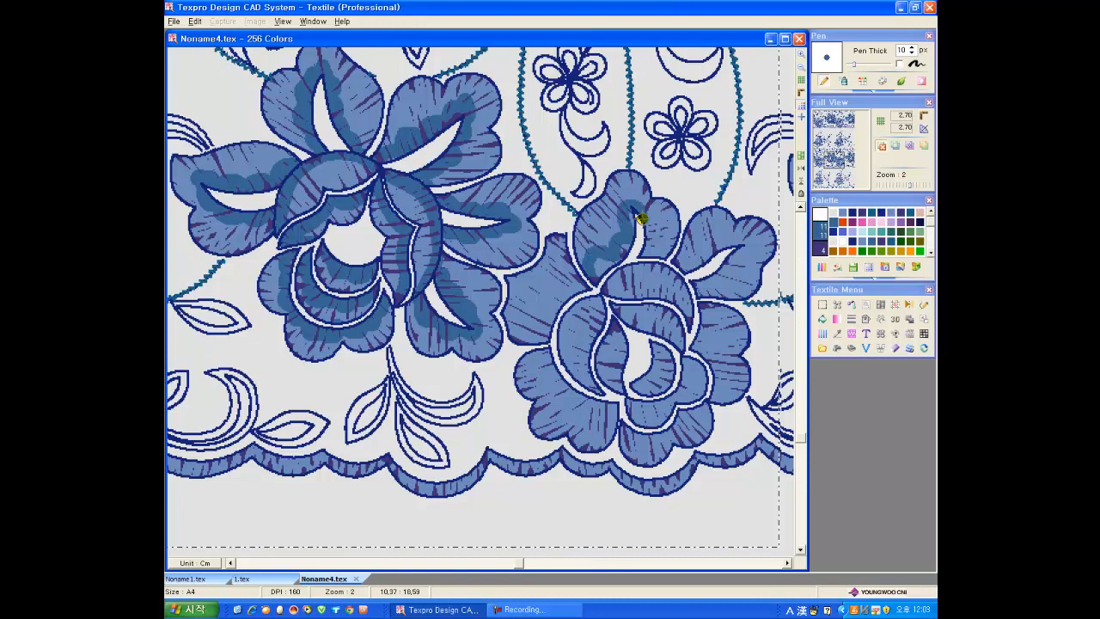
left_click_drag(641, 218, 658, 255)
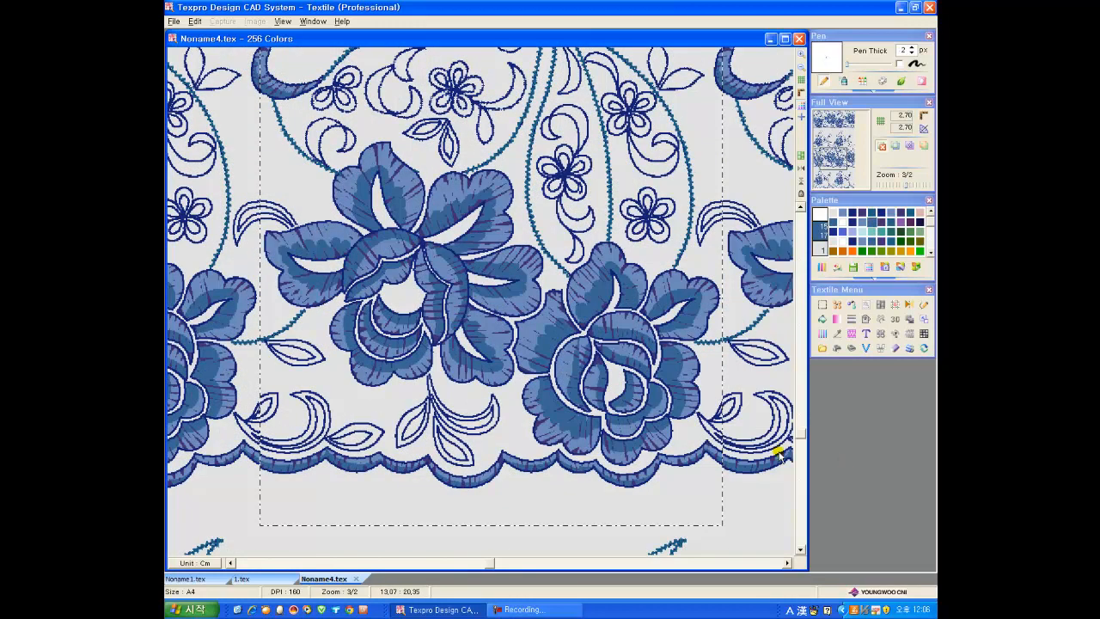
Step: Change the light gray background of the lace design to white with a Single-Single colour change
scroll(506, 444, "down", 2)
left_click(823, 306)
left_click(852, 305)
left_click(364, 188)
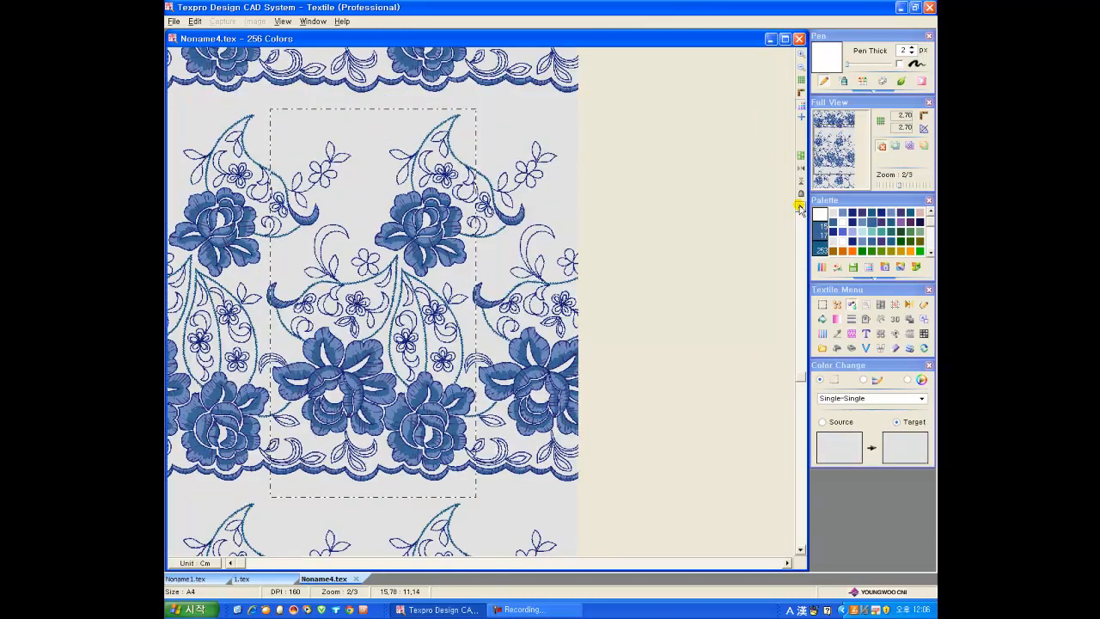
left_click(821, 214)
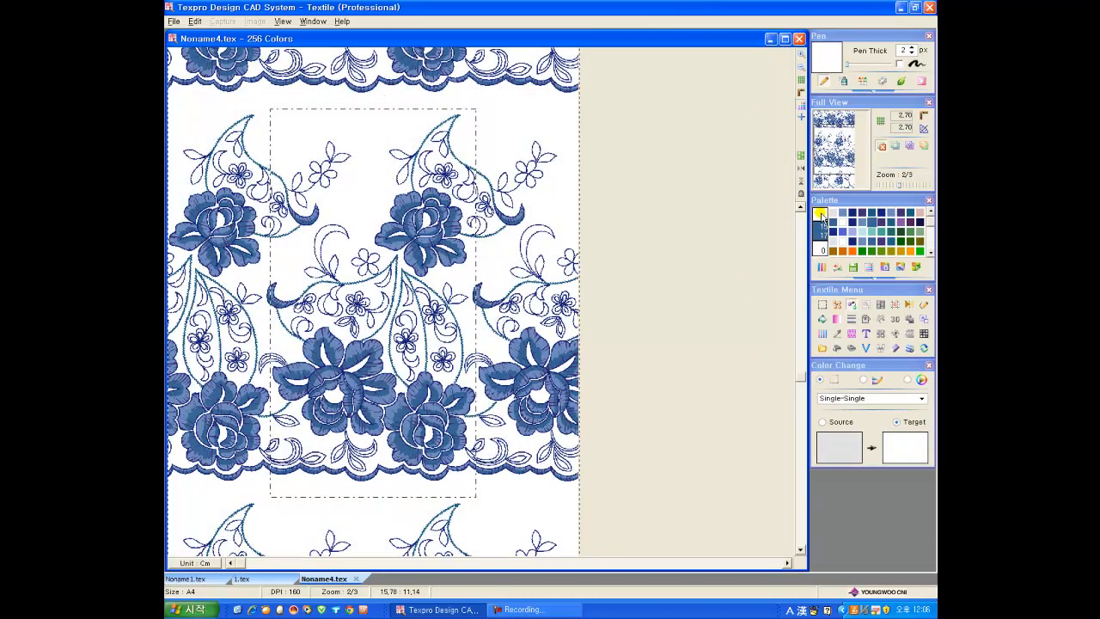
left_click(928, 367)
Step: Exit Auto Repeat and resize the canvas to about 27.91 × 22.16 cm around the single lace motif
left_click(895, 303)
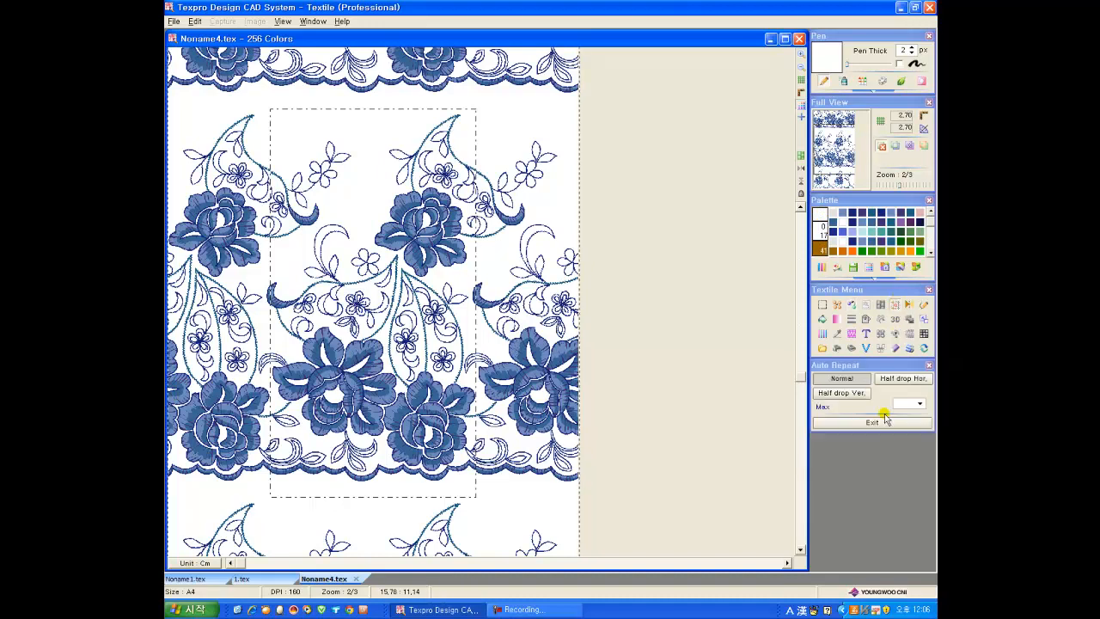
left_click(884, 421)
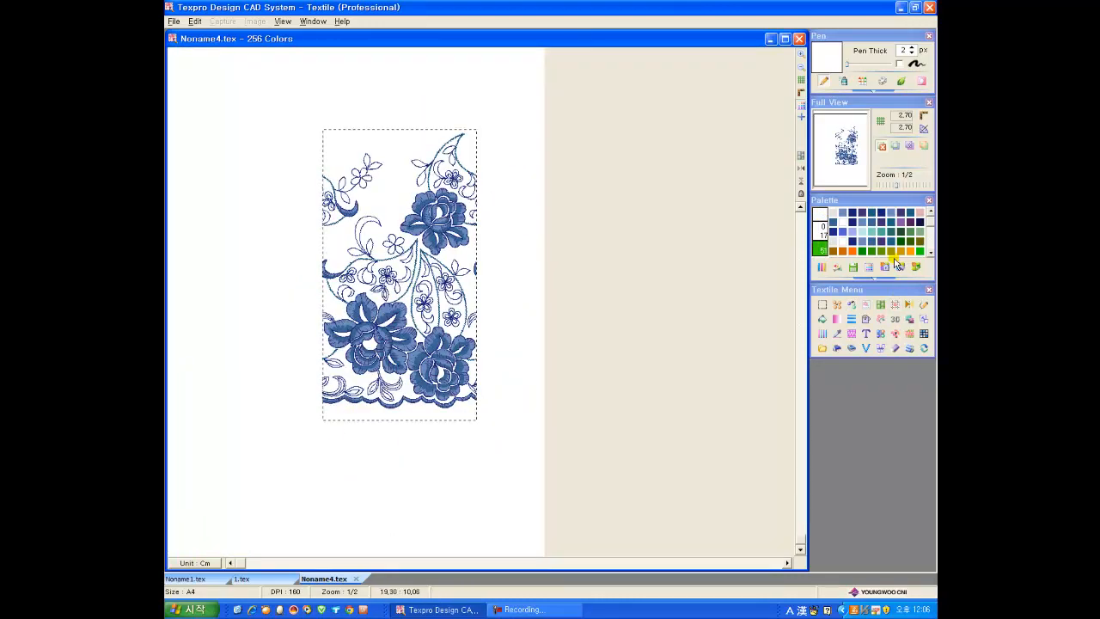
key("ctrl+e")
left_click(695, 445)
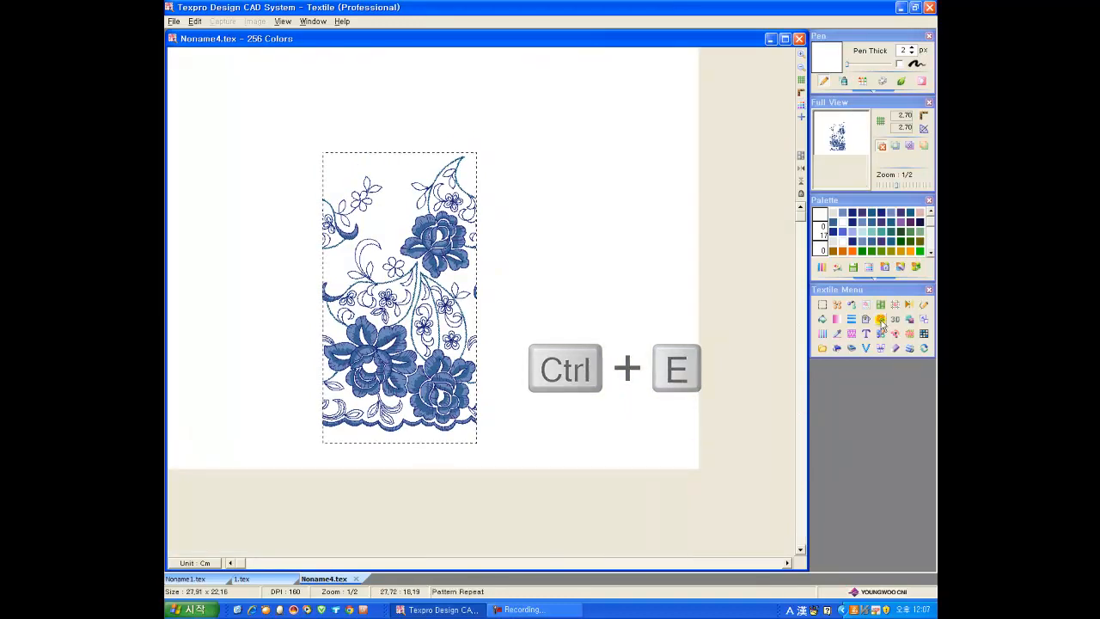
Step: Move the lace motif on the resized canvas and apply a Pattern Repeat to it
left_click(836, 304)
left_click(883, 380)
left_click_drag(395, 295, 792, 464)
left_click(880, 306)
left_click(679, 384)
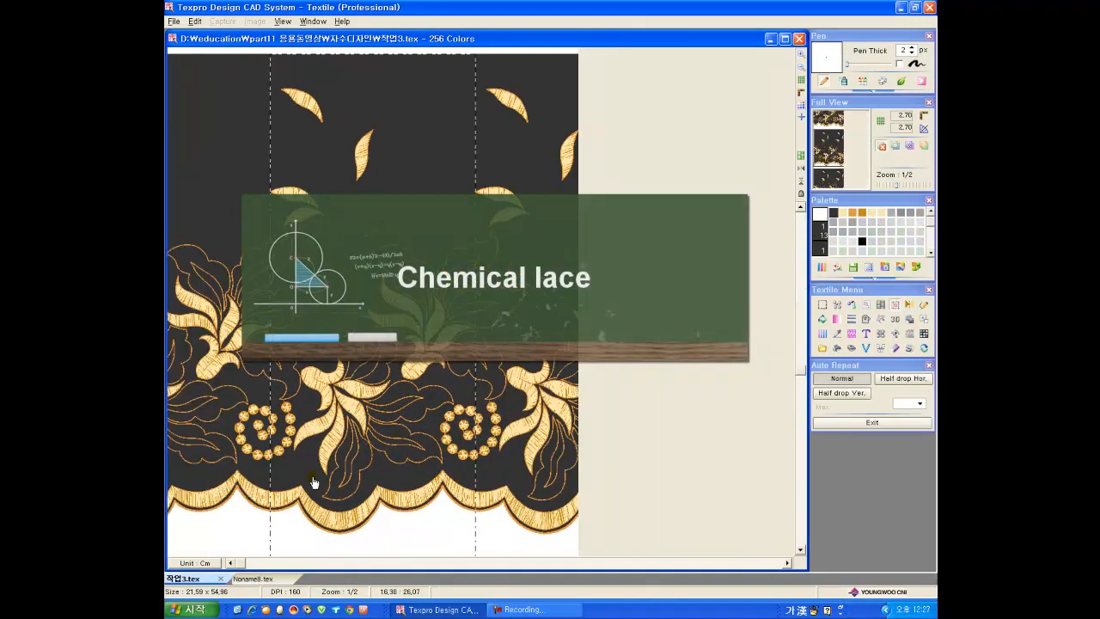
Step: Draw a thin solid gray horizontal bar on the dark ground above the outlined leaves in 작업3.tex
scroll(399, 442, "up", 1)
scroll(399, 442, "up", 2)
left_click(923, 305)
left_click(900, 214)
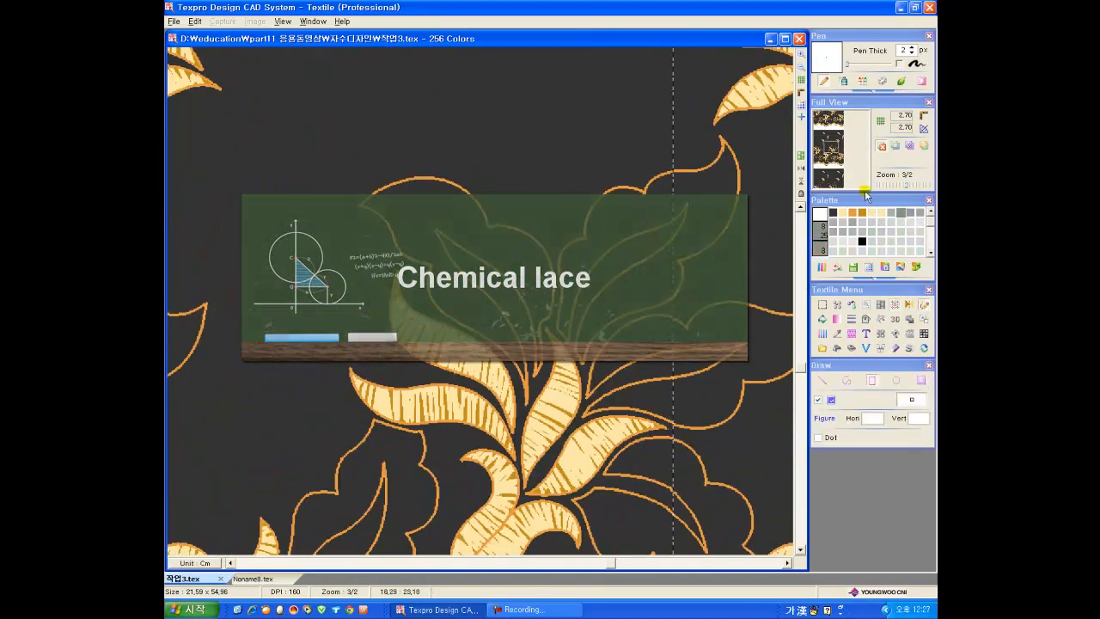
mouse_move(463, 103)
left_mouse_down()
mouse_move(609, 105)
mouse_move(593, 105)
left_mouse_up()
Step: Capture part of the gray bar and the dark gap below it as a fill pattern and fill the outlined leaves with rotated stripes
left_click(822, 304)
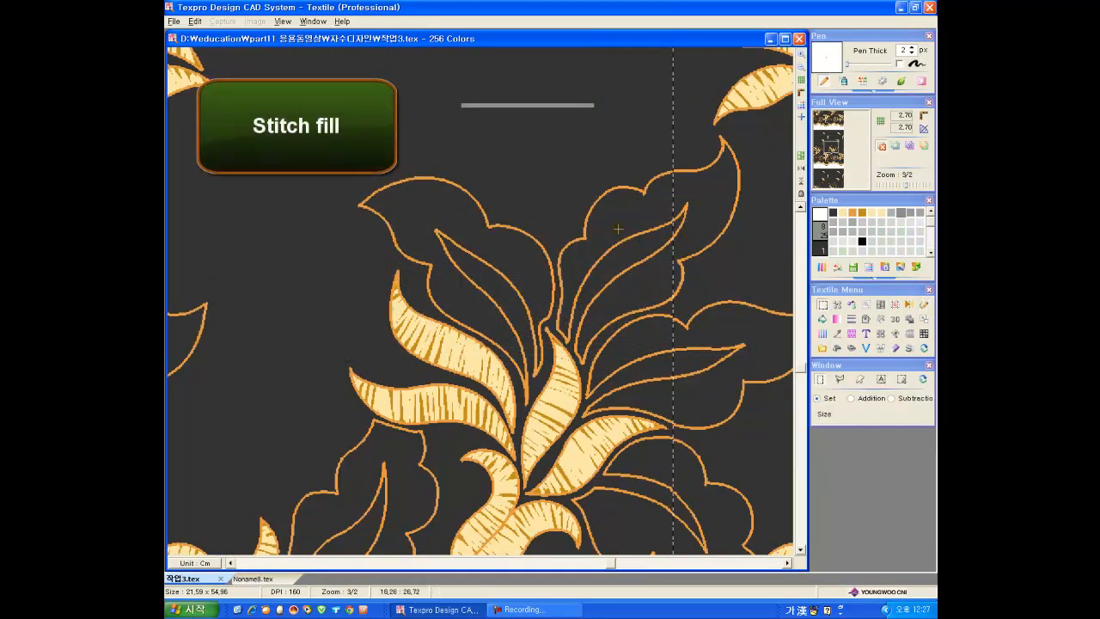
left_click_drag(487, 104, 573, 115)
left_click(838, 335)
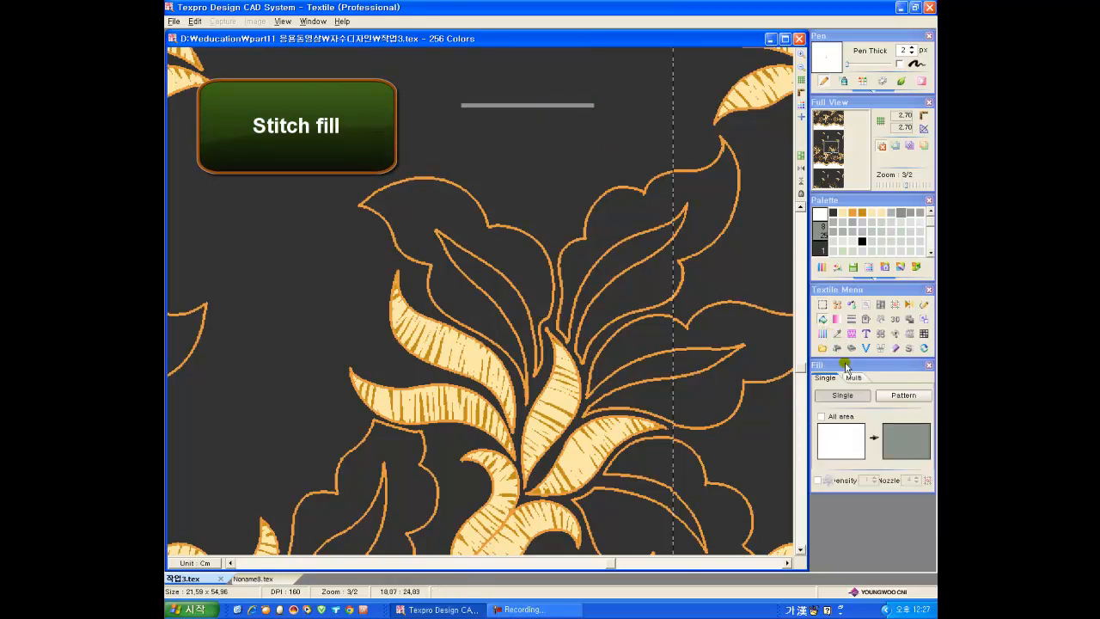
left_click(891, 397)
left_click(821, 503)
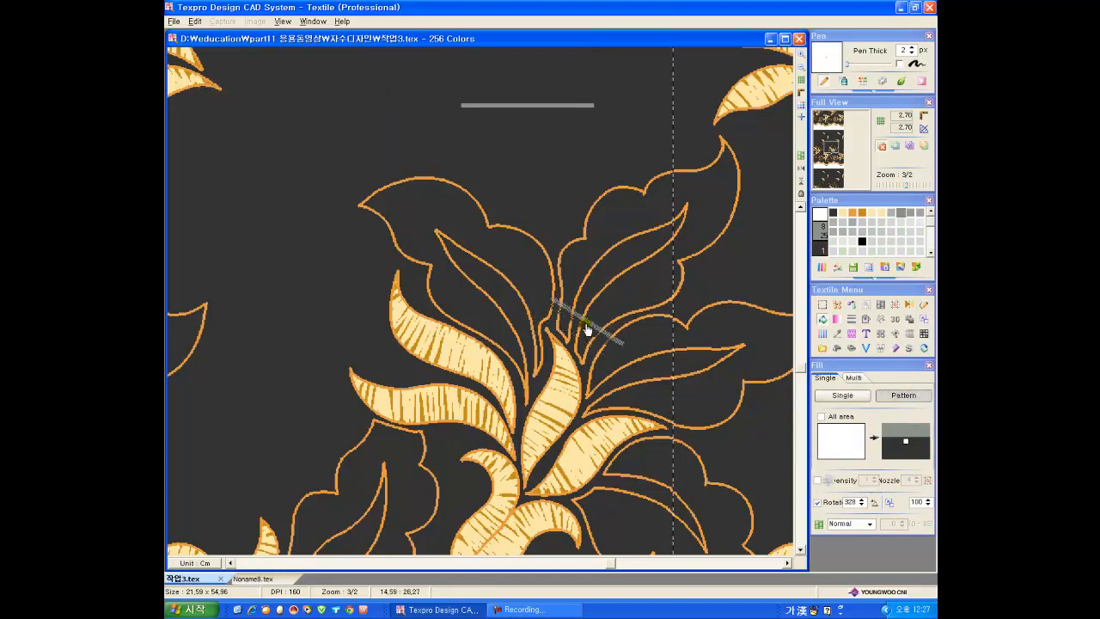
left_click(581, 326)
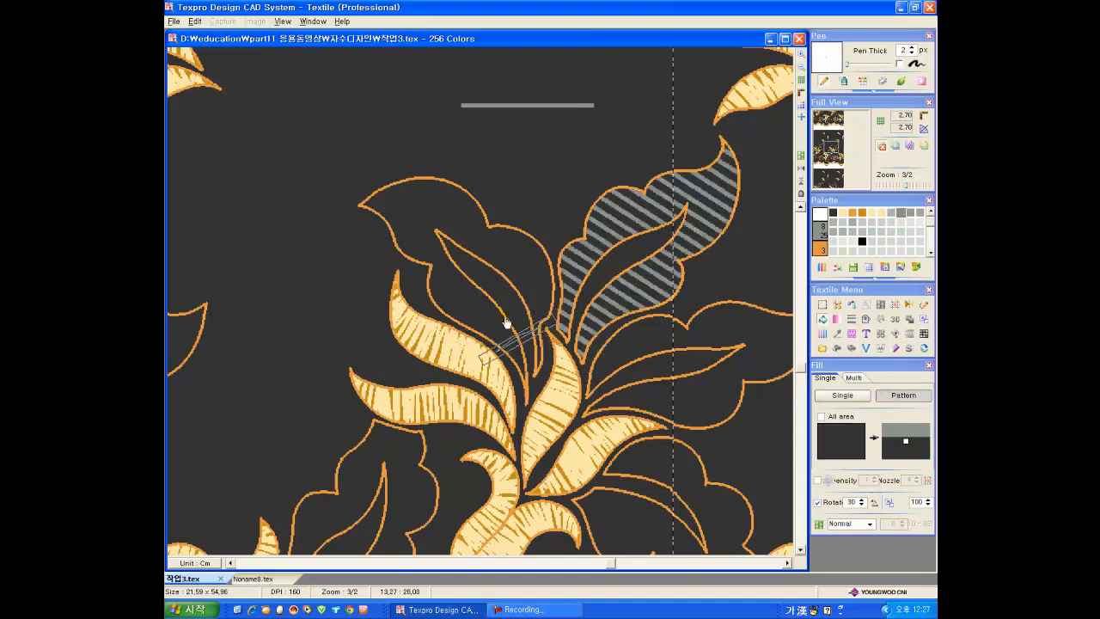
scroll(503, 342, "down", 3)
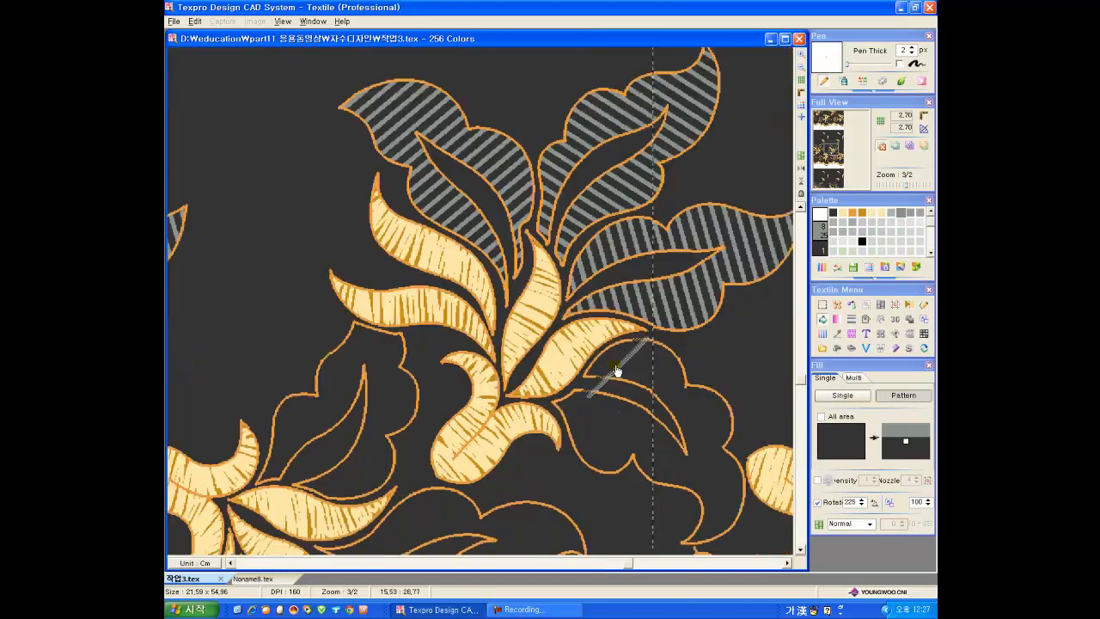
left_click(616, 369)
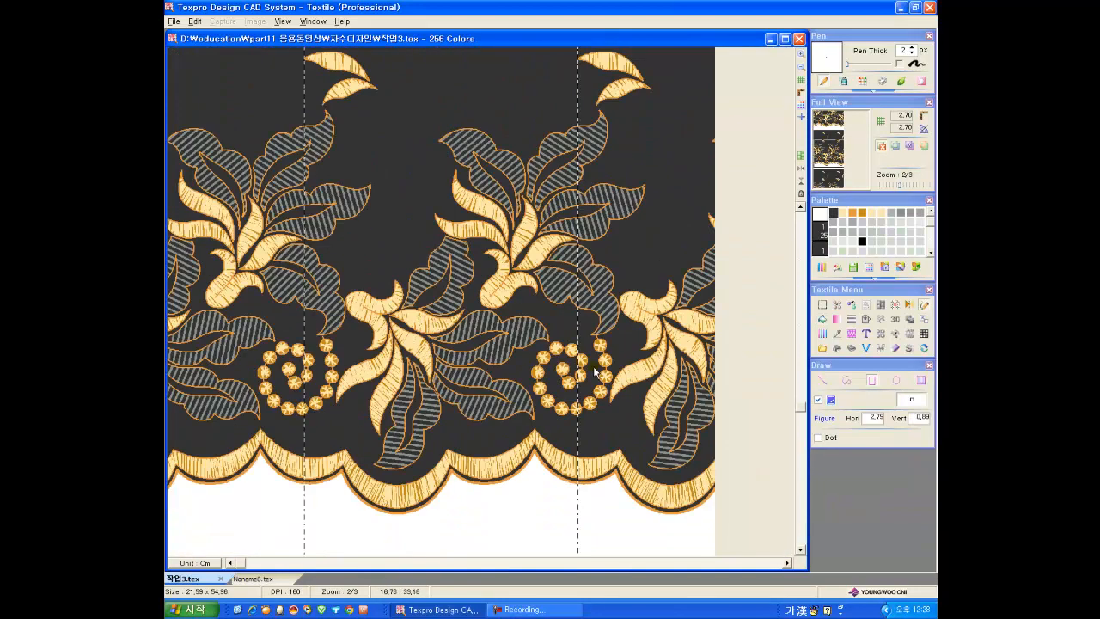
Step: Draw an orange circle about 0.56 cm wide below the bead spiral and fill it with dark gold as a stitched bead
scroll(553, 401, "up", 1)
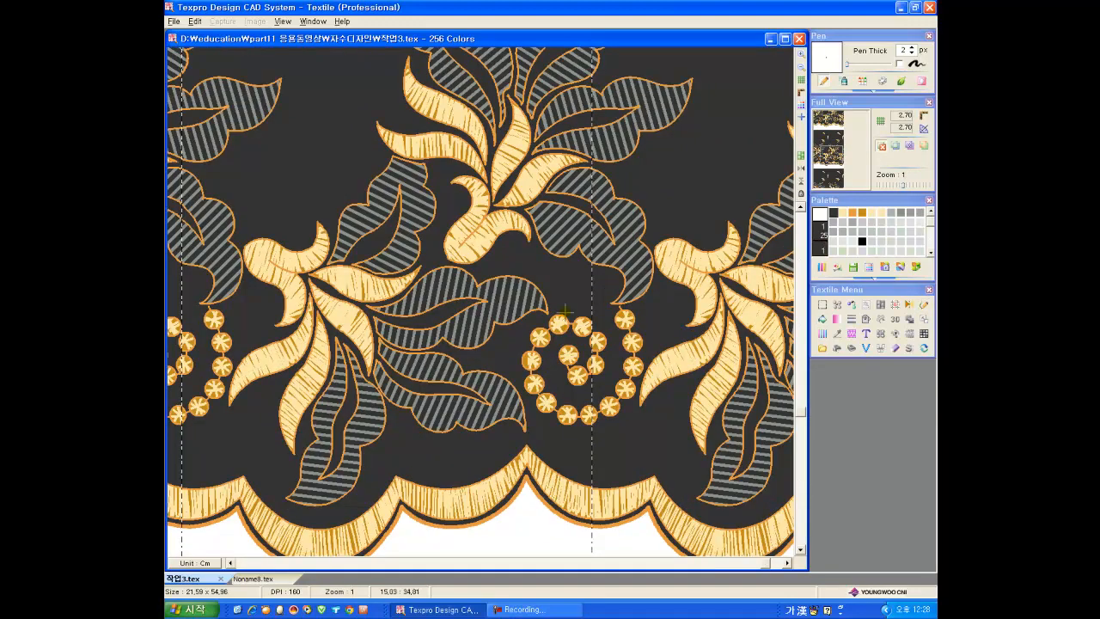
left_click(896, 382)
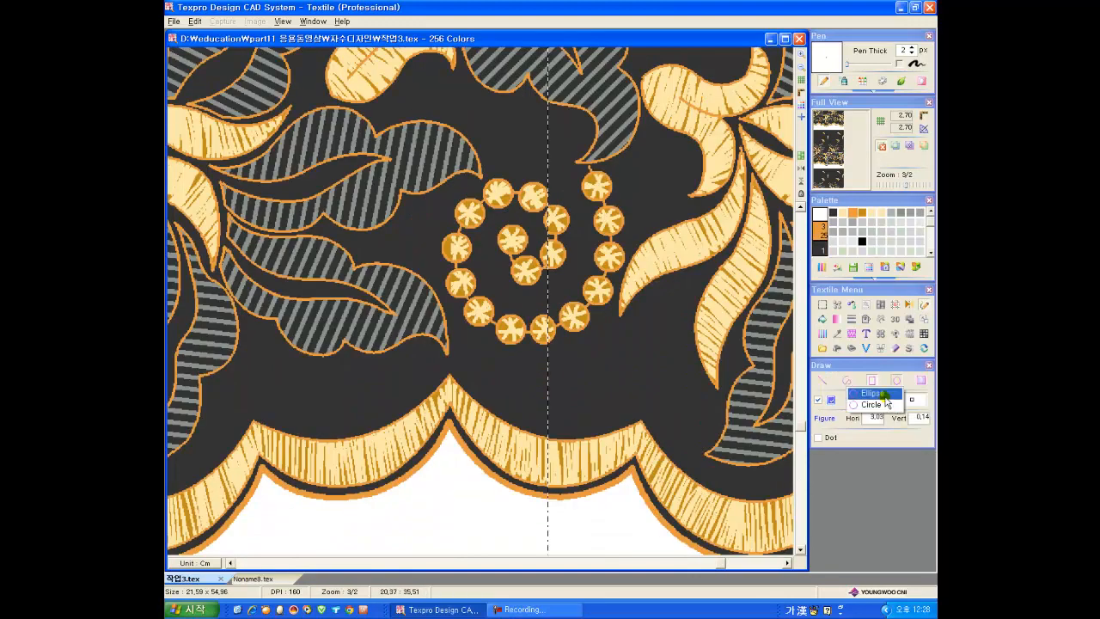
left_click(884, 406)
left_click_drag(609, 371, 615, 387)
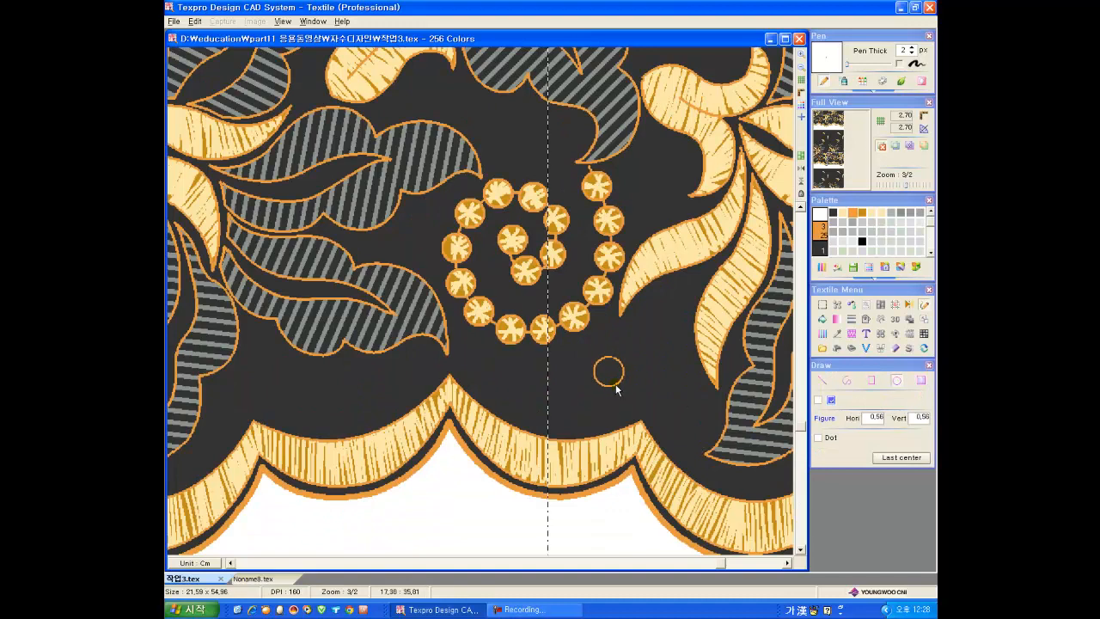
left_click(823, 318)
left_click(608, 371)
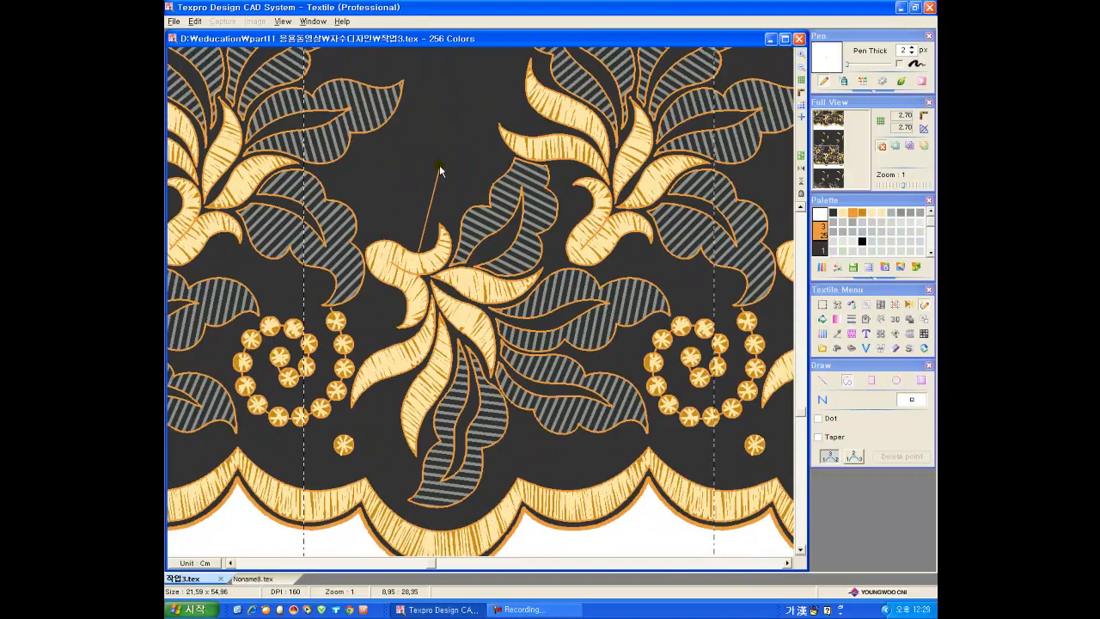
Step: Draw a 2 px orange curve rising from the lower flower and copy the stitched bead along it
left_click(439, 164)
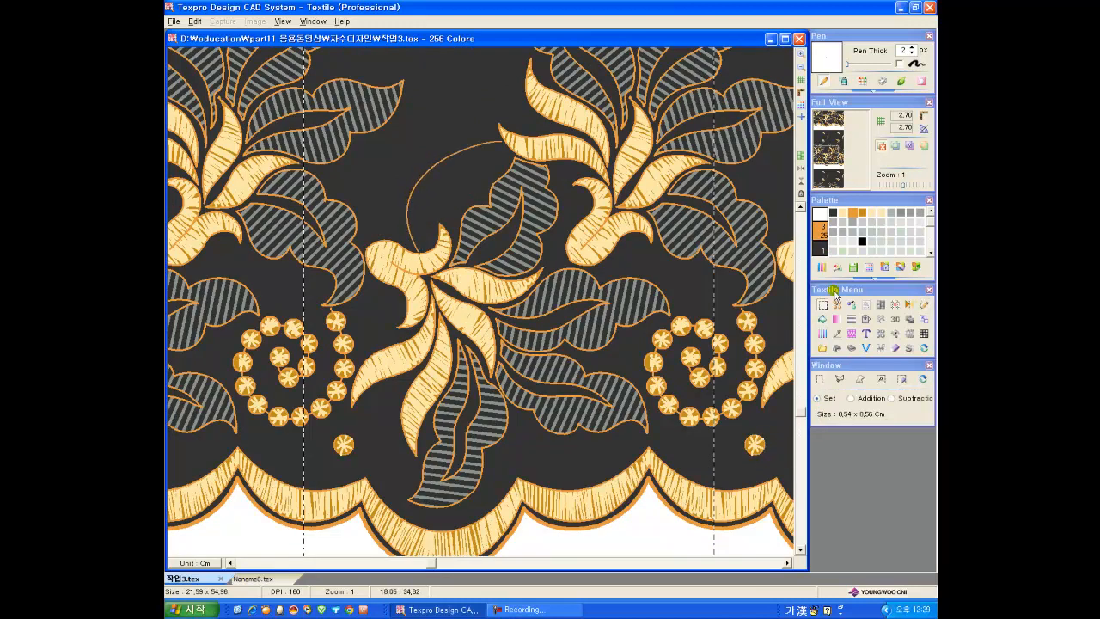
left_click(851, 320)
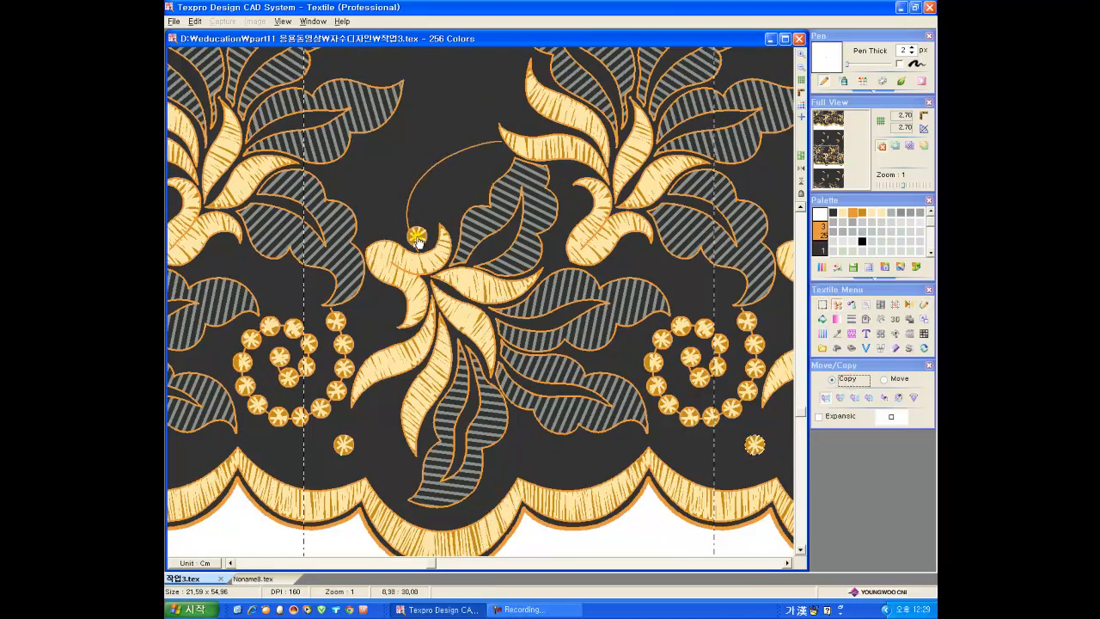
left_click(417, 244)
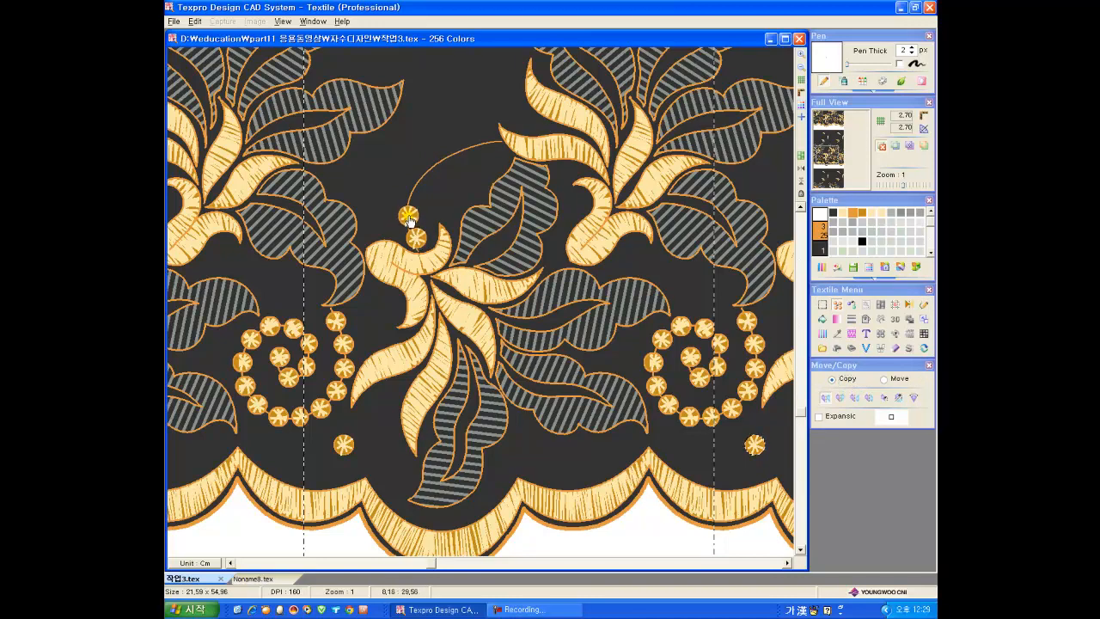
left_click(409, 221)
Step: Draw orange guide curves between the small upper leaves and the flower and copy the stitched bead along them
left_click(923, 305)
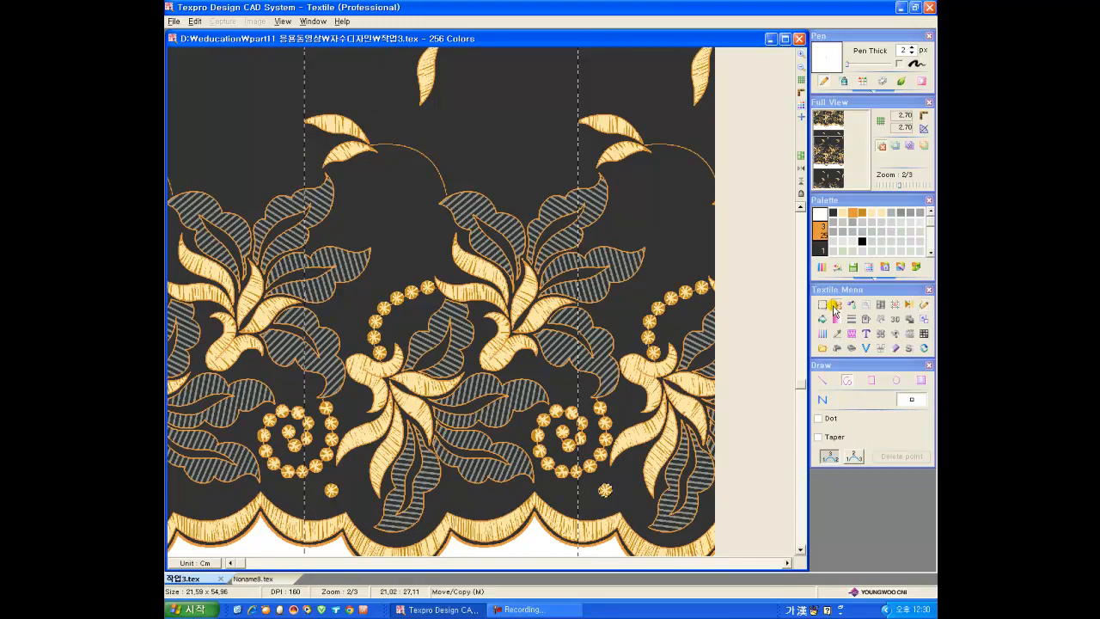
left_click(835, 305)
left_click(379, 144)
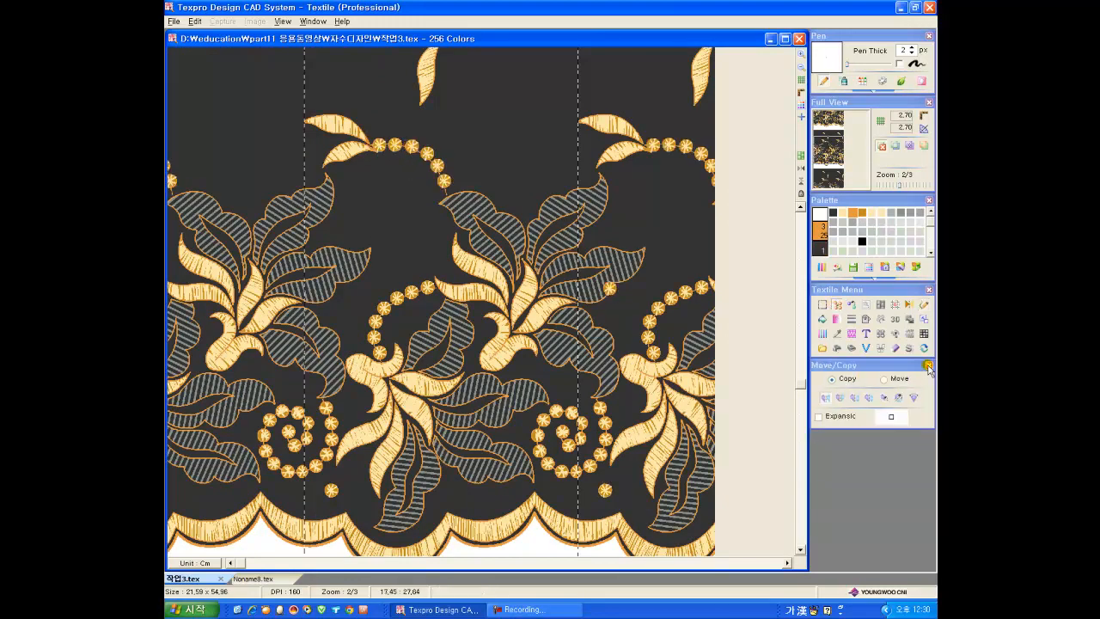
left_click(927, 365)
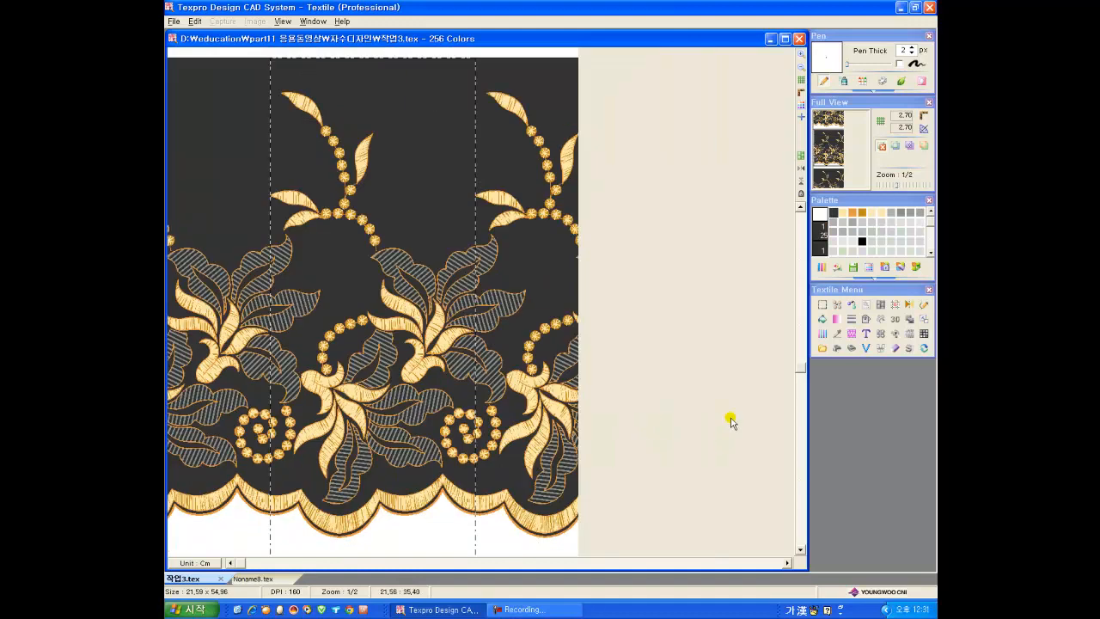
Step: Select the beaded leaf branch and place a horizontally mirrored, slightly higher copy beside it
left_click(822, 305)
left_click(862, 379)
left_click(855, 418)
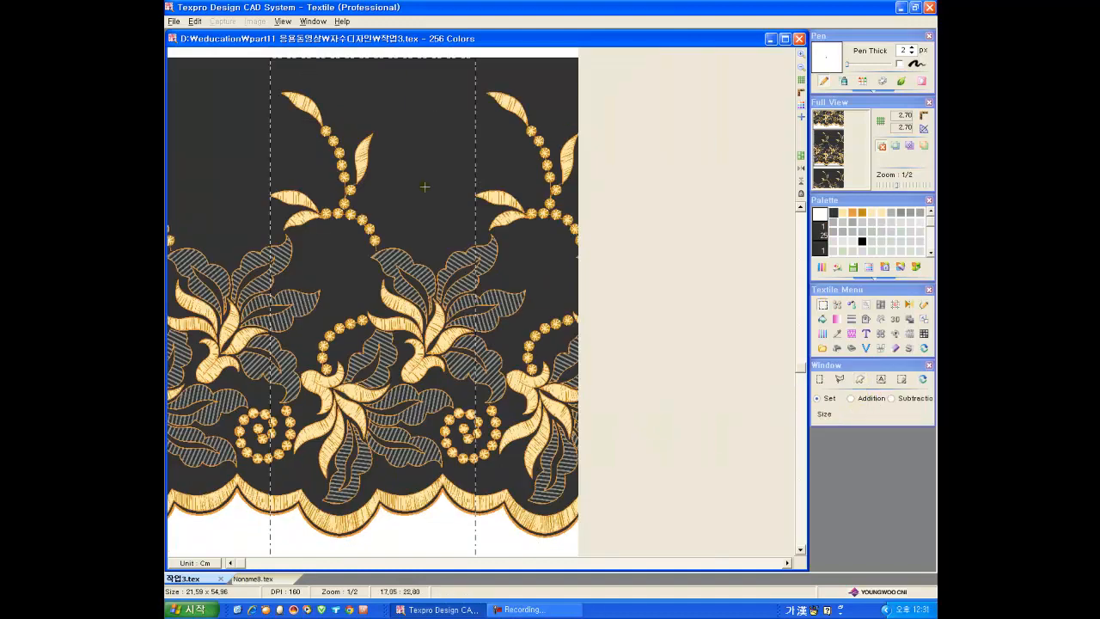
left_click(372, 227, "shift")
left_click(839, 305)
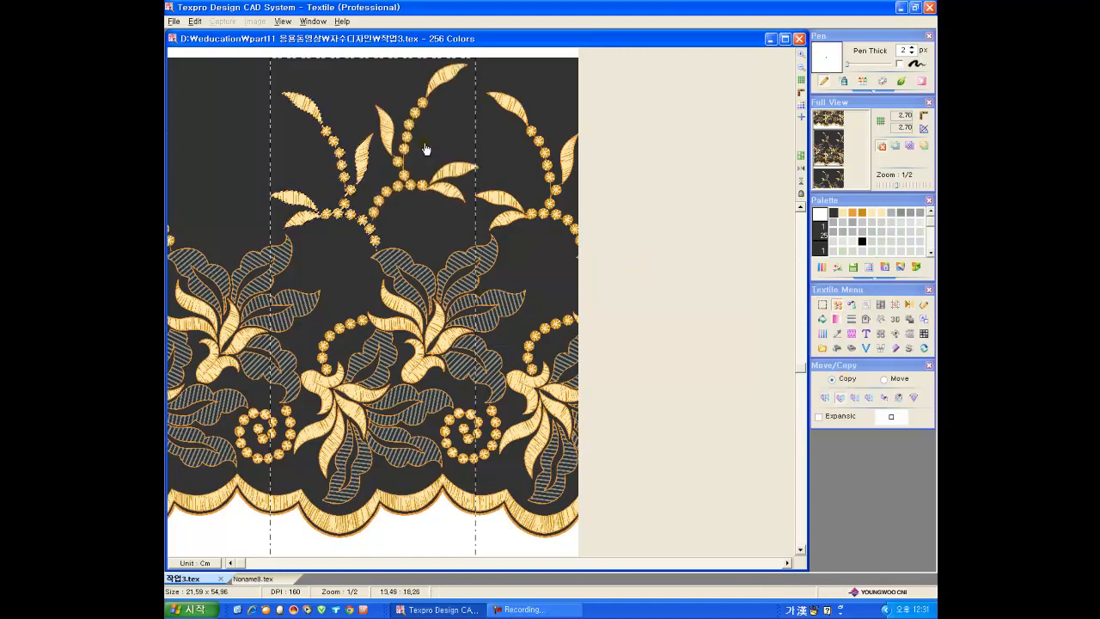
left_click(427, 146)
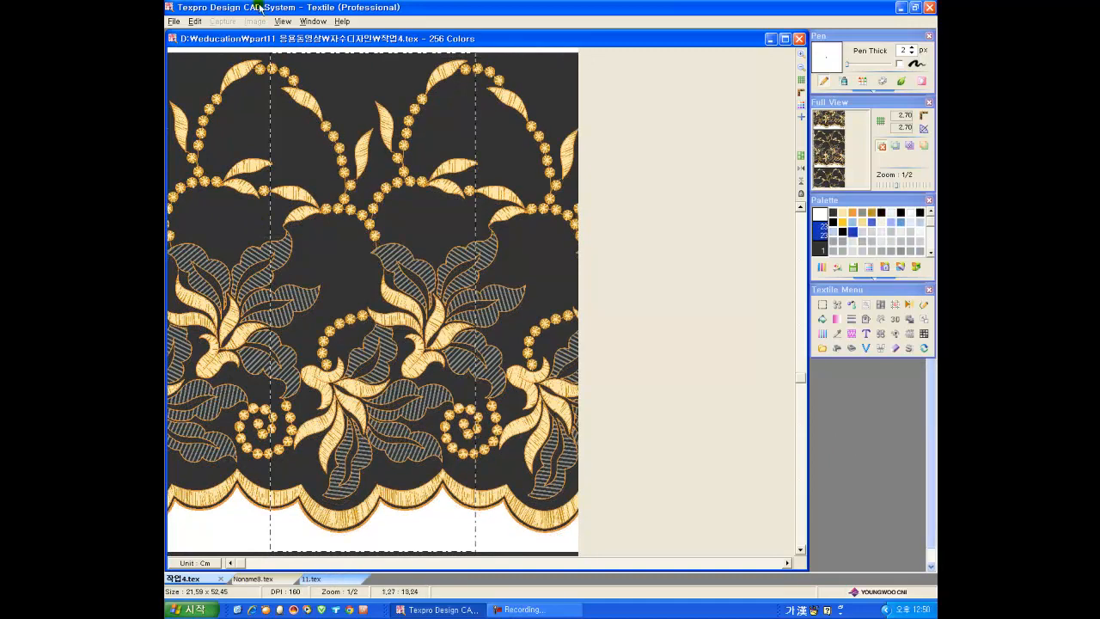
Step: Load the motif library in 작업4.tex and place the 0.68 × 0.71 starburst motif on the white area below the border
left_click(282, 22)
mouse_move(303, 138)
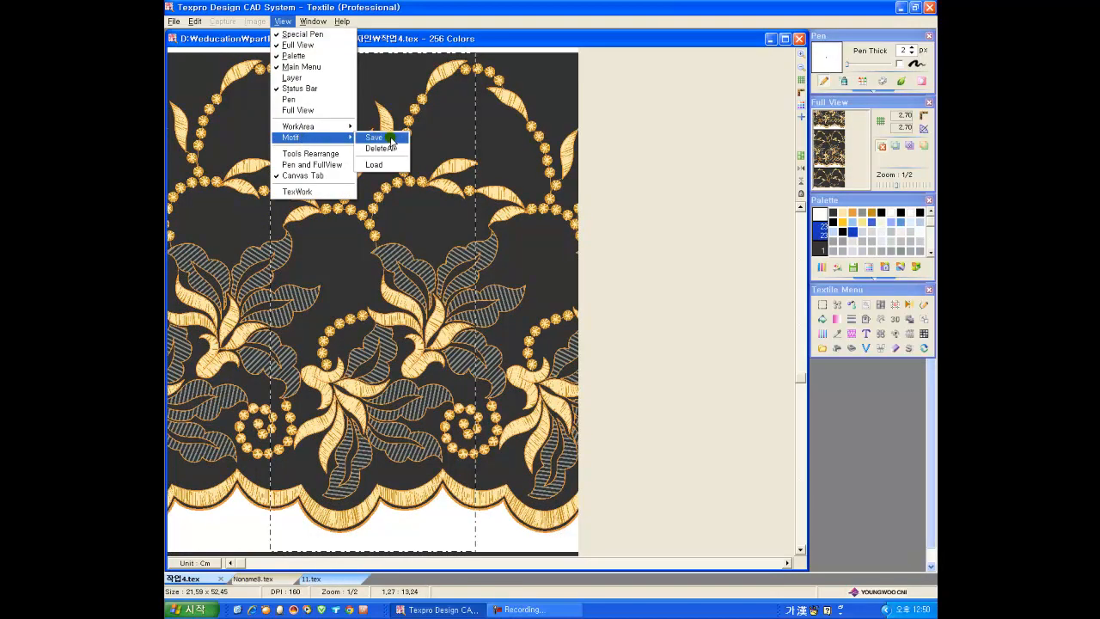
left_click(376, 165)
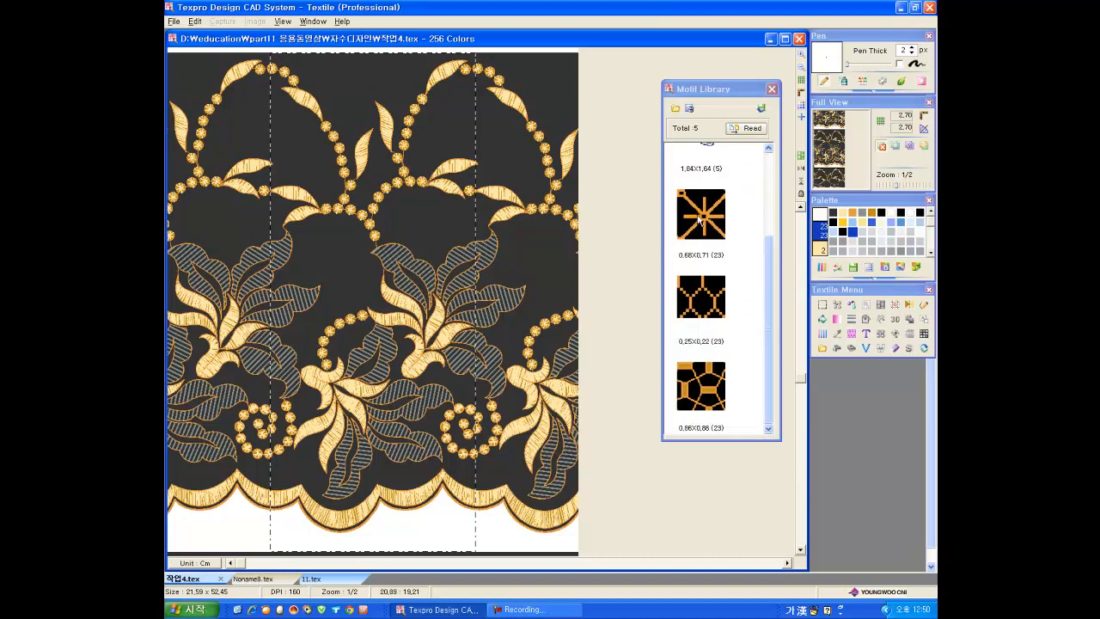
left_click_drag(700, 217, 410, 537)
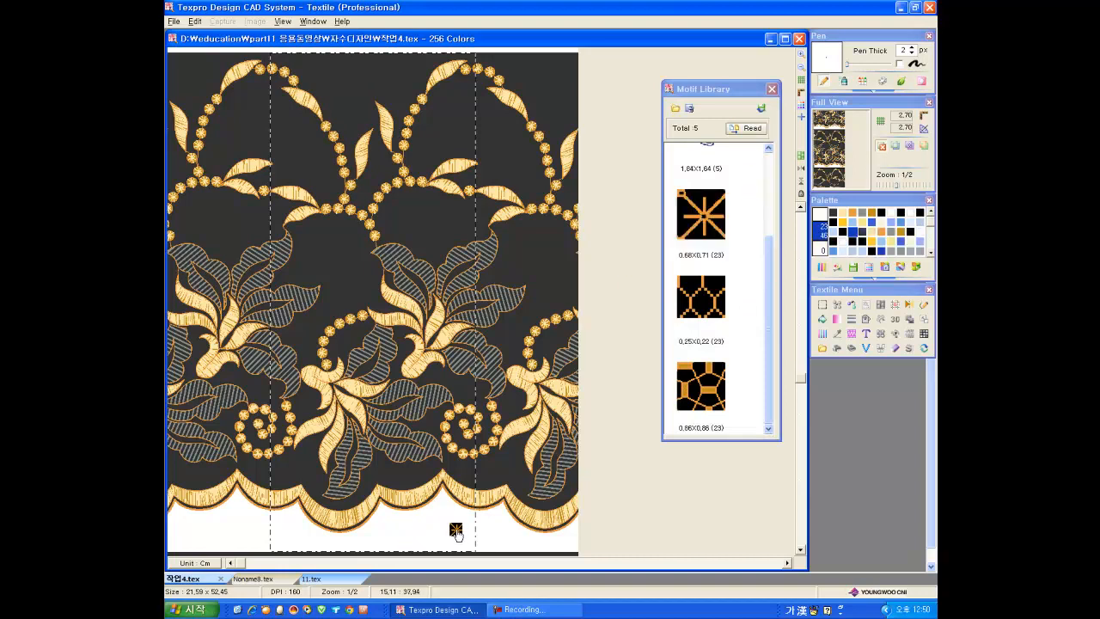
left_click(460, 534)
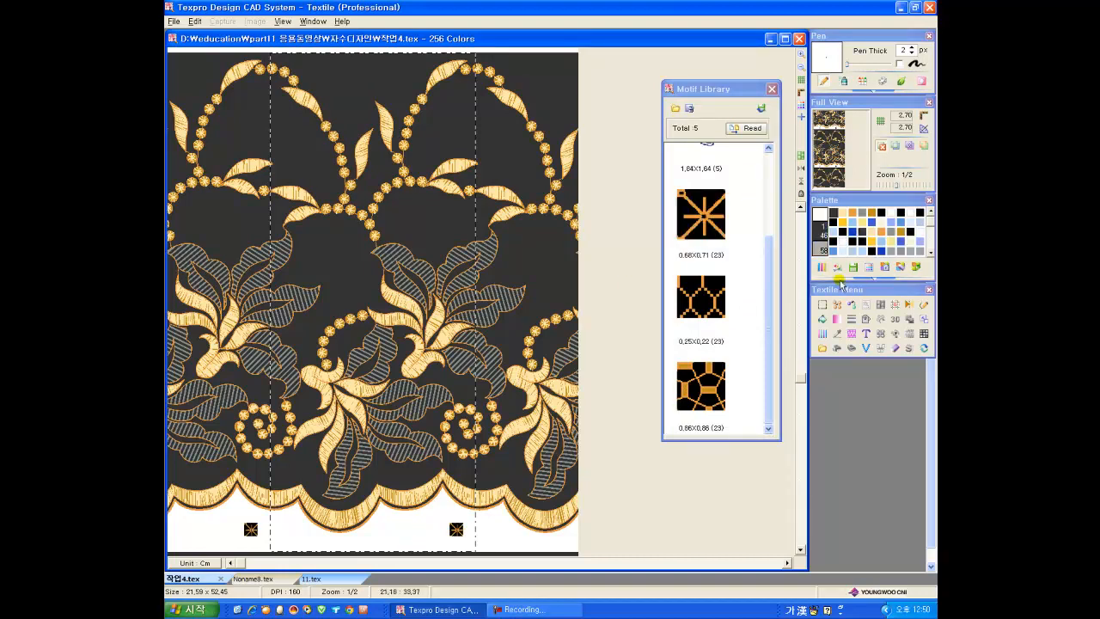
Step: Use the starburst motif as a fill pattern and fill the dark ground along the scalloped border
left_click(820, 322)
left_click(903, 396)
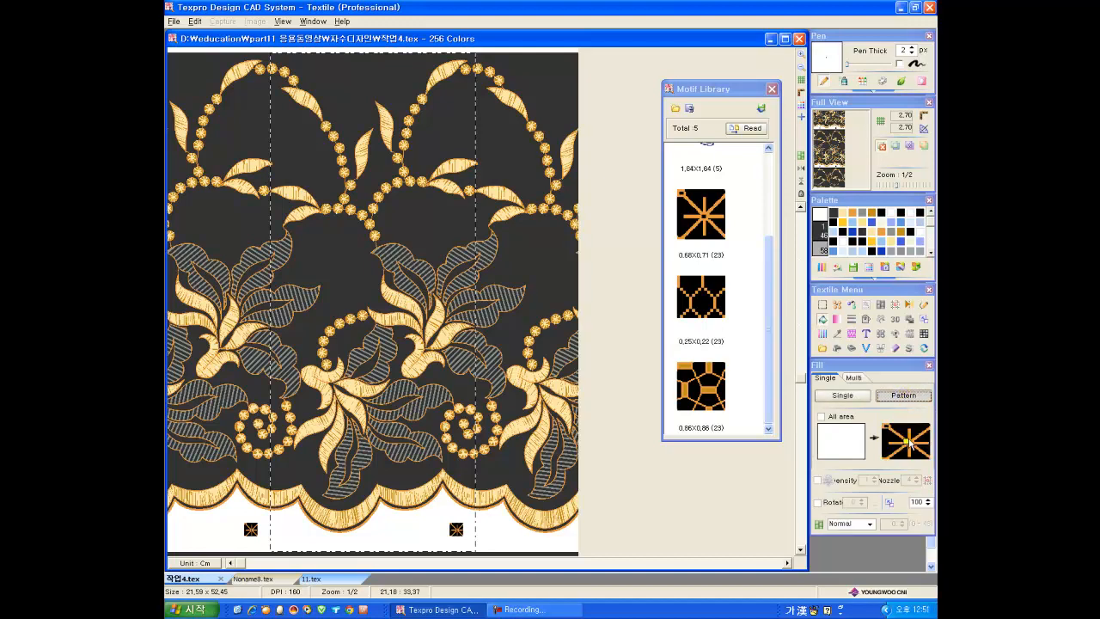
left_click(284, 478)
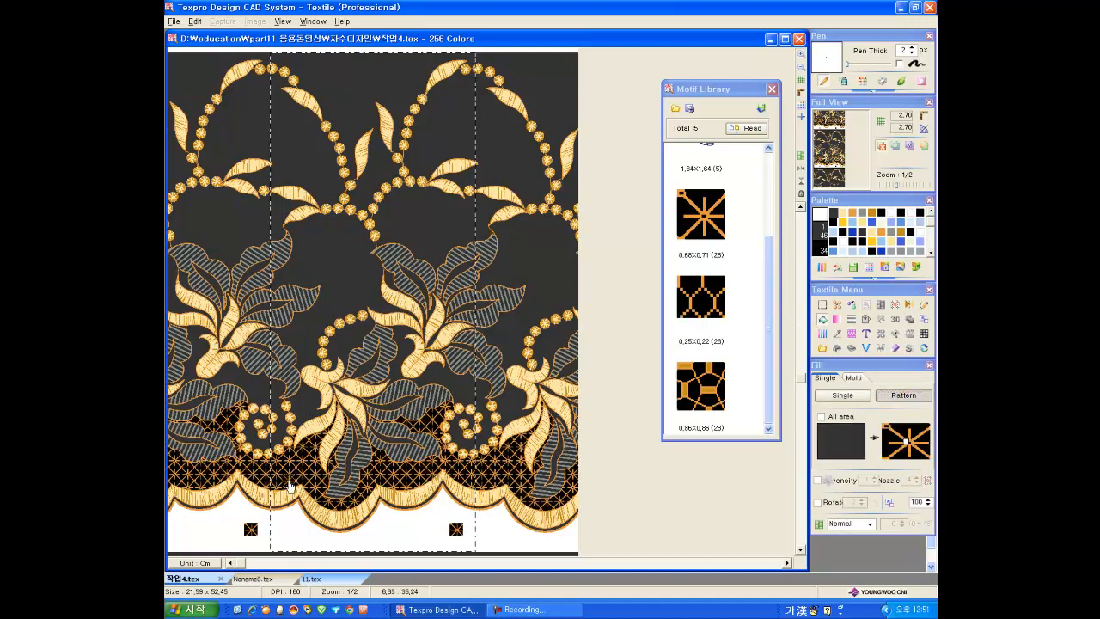
Step: Place the 0.86 × 0.86 and 0.25 × 0.22 mesh motifs and fill the remaining dark ground and leaf centres with their patterns
left_click(711, 385)
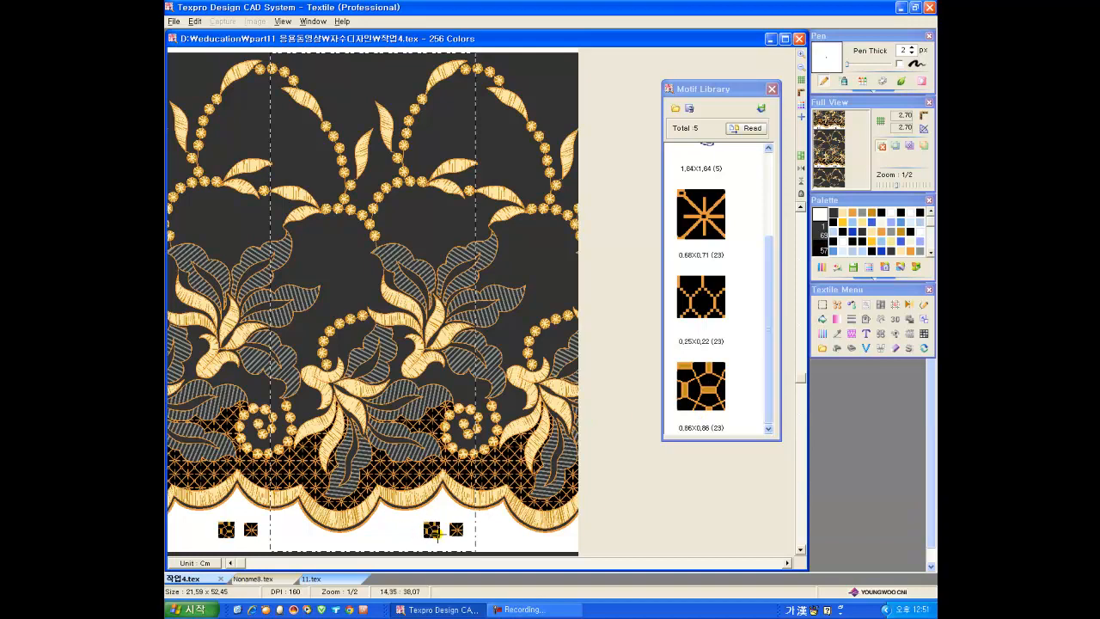
left_click(334, 262)
left_click(464, 125)
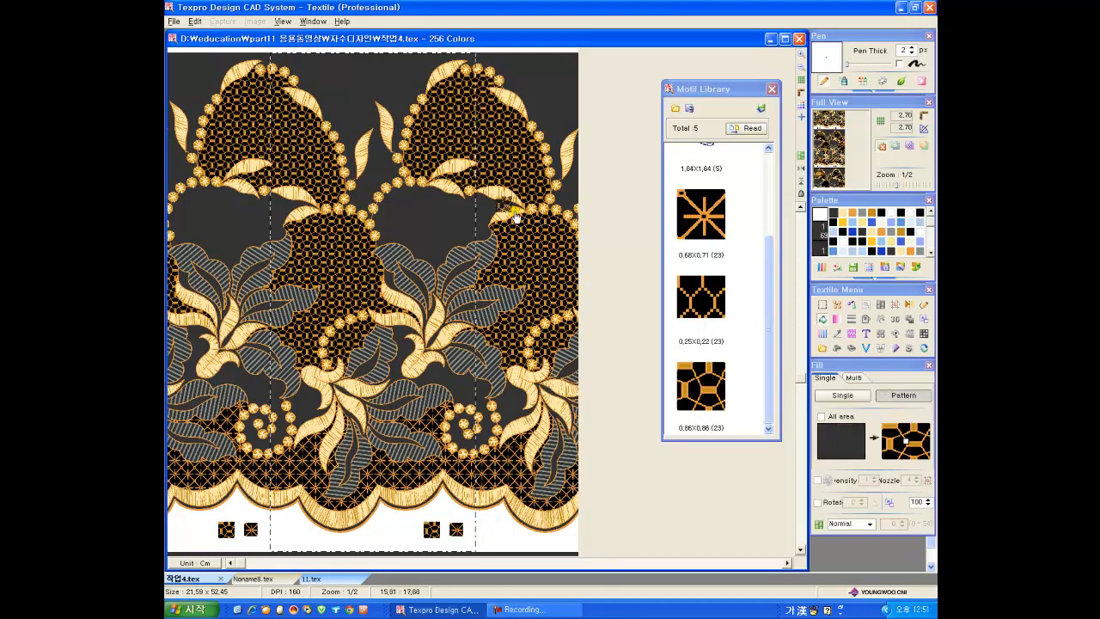
left_click(712, 295)
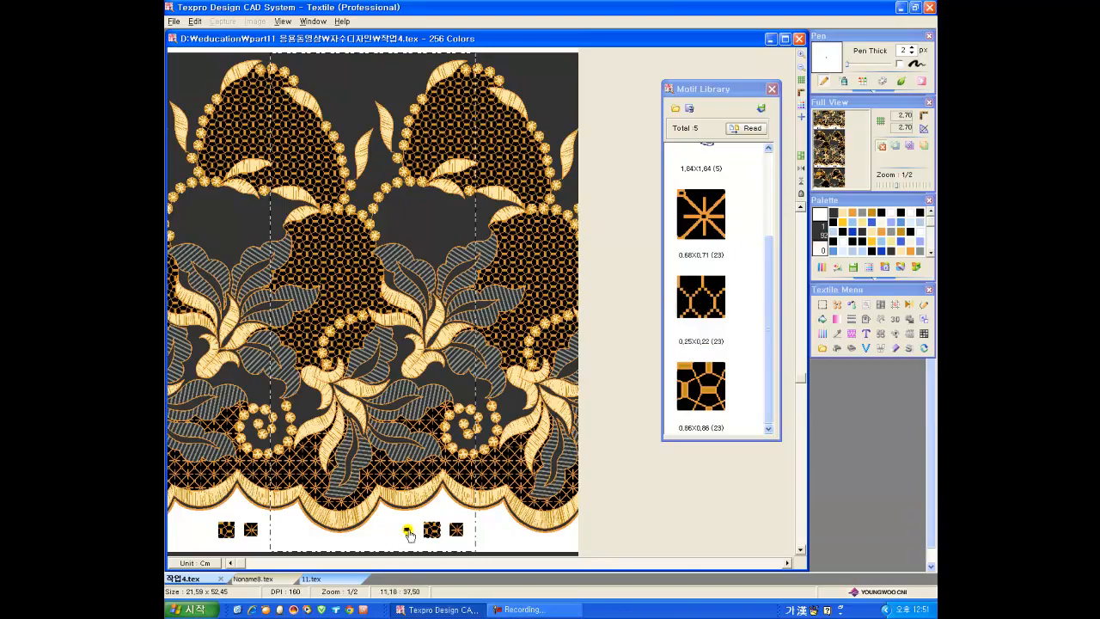
left_click(380, 216)
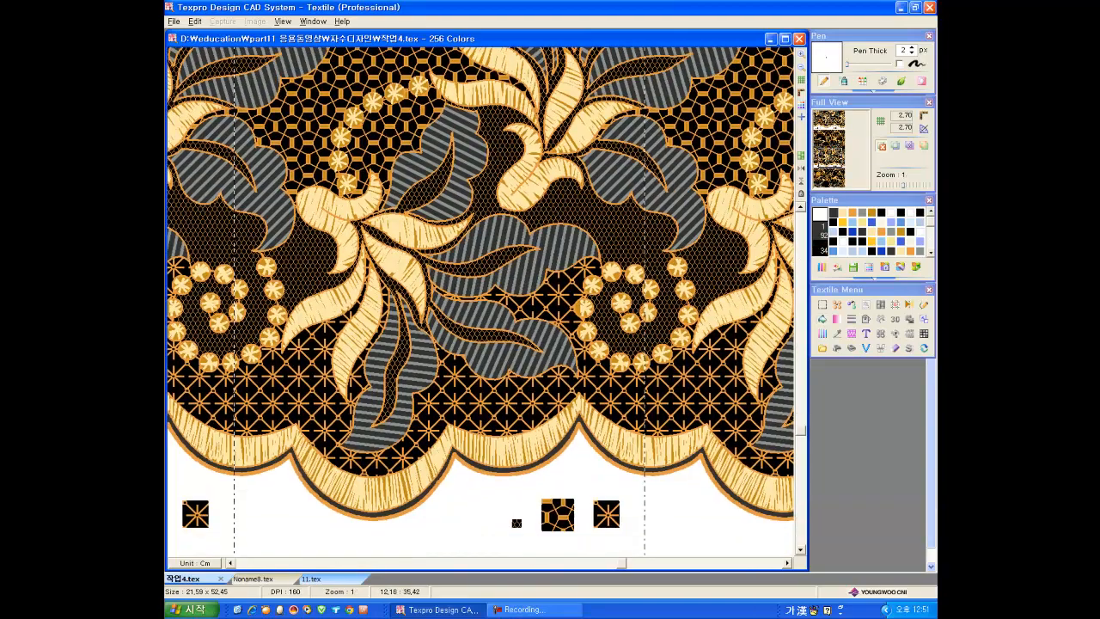
Step: View the filled lace design as a whole in a normal Auto Repeat
left_click_drag(468, 160, 496, 494)
left_click_drag(497, 494, 495, 526)
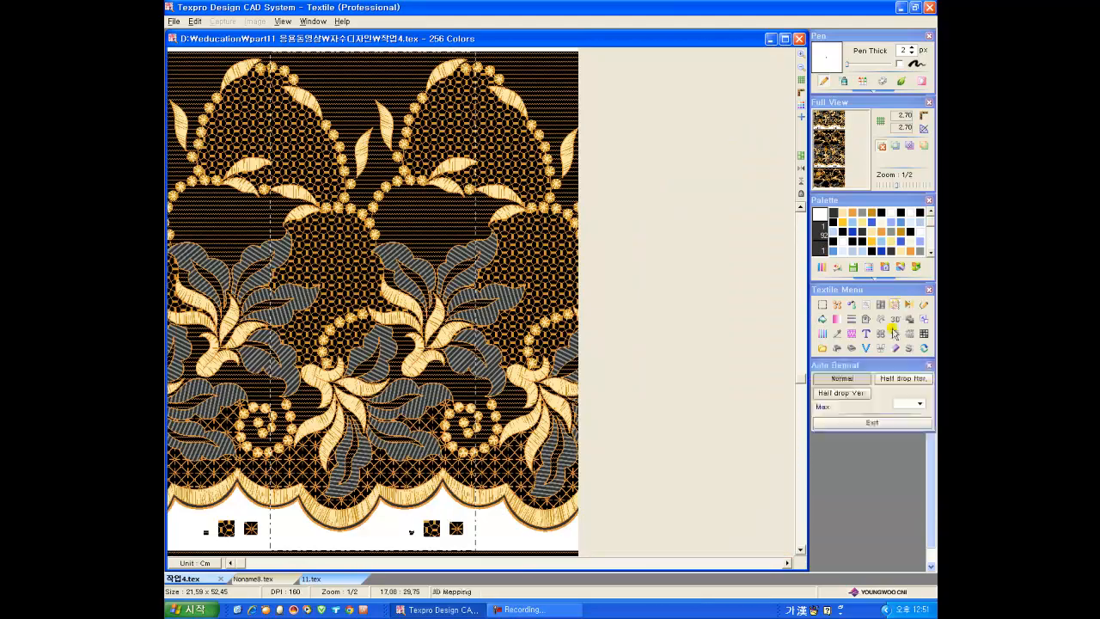
left_click(895, 307)
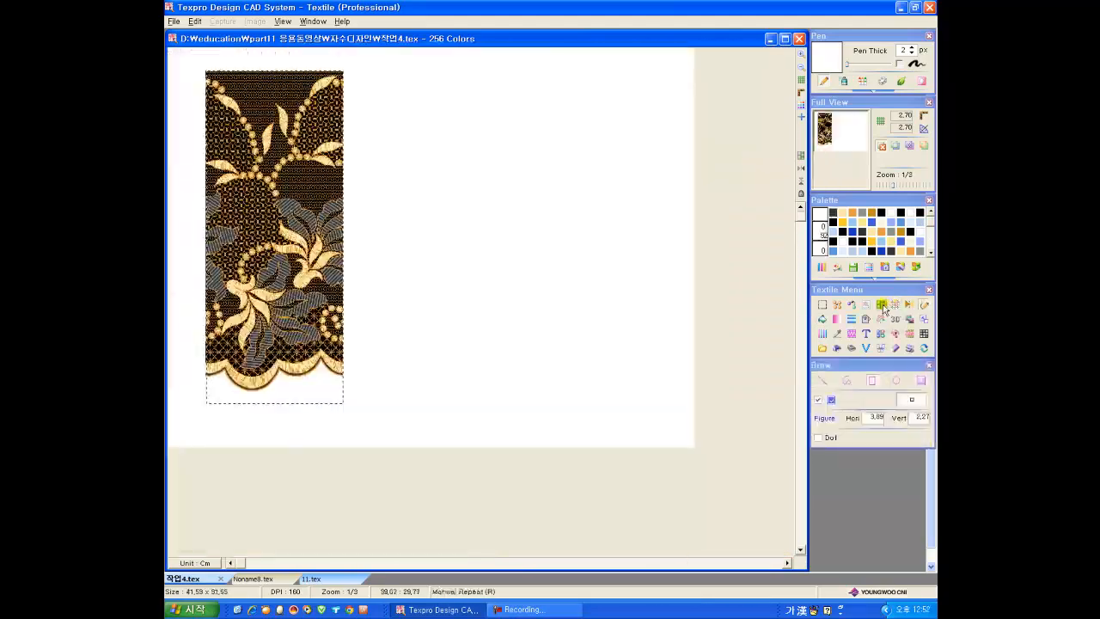
left_click(881, 307)
left_click(666, 392)
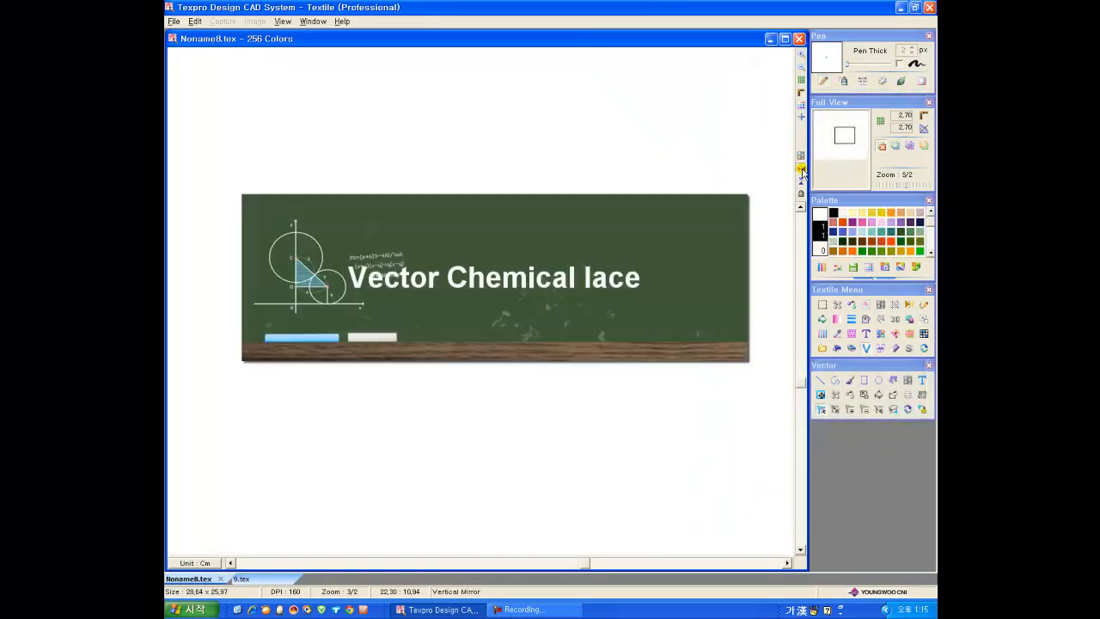
Step: Turn on Vertical Mirror and draw an inner and an outer curved petal outline, 2 thick, symmetric about the axis
left_click(802, 170)
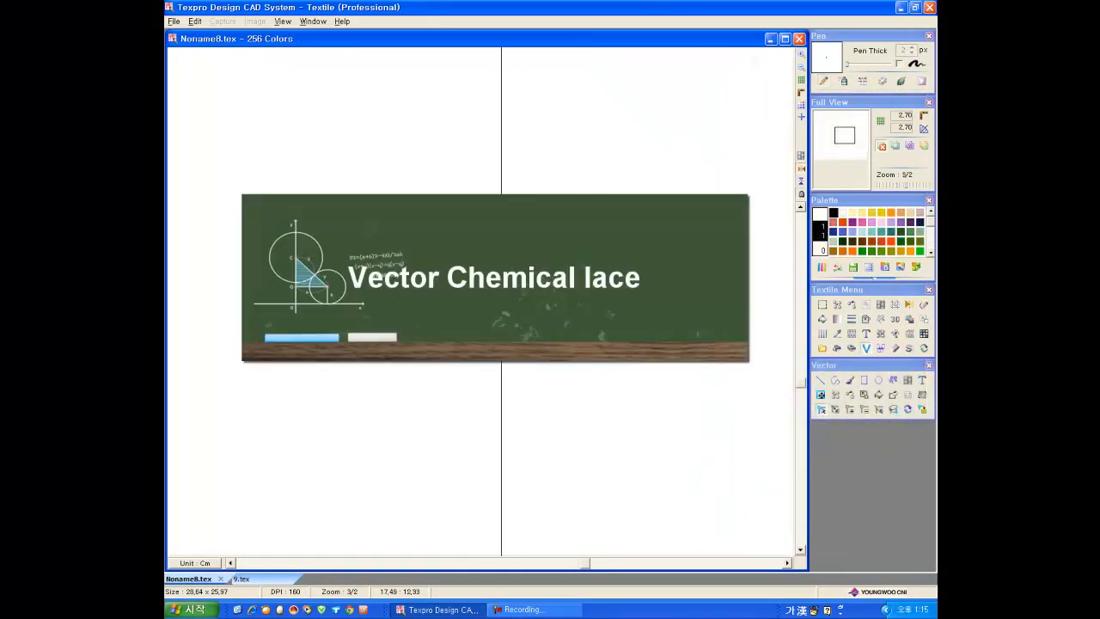
left_click(835, 379)
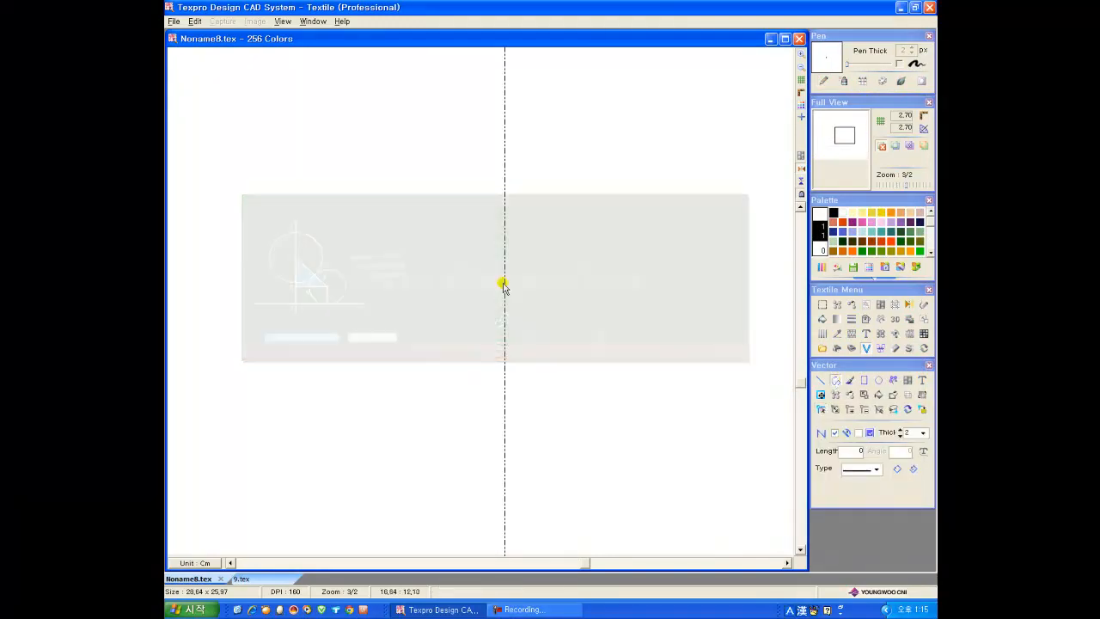
left_click(504, 249)
left_click_drag(519, 287, 520, 303)
left_click_drag(514, 327, 505, 352)
right_click(505, 351)
left_click(504, 243)
left_click_drag(524, 293, 524, 306)
left_click(516, 326)
right_click(516, 327)
Step: Convert the outer petal outline to a corner zigzag with size 2 and about 65 segments
left_click(821, 396)
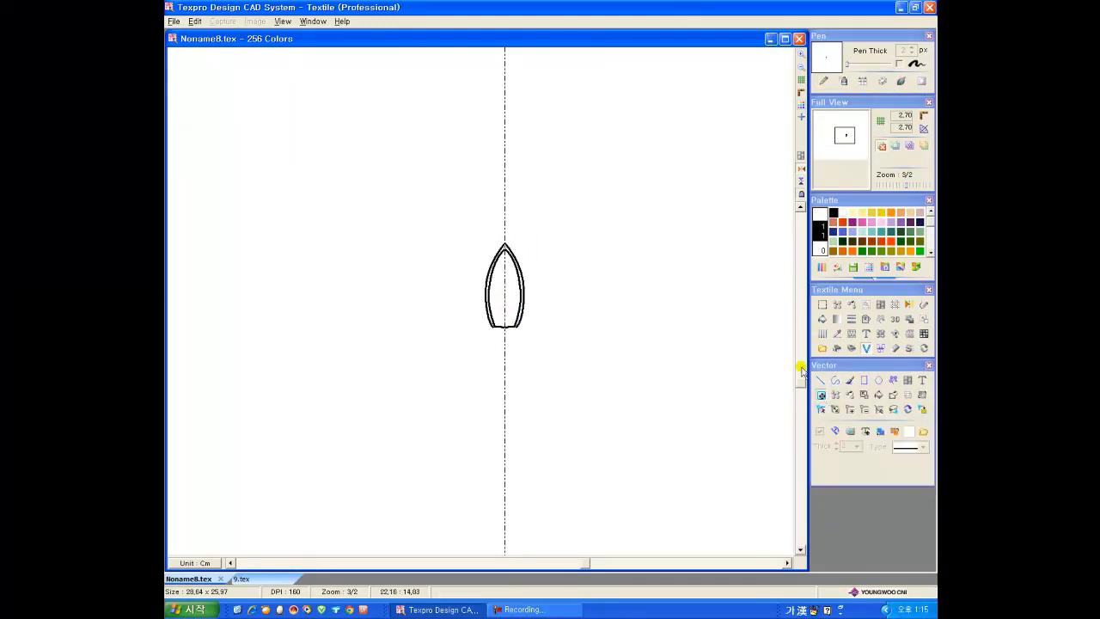
left_click(509, 249)
left_click(925, 447)
left_click(900, 510)
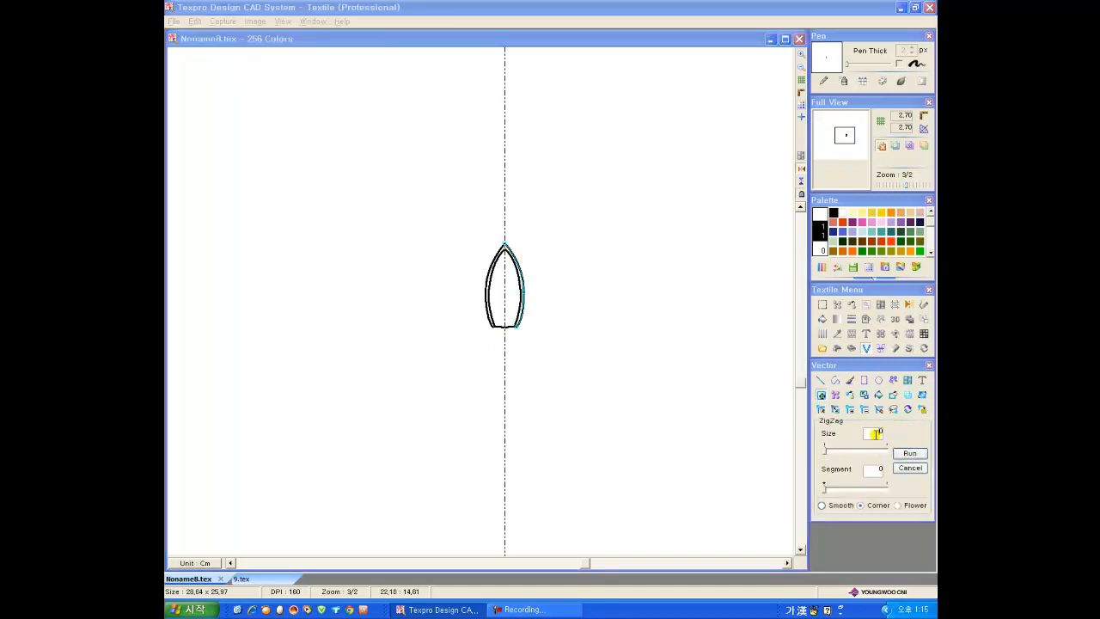
left_click_drag(831, 490, 839, 490)
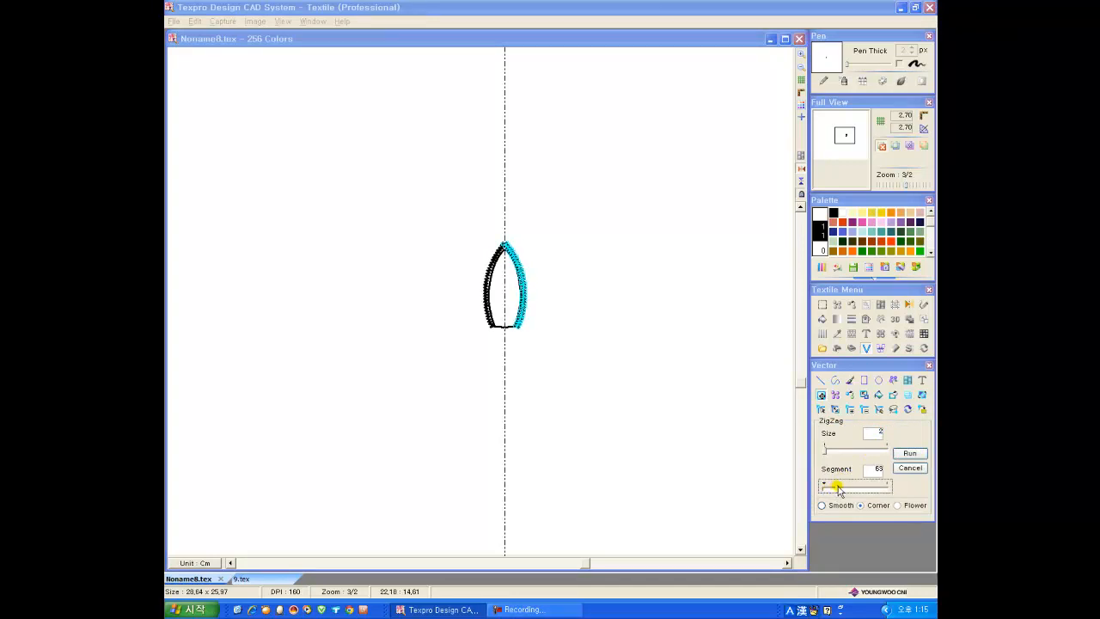
left_click(910, 452)
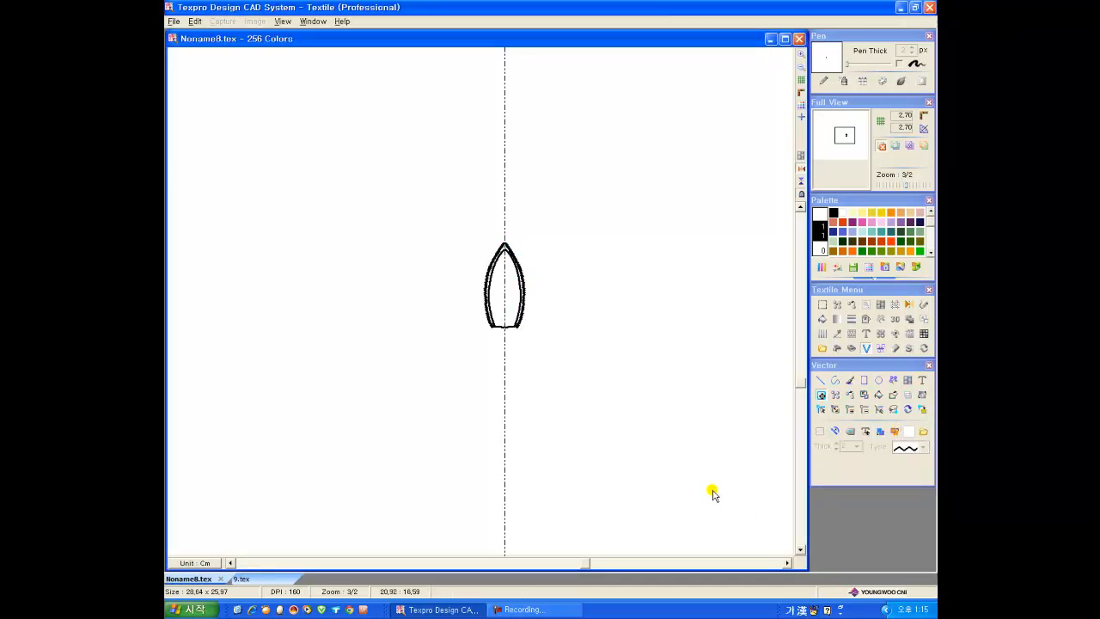
Step: Turn off the mirror and draw a 2 thick straight line down the petal's centre from tip to base
left_click(801, 169)
left_click(497, 340)
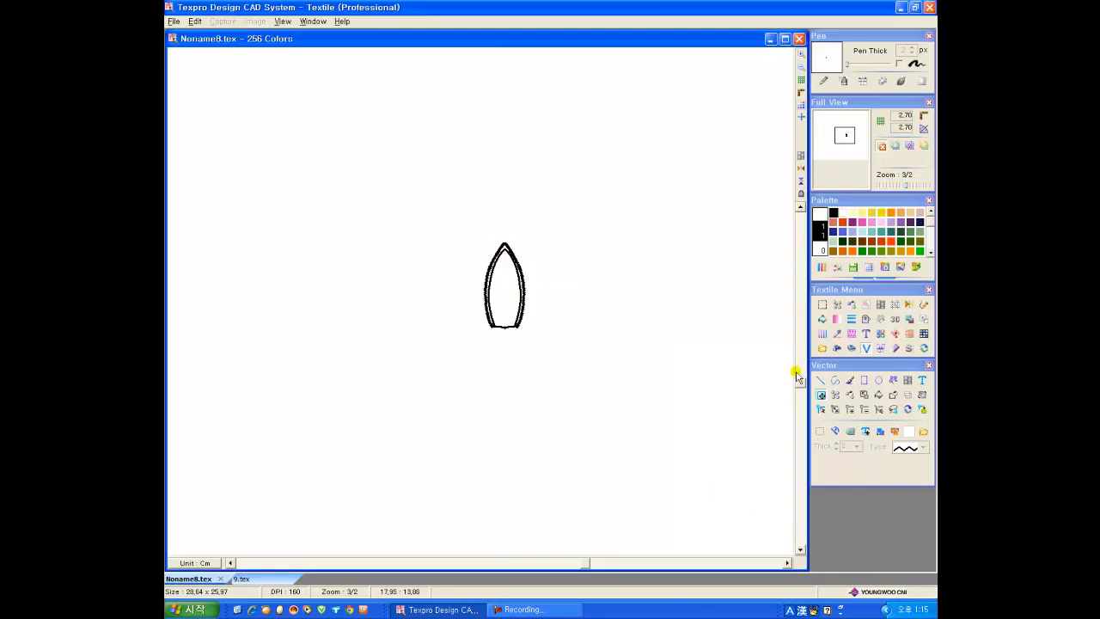
left_click(821, 380)
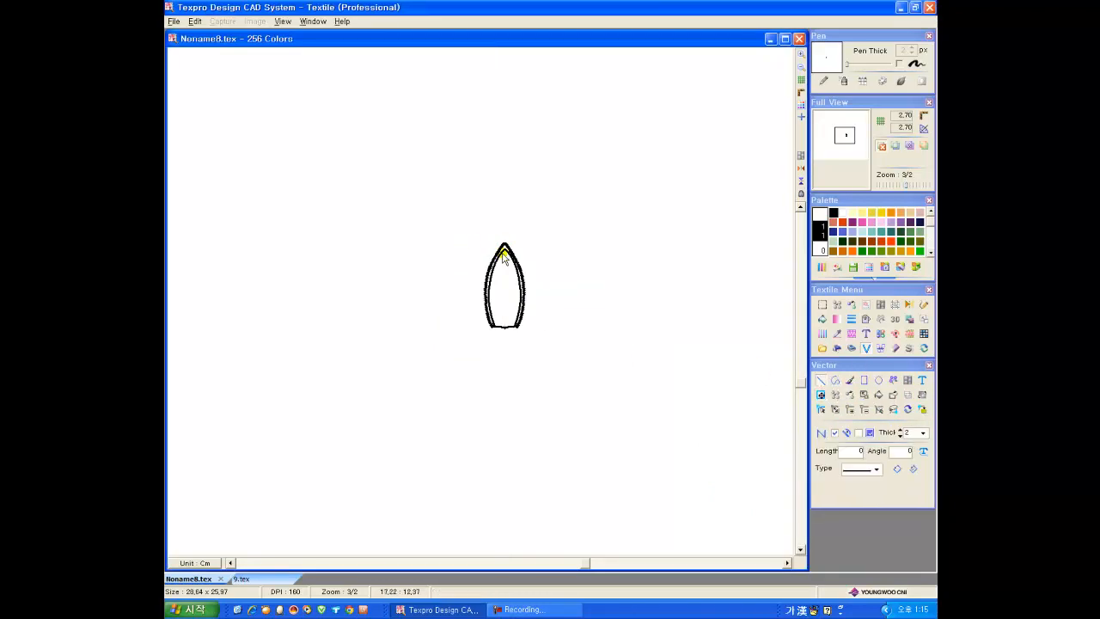
left_click_drag(505, 251, 507, 329)
Step: Convert the petal's centre line to a corner zigzag of size 10 so its stitches fill the petal
left_click(819, 395)
left_click(504, 301)
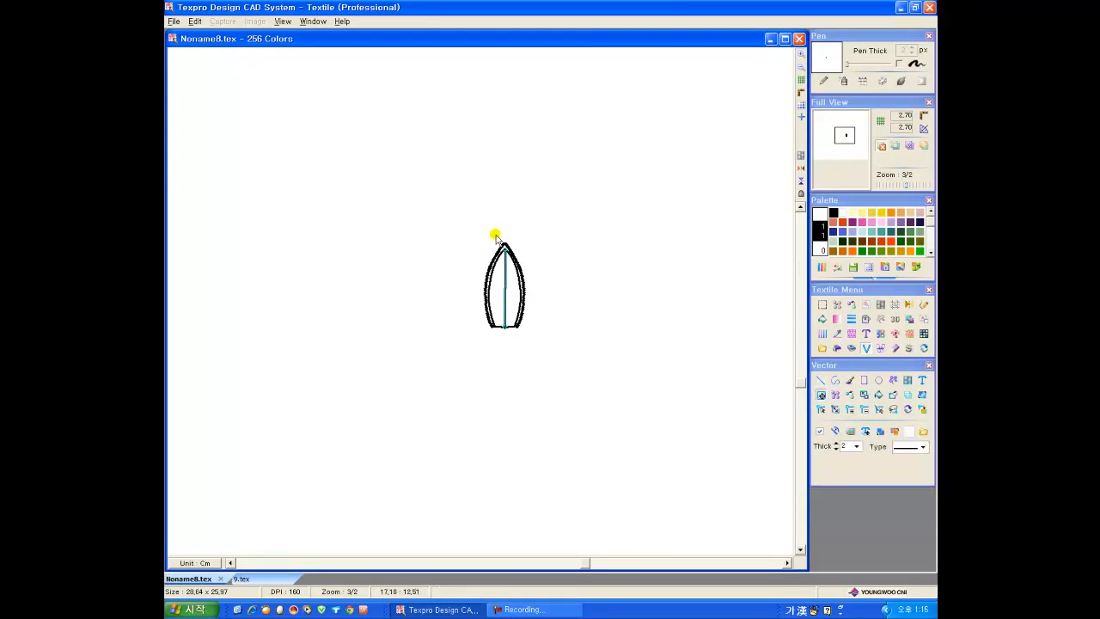
left_click(920, 449)
left_click(902, 498)
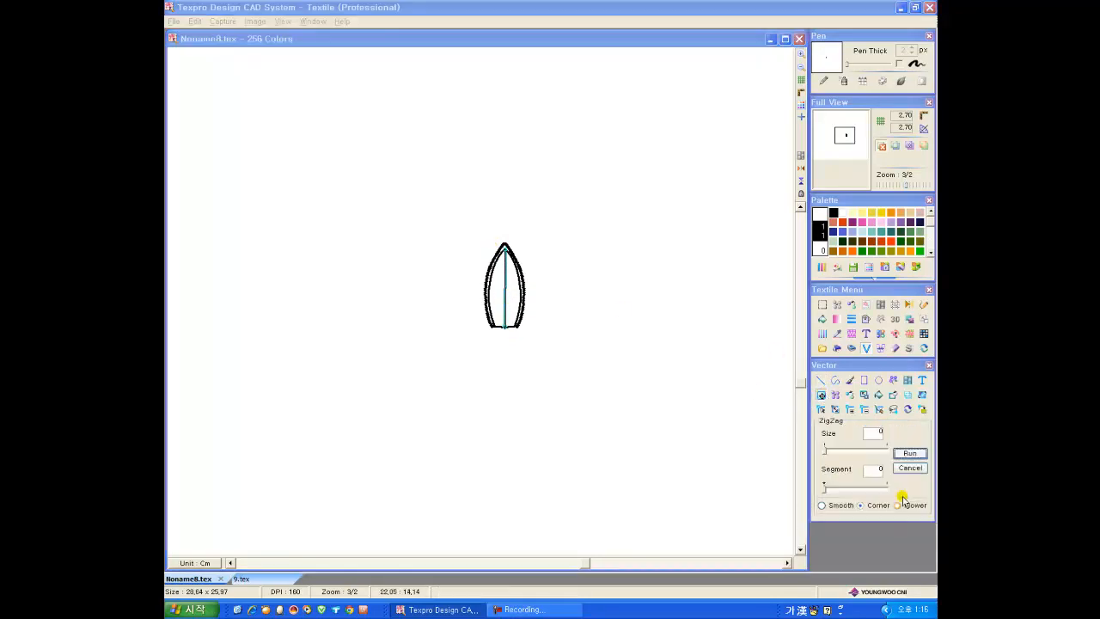
double_click(880, 432)
type("10")
left_click_drag(823, 489, 834, 489)
left_click(909, 453)
scroll(492, 234, "up", 2)
left_click(705, 373)
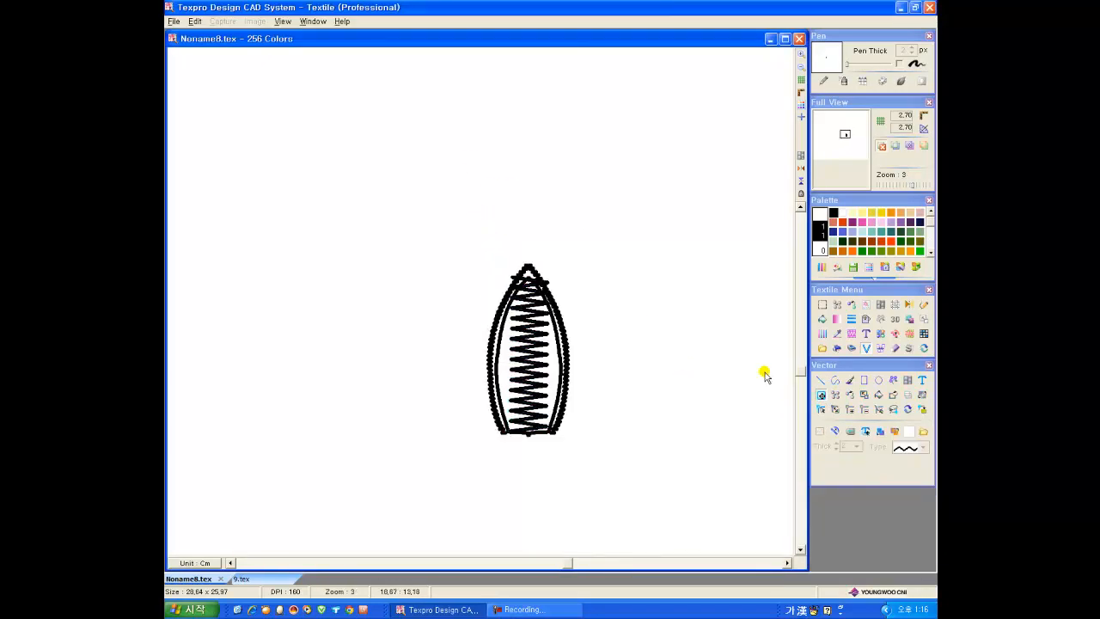
Step: Reshape the centre zigzag's end points to follow the petal's inner outline, wider in the middle and narrower at the tip
left_click(893, 409)
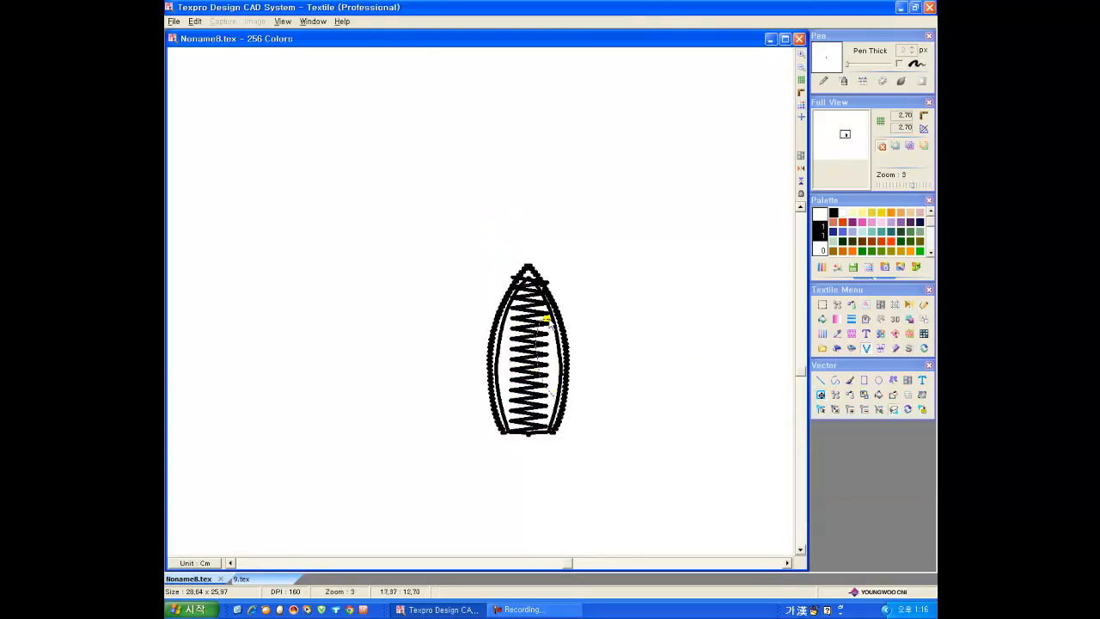
left_click(551, 390)
left_click_drag(549, 361, 501, 353)
left_click_drag(511, 400, 504, 402)
left_click_drag(546, 406, 554, 407)
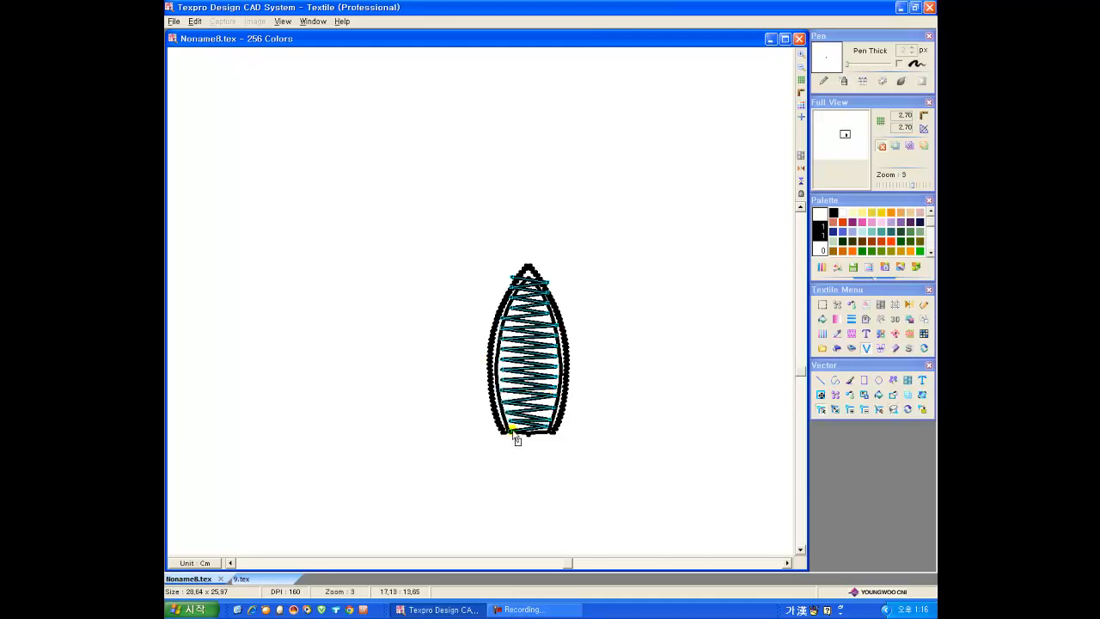
left_click_drag(512, 287, 516, 292)
left_click_drag(548, 281, 537, 288)
left_click(553, 265)
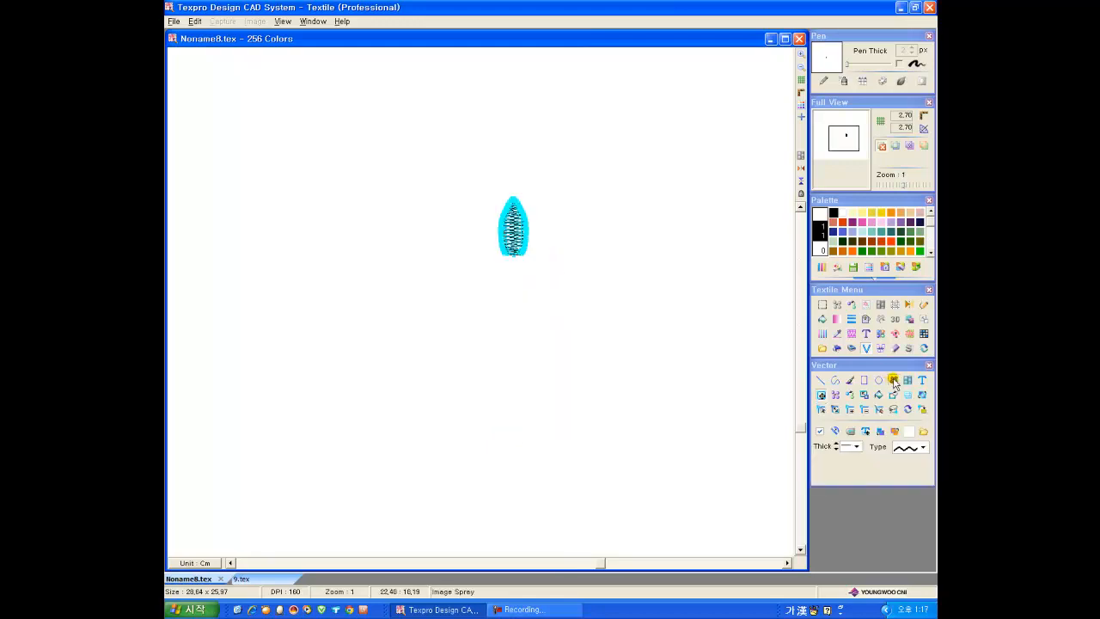
Step: Spray the stitched petal around a circle to build an eight-petal flower with a ringed centre
left_click(893, 379)
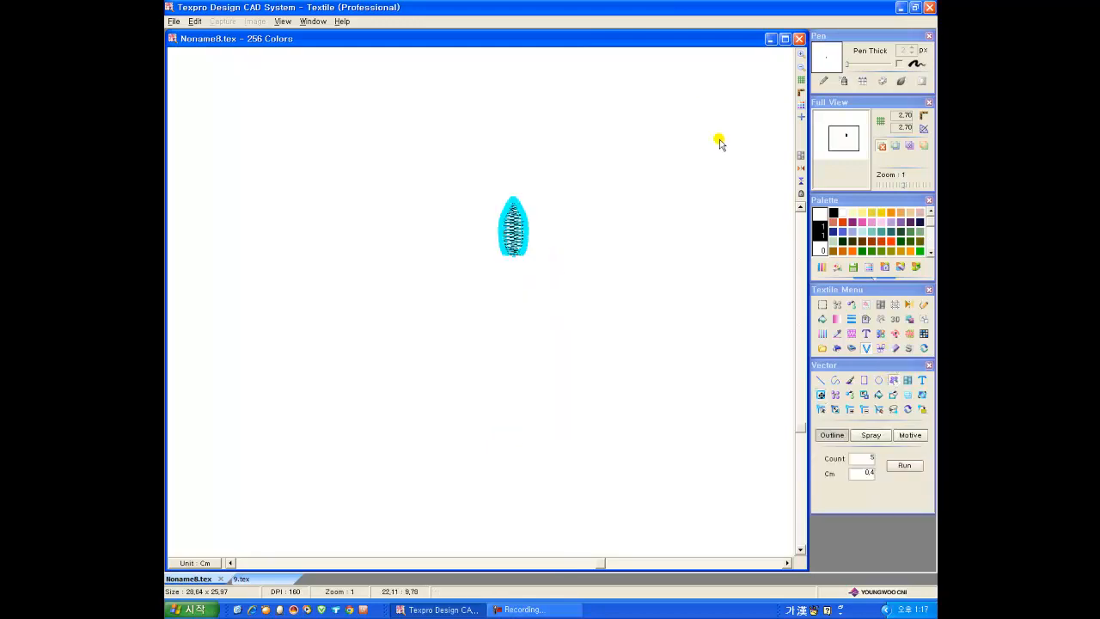
left_click(873, 436)
left_click(868, 488)
left_click_drag(399, 370, 413, 402)
left_click_drag(604, 400, 617, 435)
left_click_drag(677, 204, 695, 241)
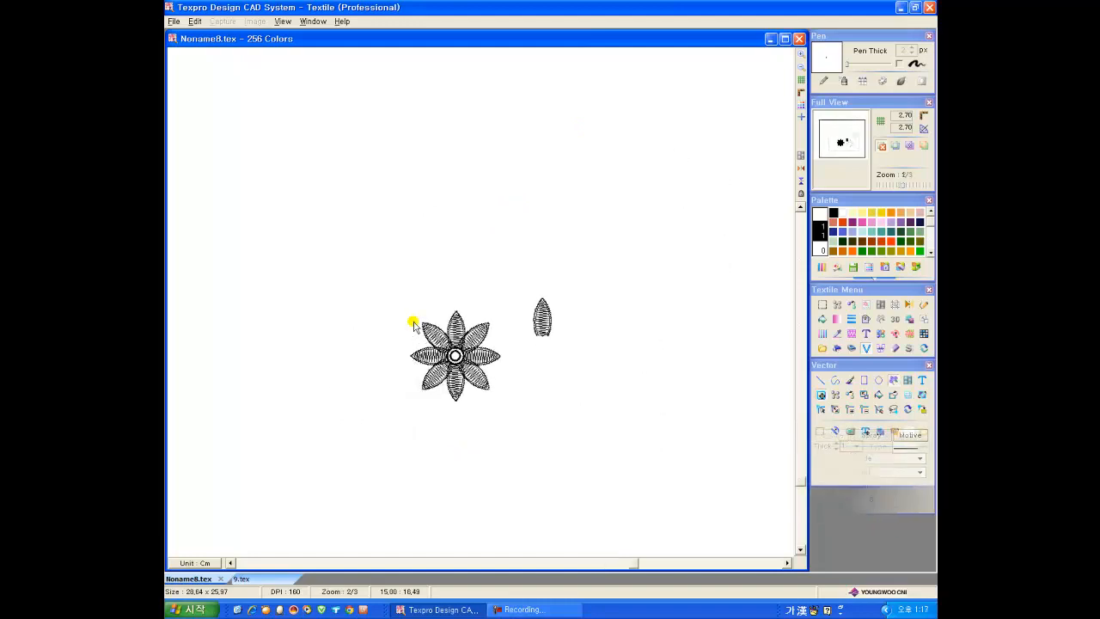
Step: Move the eight-petal flower and the single petal lower, and set a Vertical Mirror axis through the flower's centre
left_click_drag(371, 271, 498, 431)
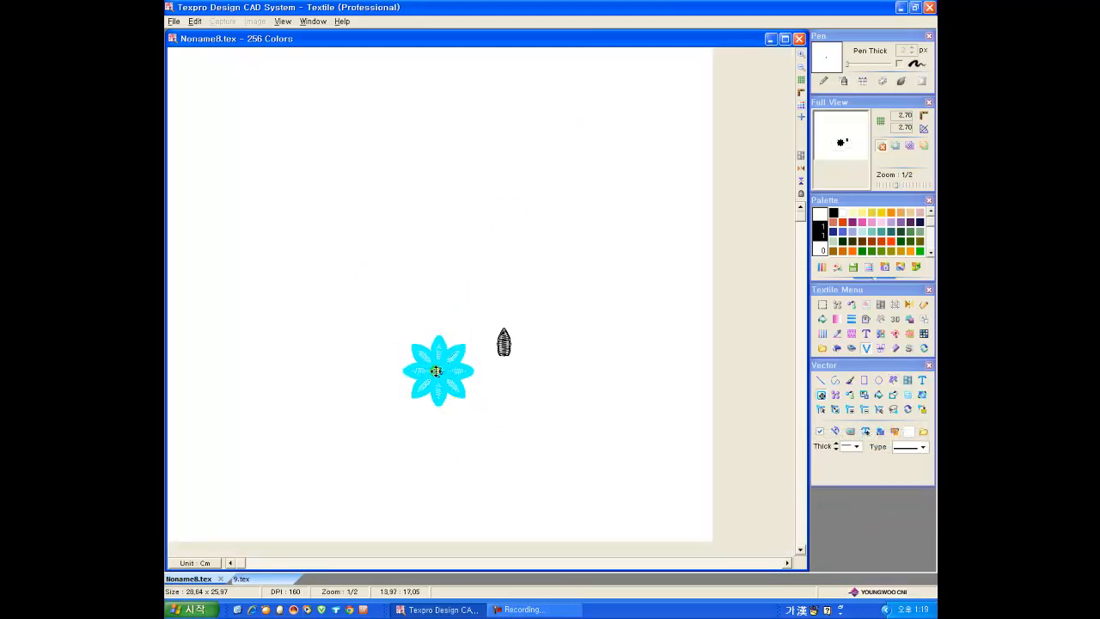
left_click_drag(437, 368, 450, 430)
left_click_drag(503, 343, 526, 367)
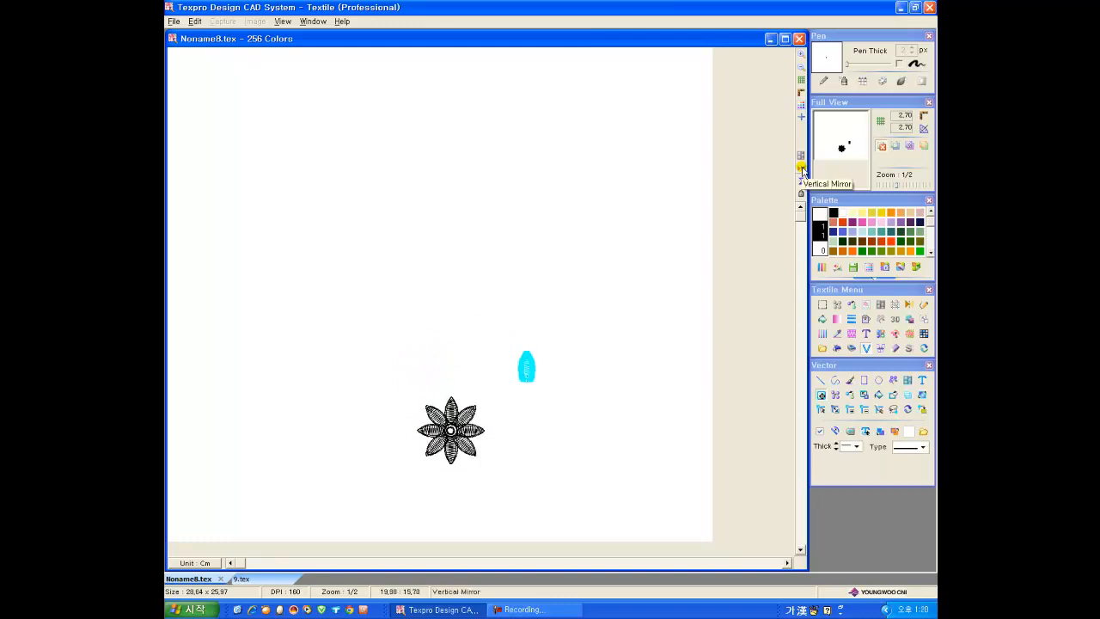
left_click(800, 169)
left_click(450, 269)
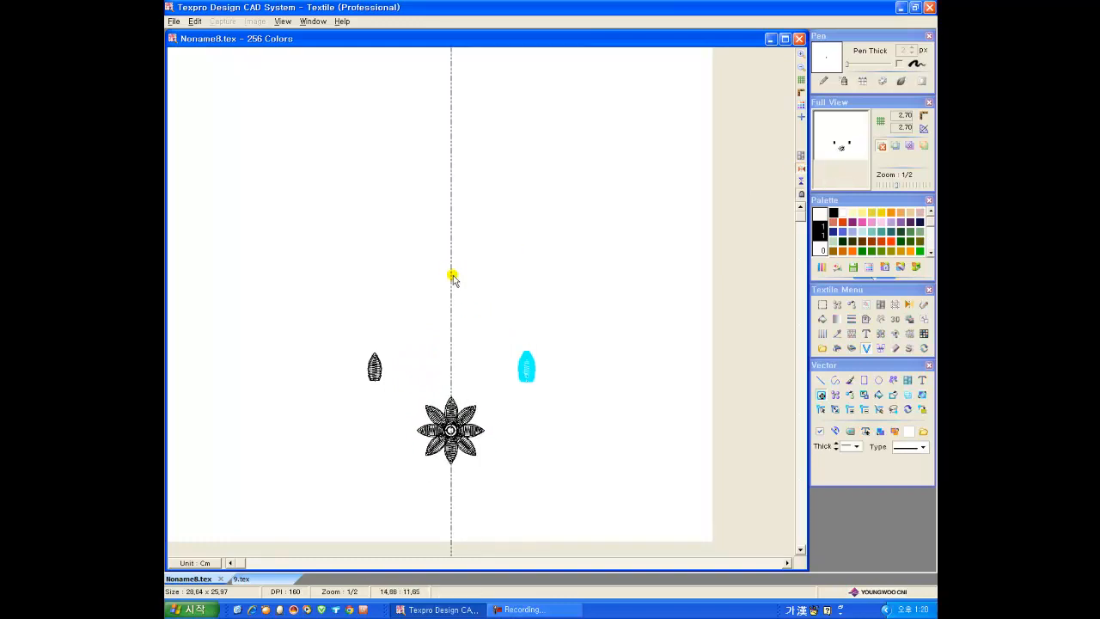
Step: Spray the single petal with the Circle method, position Right and count 6, to create a mirrored flower above it
scroll(465, 458, "up", 1)
left_click(892, 381)
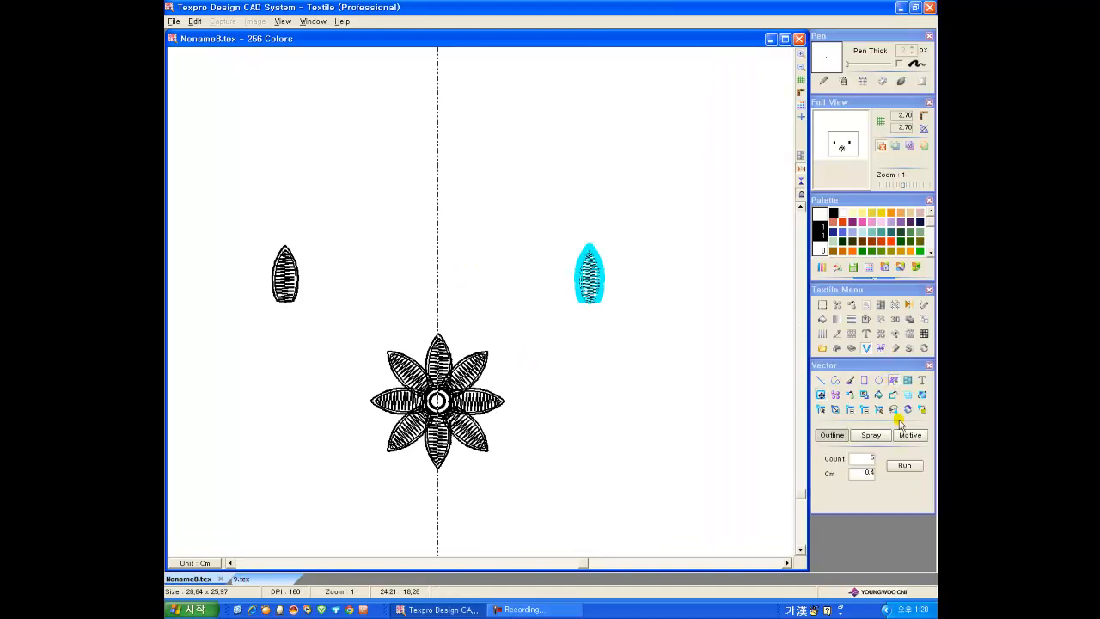
left_click(871, 436)
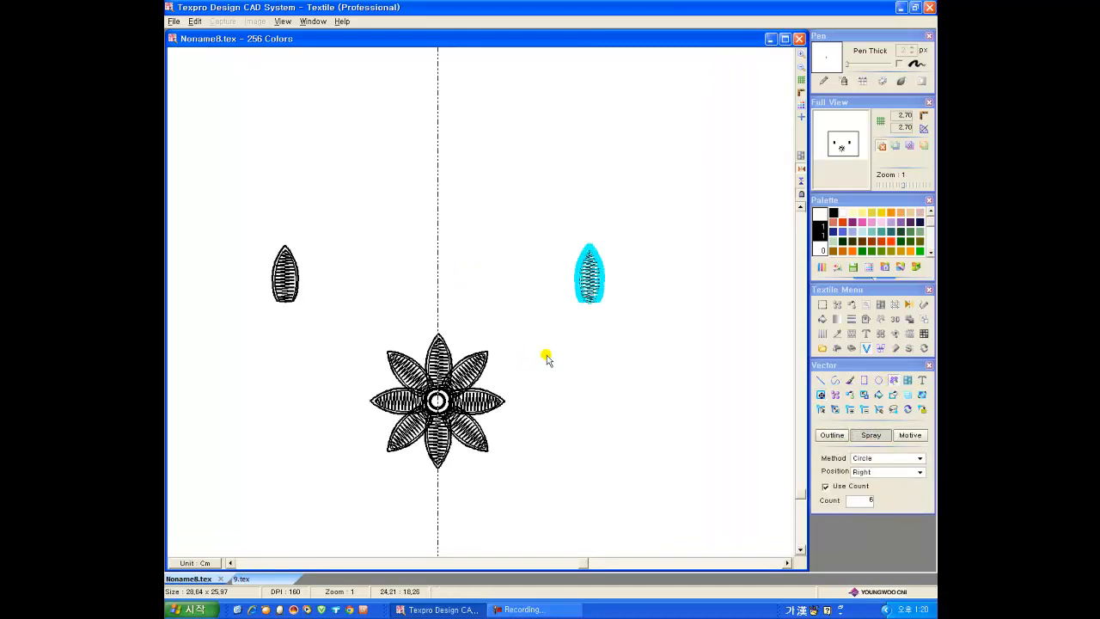
scroll(459, 485, "down", 1)
left_click_drag(594, 249, 607, 274)
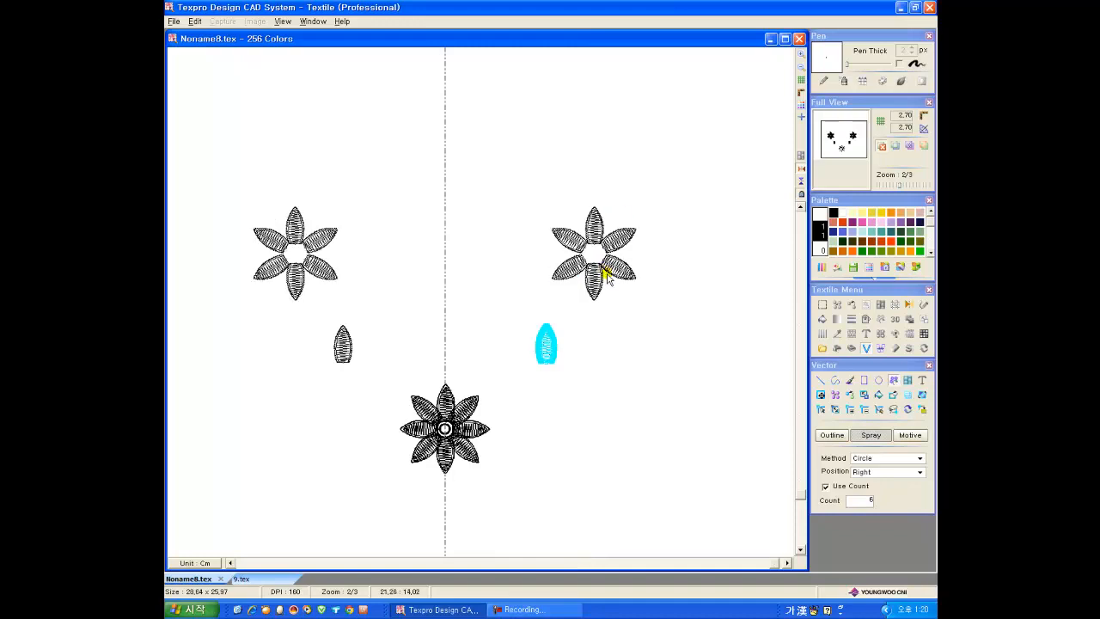
Step: Select the six-petal flower, scale it down slightly and rotate it a little clockwise or counterclockwise about its centre
left_click_drag(534, 182, 622, 301)
left_click(865, 396)
scroll(540, 167, "up", 1)
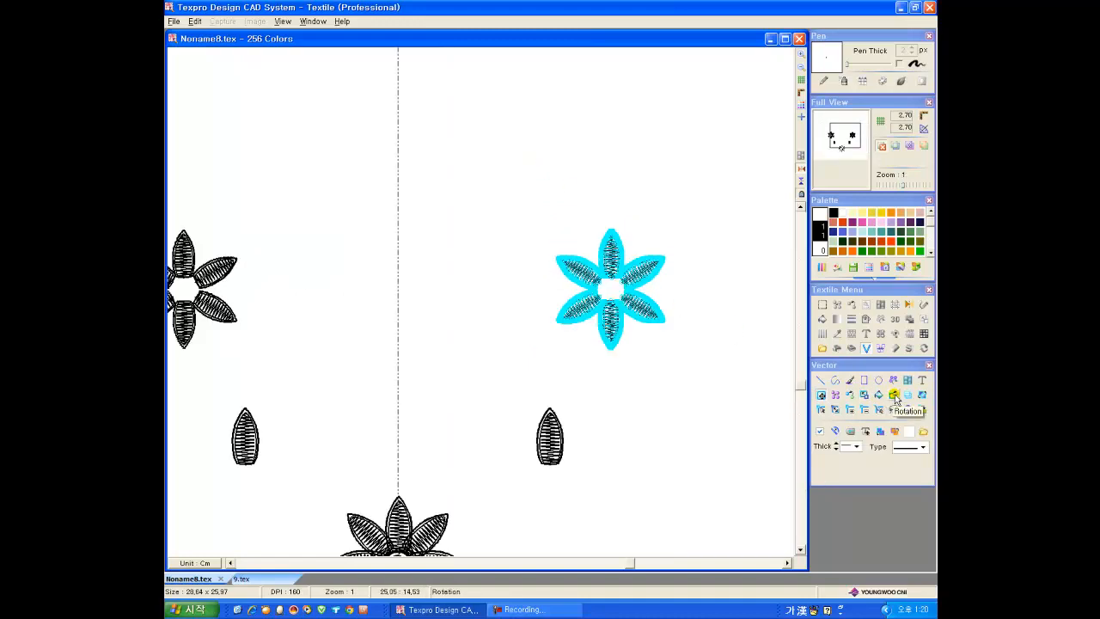
left_click(897, 398)
left_click_drag(666, 231, 642, 284)
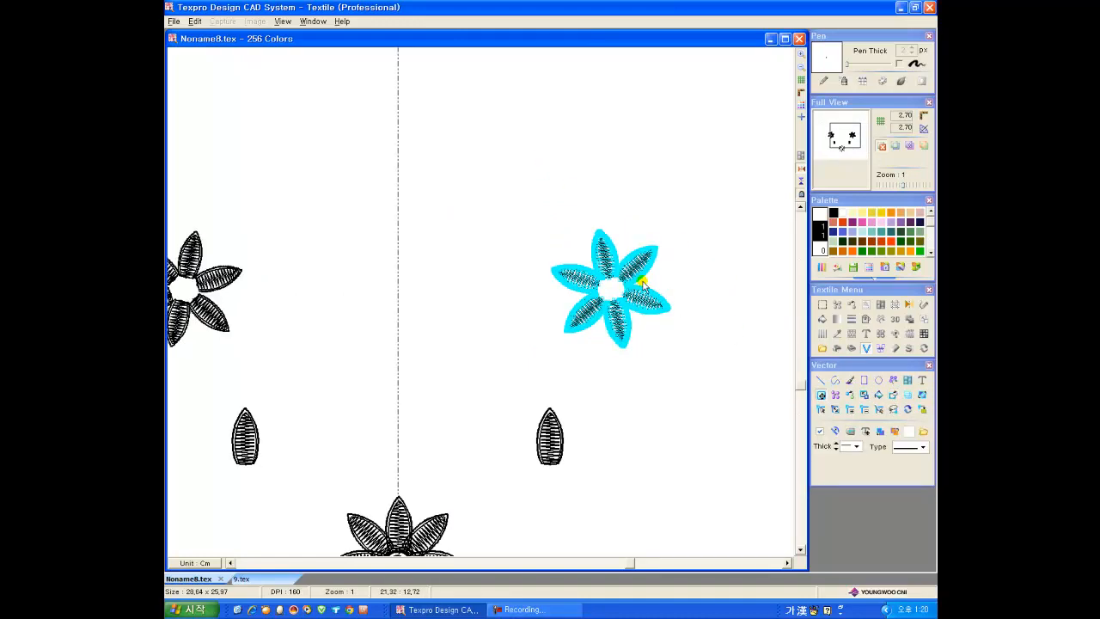
Step: Delete the upper-right petal and rearrange the remaining five into an even flower with a dotted round centre
left_click(657, 271)
left_click(635, 245)
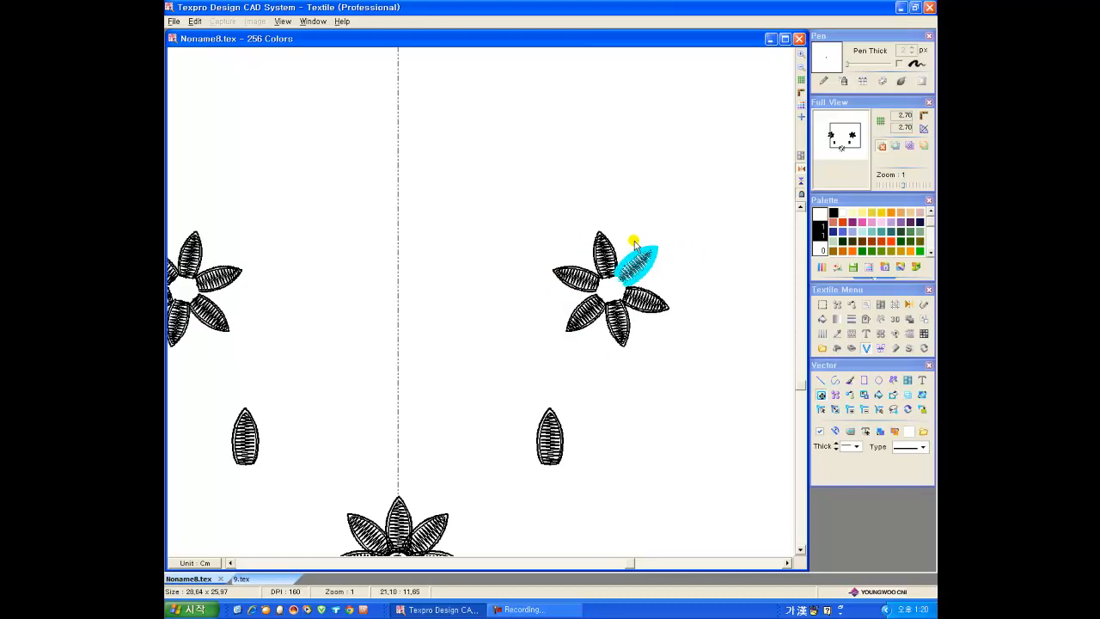
key("Delete")
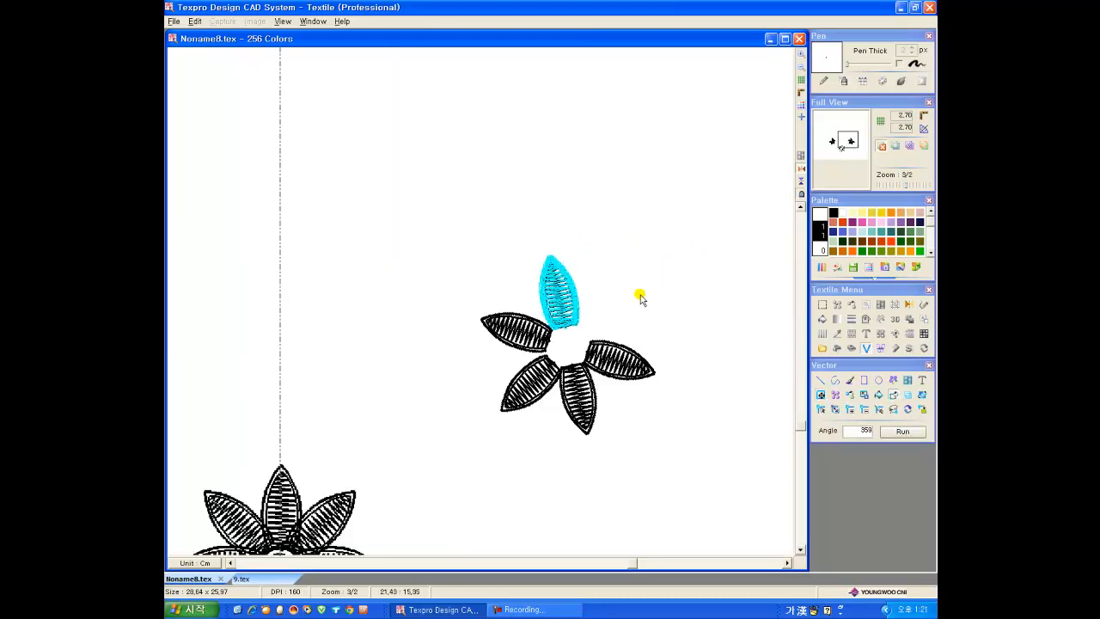
left_click_drag(639, 297, 651, 321)
mouse_move(567, 317)
left_mouse_down()
mouse_move(630, 340)
mouse_move(580, 365)
left_mouse_up()
left_click(574, 346)
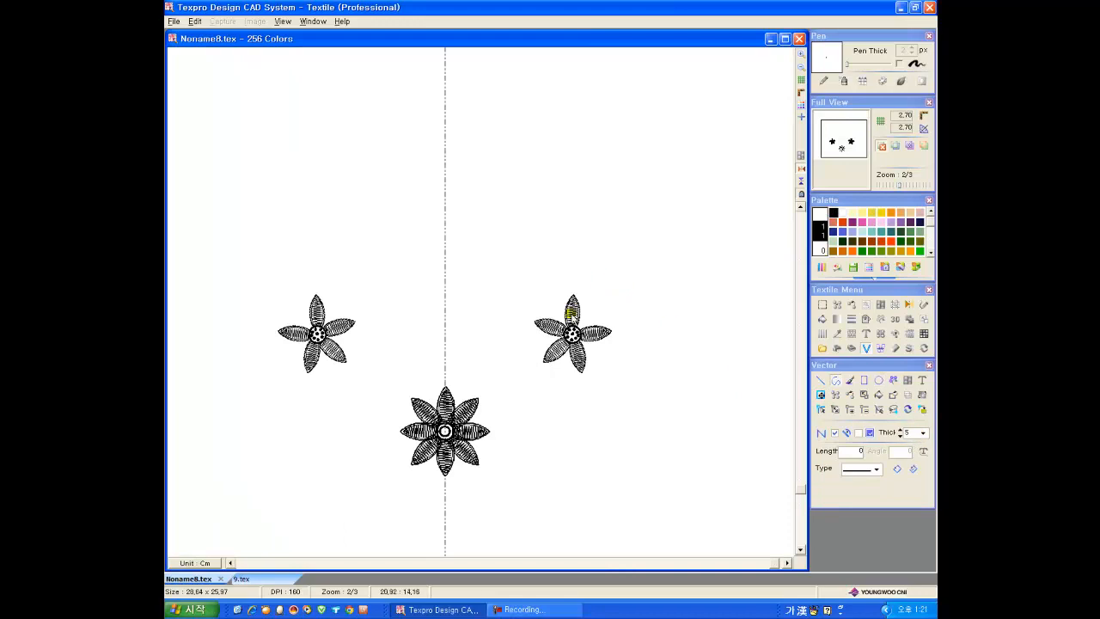
Step: Draw a curved stem from the five-petal flower's centre with a small veined leaf at its end, 5 thick
left_click_drag(578, 328, 699, 352)
left_click_drag(614, 339, 605, 357)
left_click_drag(652, 324, 668, 297)
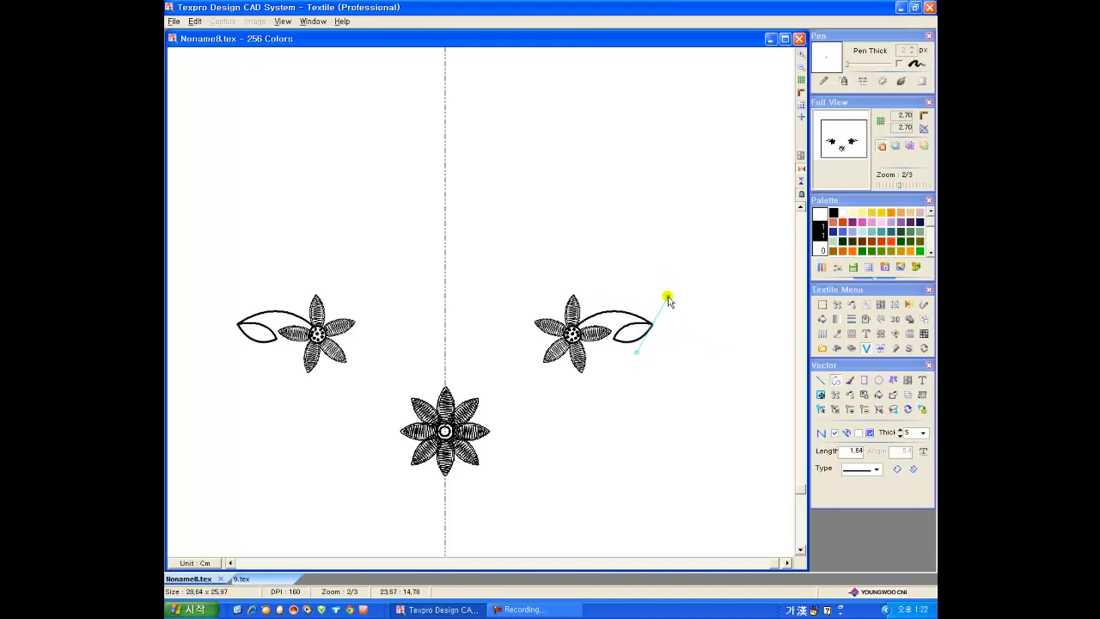
right_click(576, 351)
Step: Copy and rotate the five-petal flower with its stem and leaf, arranging the copies as a V-shaped garland above the eight-petal flower
scroll(576, 351, "up", 1)
left_click_drag(584, 348, 643, 219, "ctrl")
left_click(893, 396)
left_click_drag(715, 238, 578, 255)
left_click(559, 327)
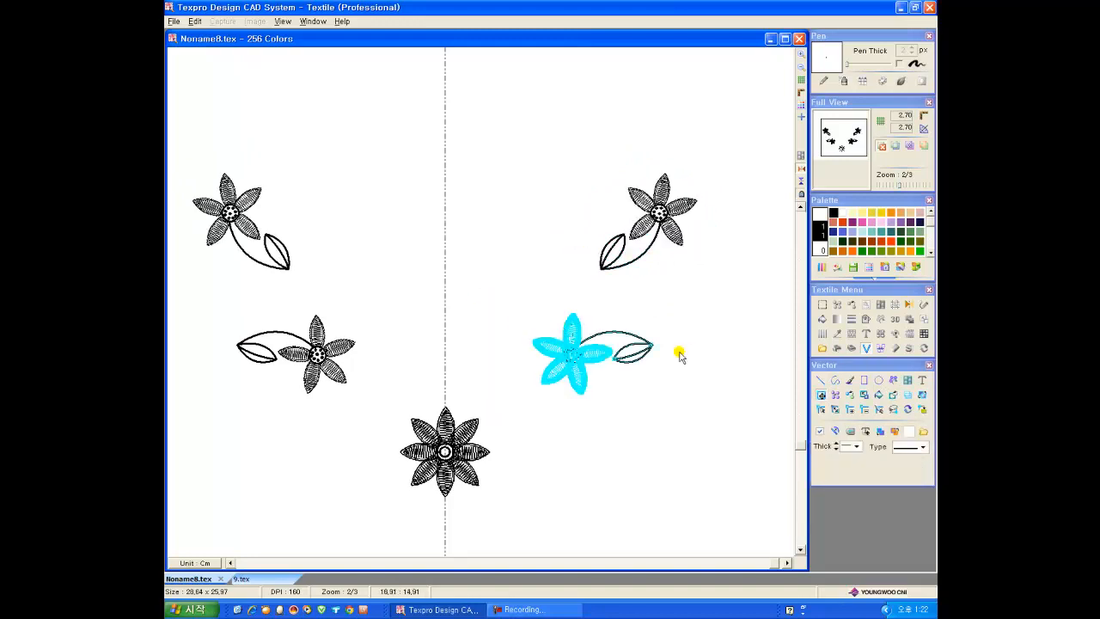
left_click_drag(676, 492, 484, 213)
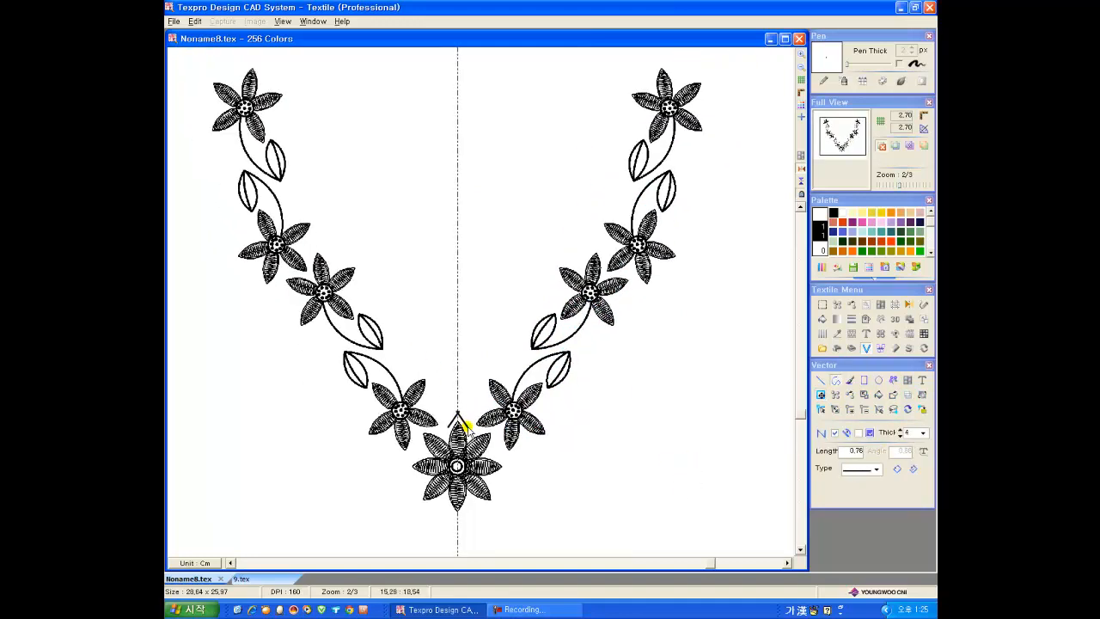
Step: Draw the garland's inner scalloped outline, 4 thick, from the central flower up around the petals and leaves to the top
left_click(520, 352)
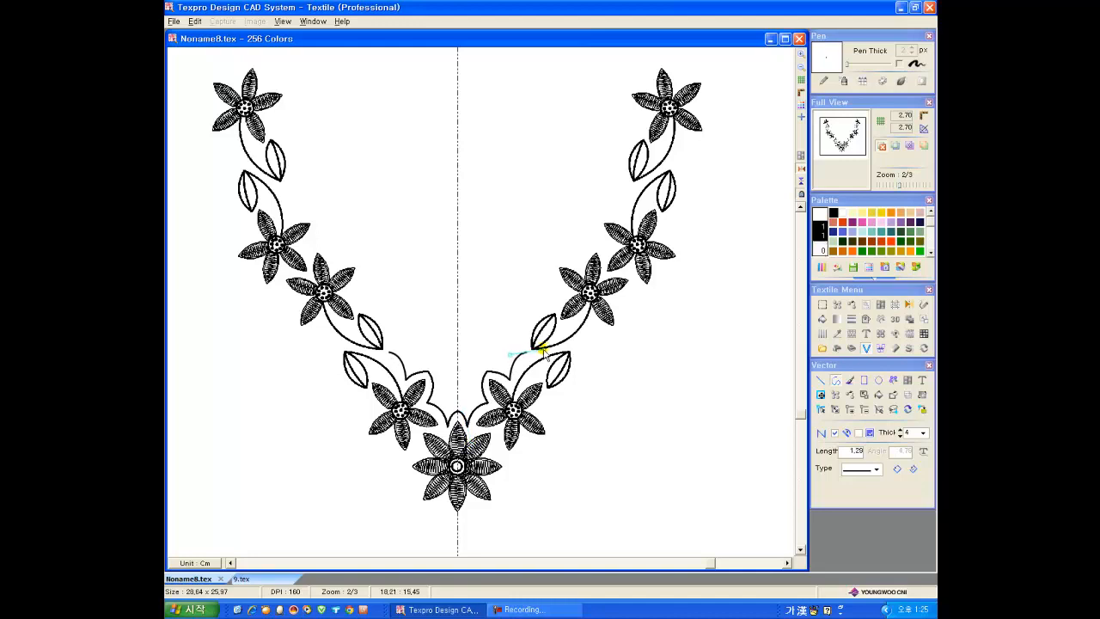
left_click_drag(532, 321, 549, 313)
left_click(569, 297)
left_click(554, 268)
left_click_drag(581, 264, 600, 273)
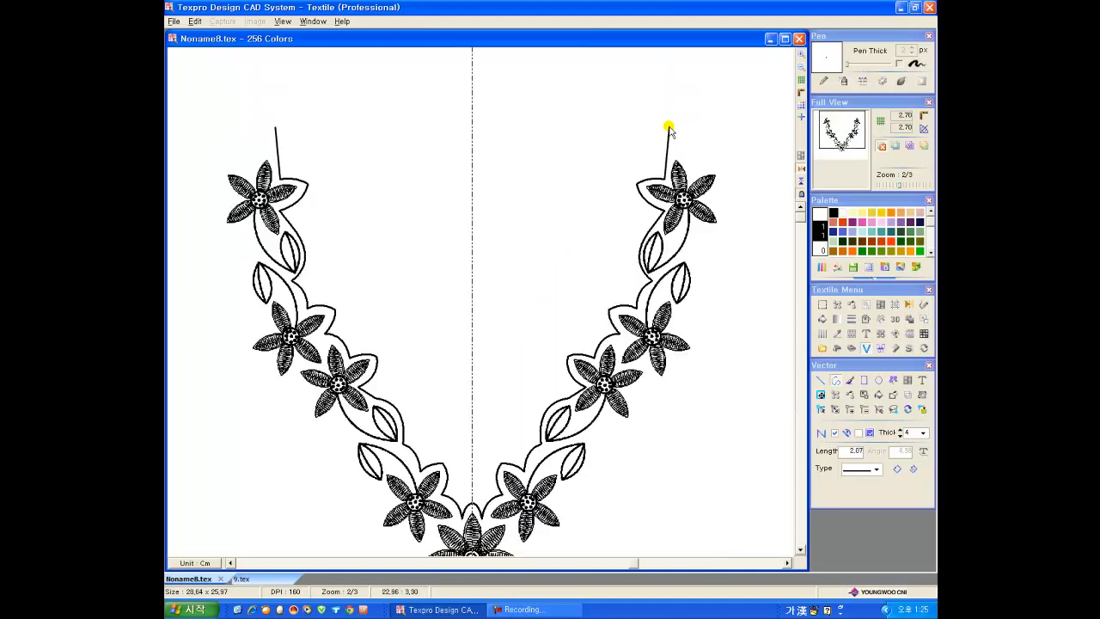
left_click_drag(668, 126, 657, 105)
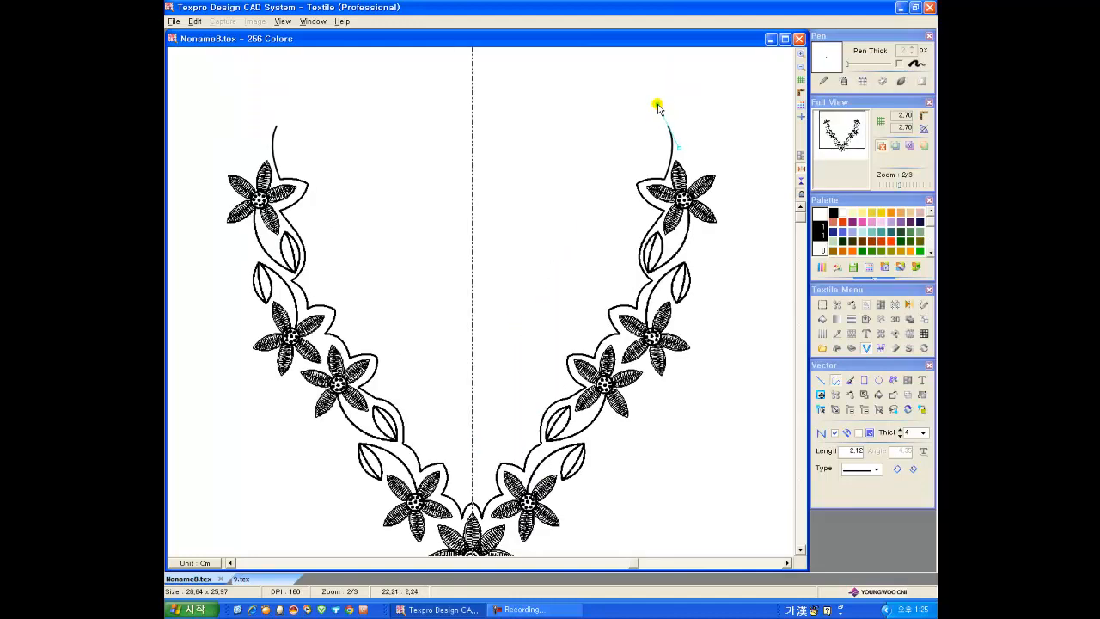
Step: Draw the garland's outer scalloped outline down from the top flower to a point on the mirror axis below the central flower
left_click(718, 146)
left_click_drag(694, 308, 655, 337)
left_click_drag(626, 458, 589, 467)
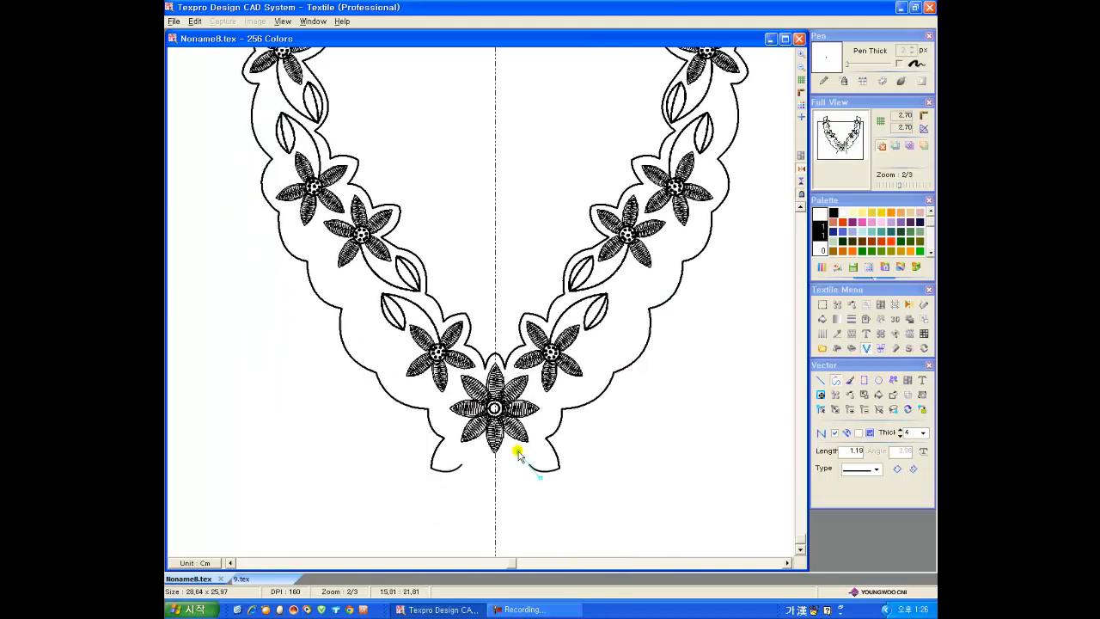
left_click_drag(518, 449, 520, 454)
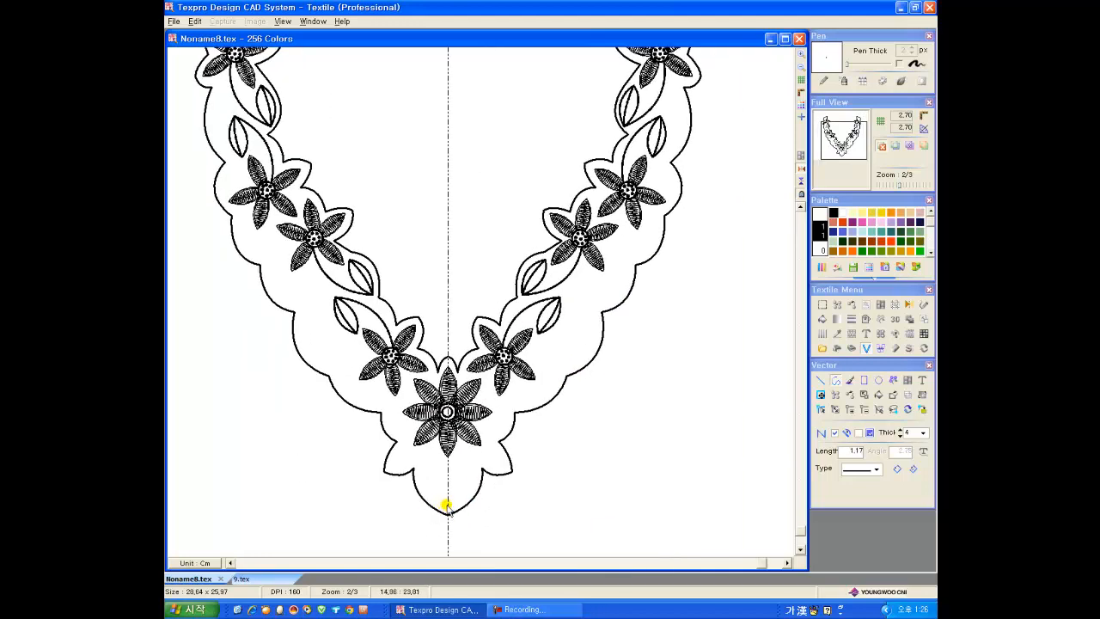
Step: Draw a second scalloped outline, 4 thick, along the garland's outer edge and add curled tendrils beside the flowers
left_click_drag(446, 507, 481, 423)
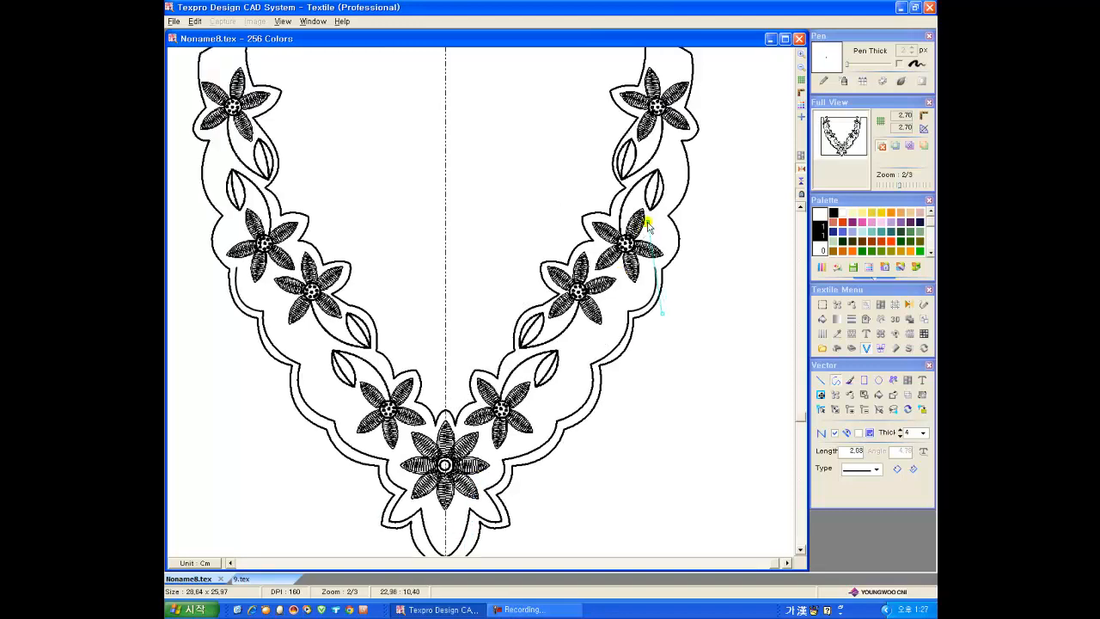
left_click_drag(664, 219, 631, 187)
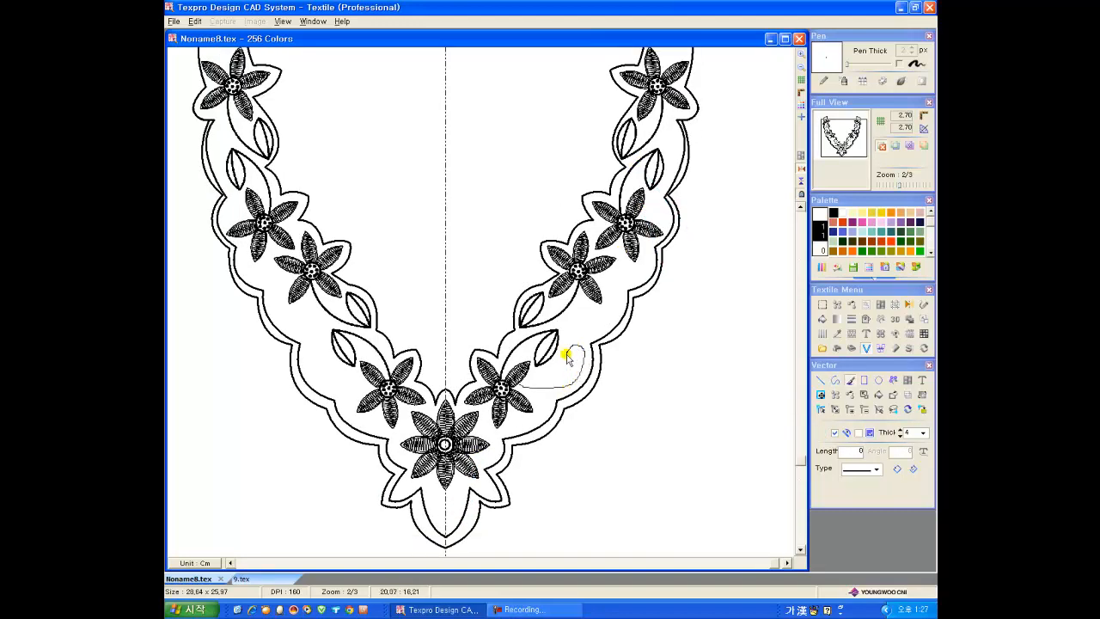
left_click_drag(567, 357, 592, 322)
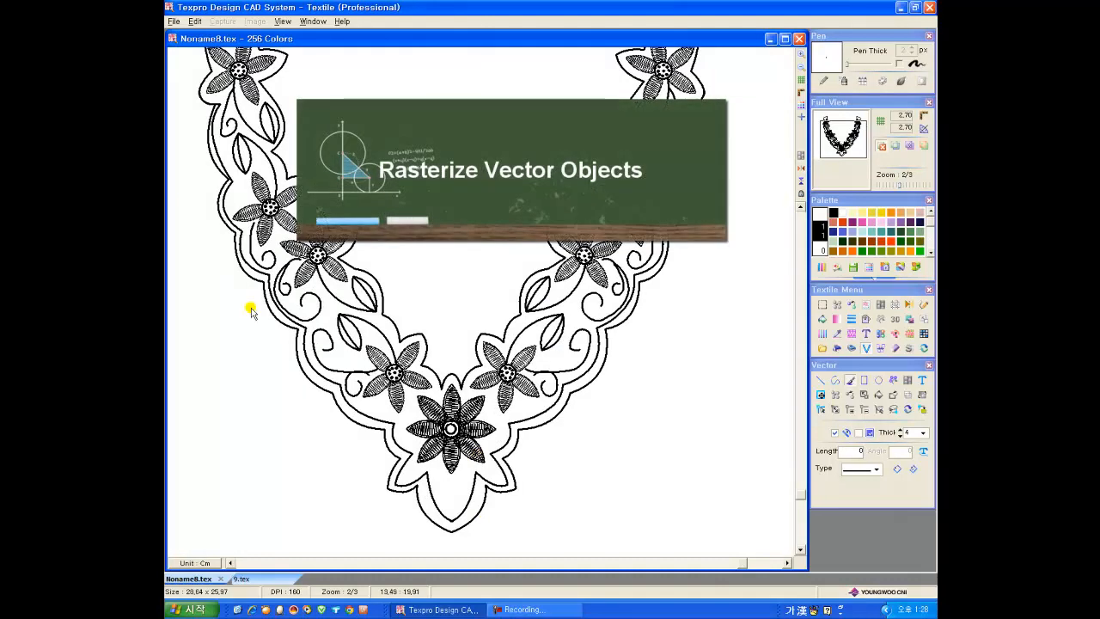
Step: Rasterize the neckline's vector objects onto the canvas
left_click(174, 22)
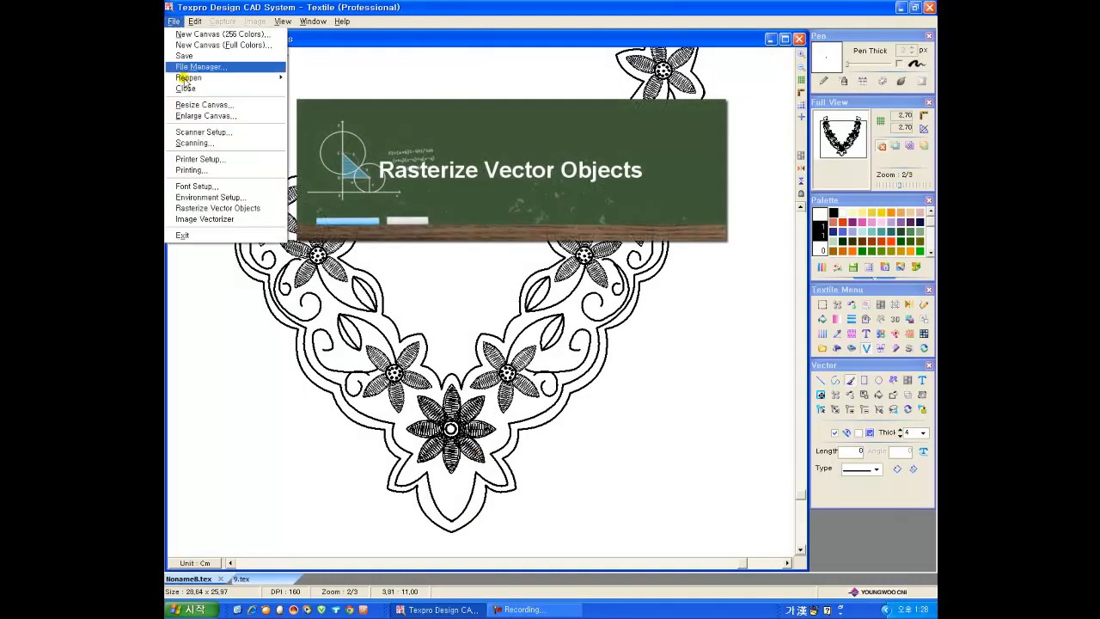
left_click(217, 209)
left_click(515, 331)
Step: Change the black line colour to dark grey and fill the band between the two outer scalloped outlines with mid grey
left_click(821, 268)
left_click(858, 343)
left_click(822, 319)
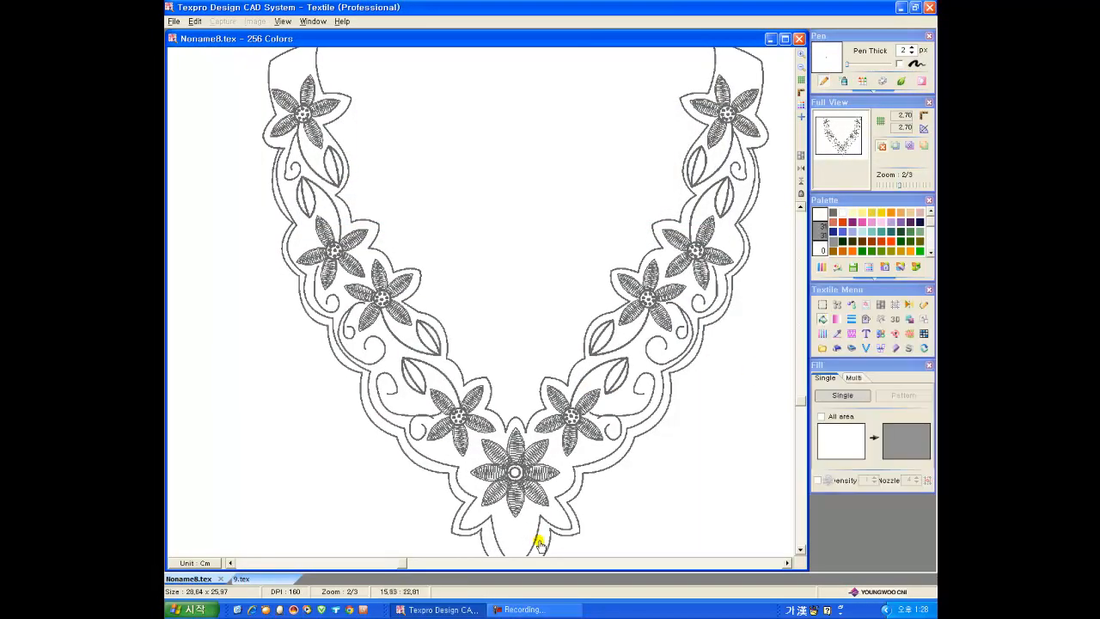
left_click(541, 543)
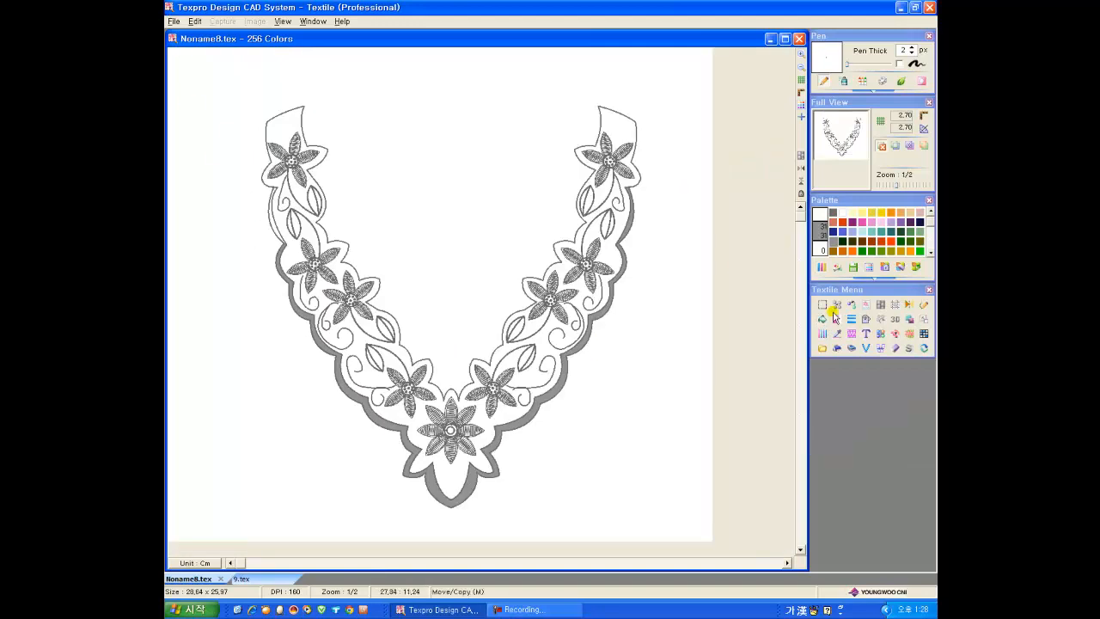
Step: Insert the 0.86X0.86 net motif from the Motif Library into the empty area inside the neckline
left_click(283, 20)
mouse_move(327, 139)
left_click(380, 165)
left_click(745, 128)
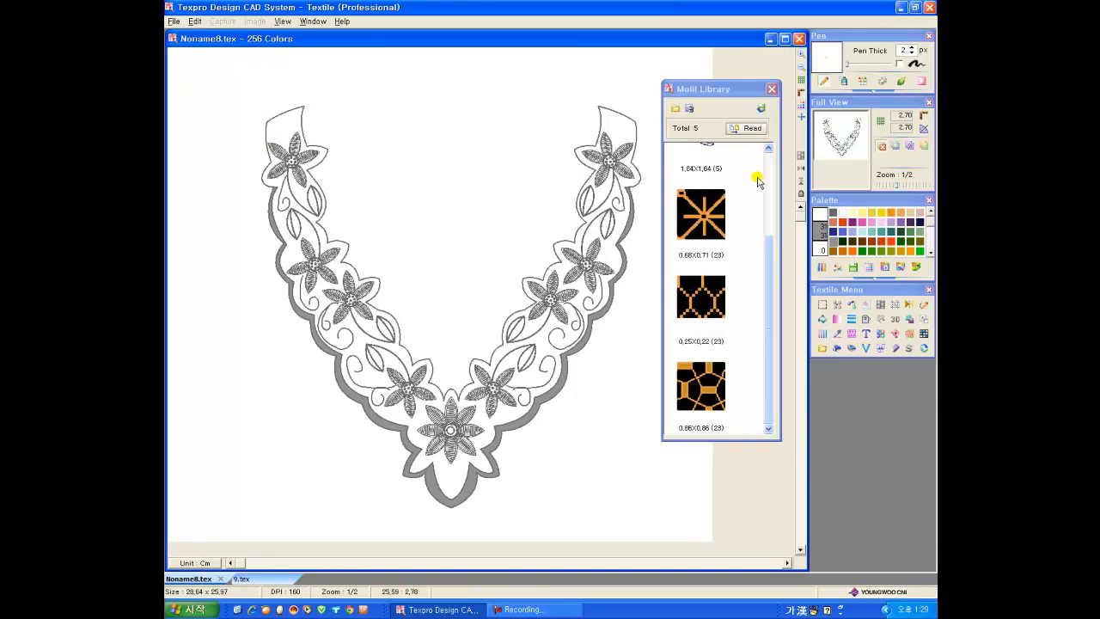
left_click(774, 93)
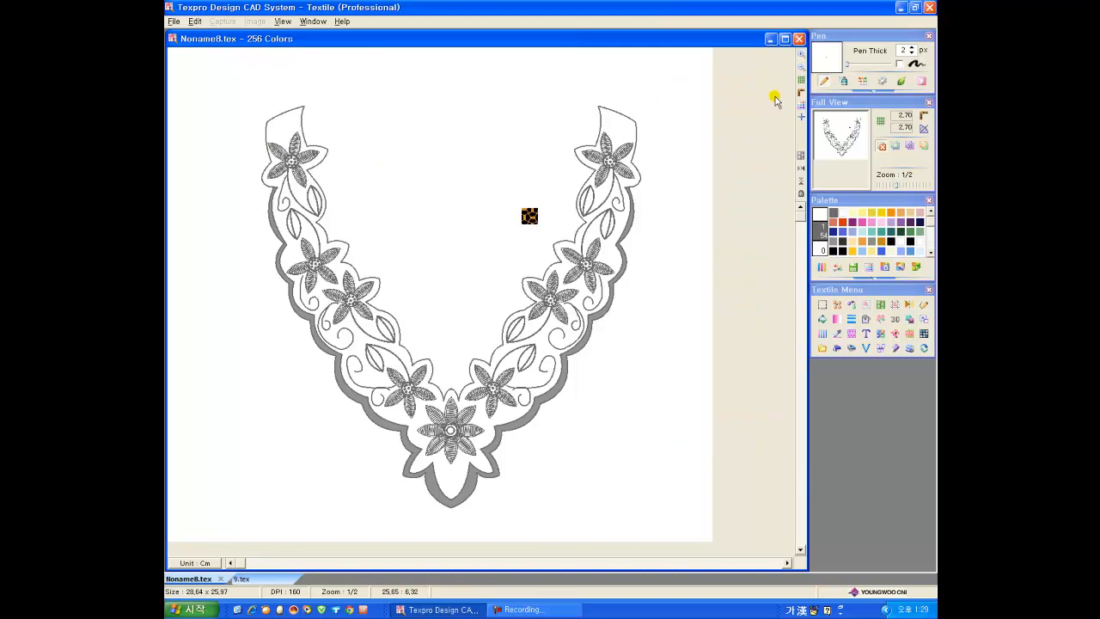
Step: Recolour the inserted net motif, changing its black background to white and its orange lines to blue shades
left_click(852, 306)
scroll(568, 215, "up", 2)
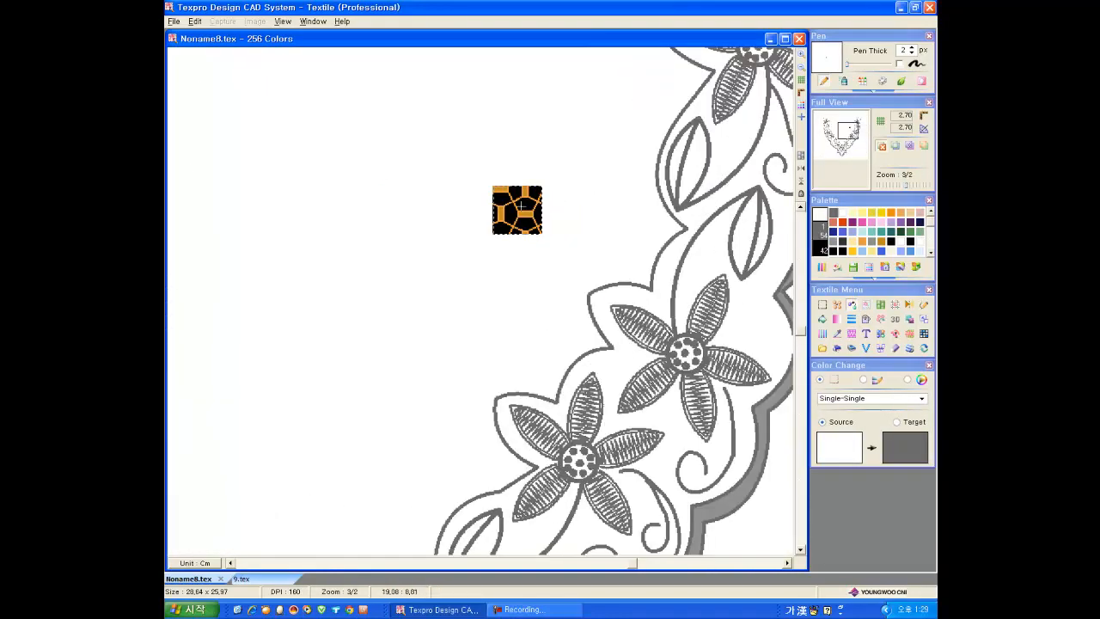
left_click(519, 204)
left_click(575, 208)
scroll(525, 206, "up", 2)
left_click(521, 215)
left_click(862, 231)
left_click(524, 220)
left_click(910, 251)
left_click(928, 367)
Step: Fill the ground around the flowers and leaves with the selected net motif as a pattern, at 100 scale in Normal mode
scroll(653, 236, "down", 4)
left_click(822, 319)
left_click(909, 397)
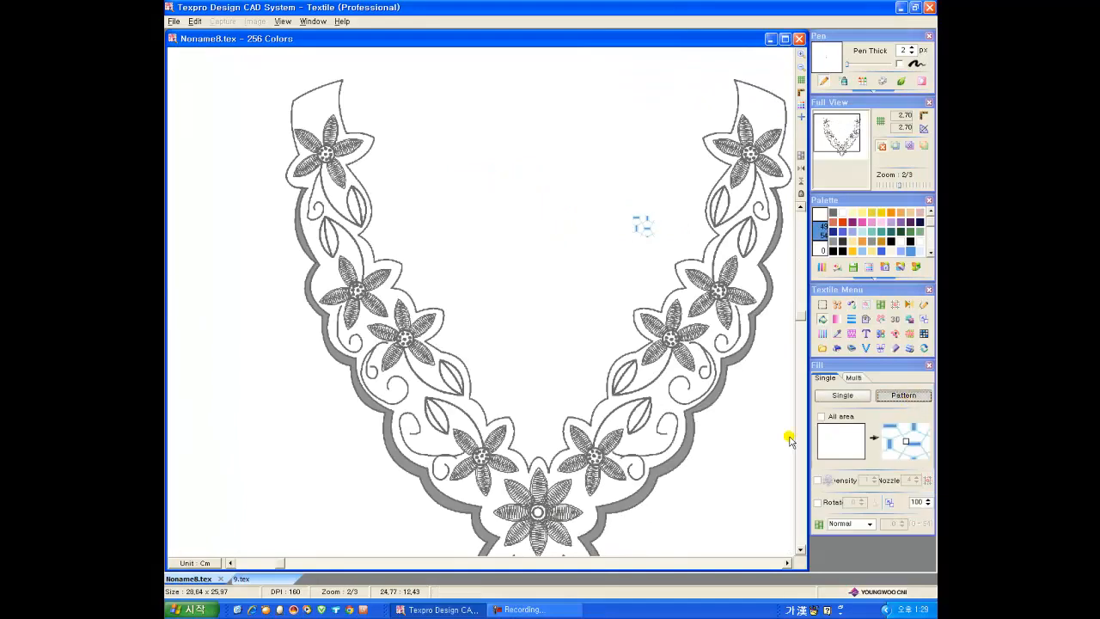
left_click(626, 474)
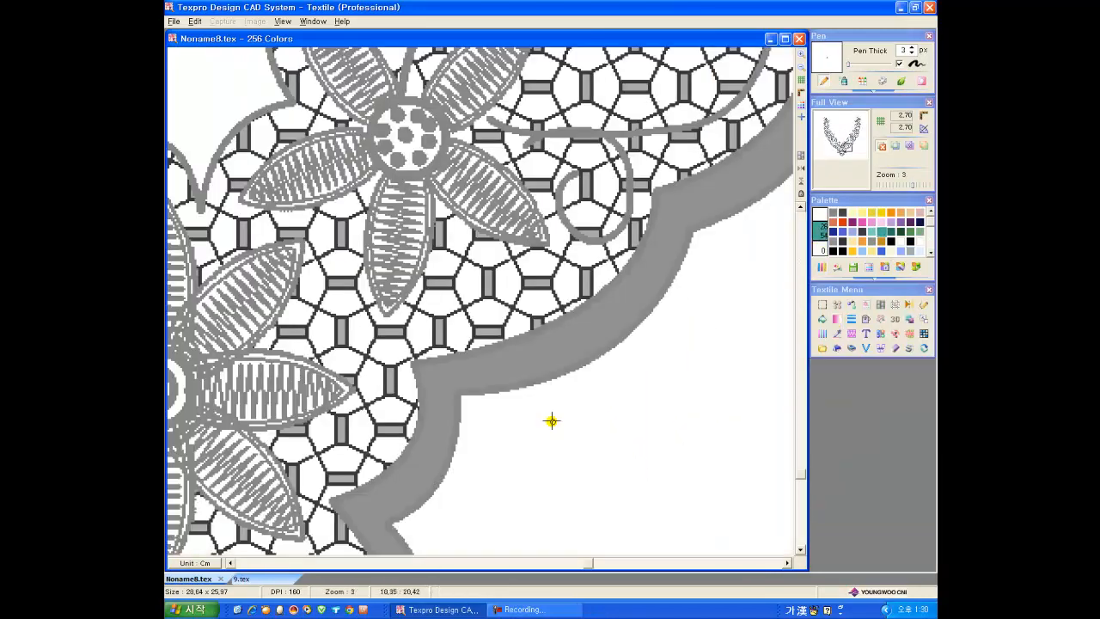
Step: Scribble a vertical hatching sample outside the neckline with a 3 px pen and recolour a selected part, about 0.41 x 0.46 cm, dark grey
left_click(835, 250)
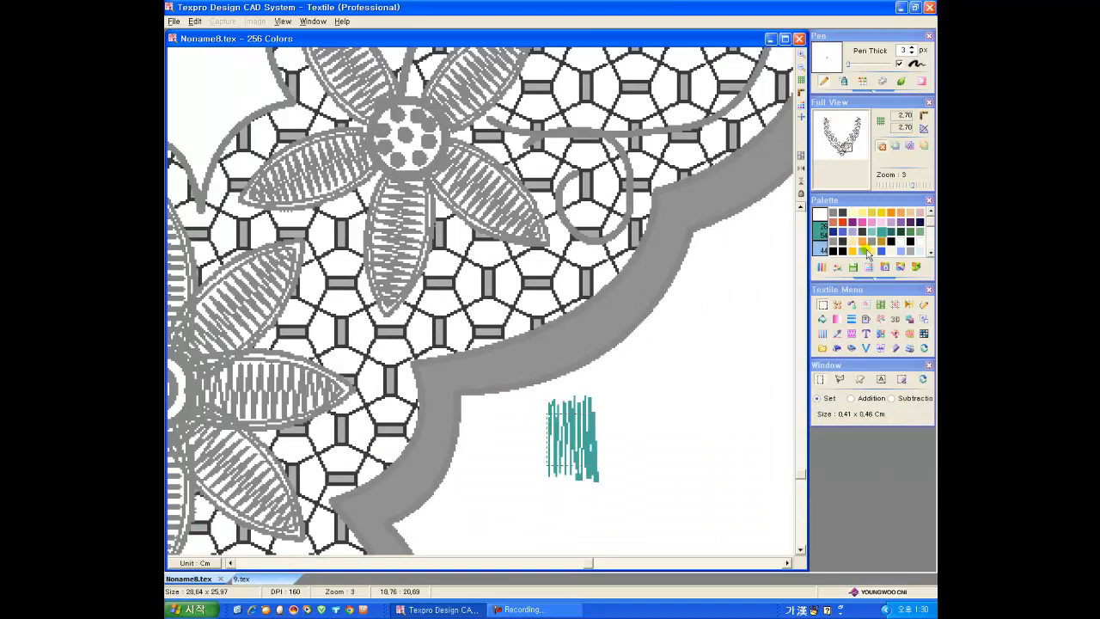
left_click(853, 306)
left_click(592, 441)
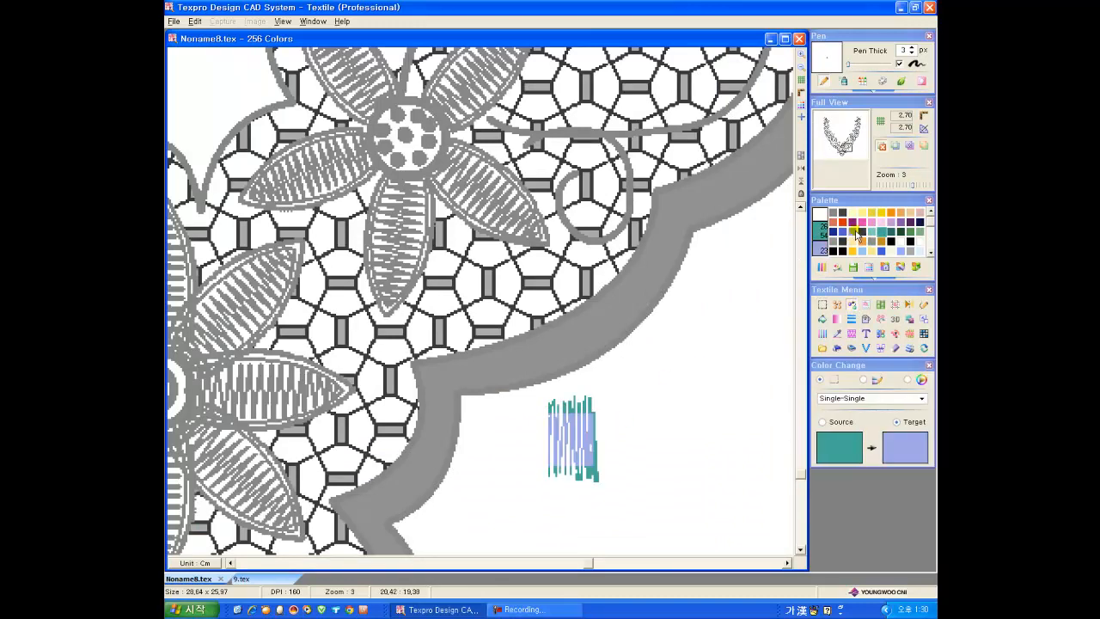
left_click(861, 233)
Step: Fill the scalloped outer border band with the selected hatching as a pattern, with rotation enabled
left_click(822, 318)
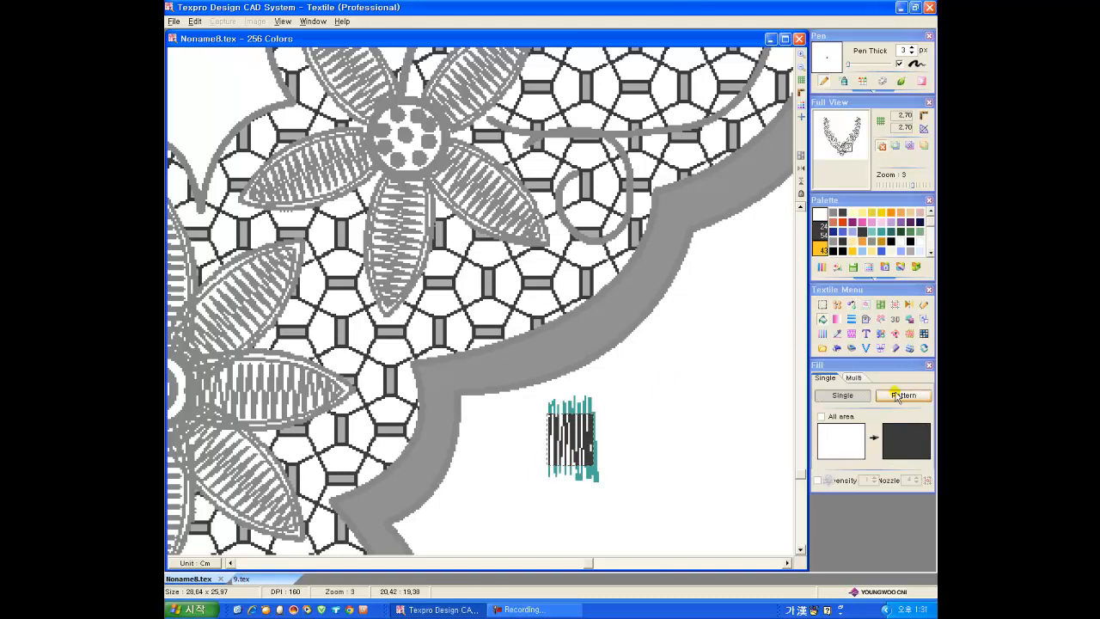
left_click(897, 397)
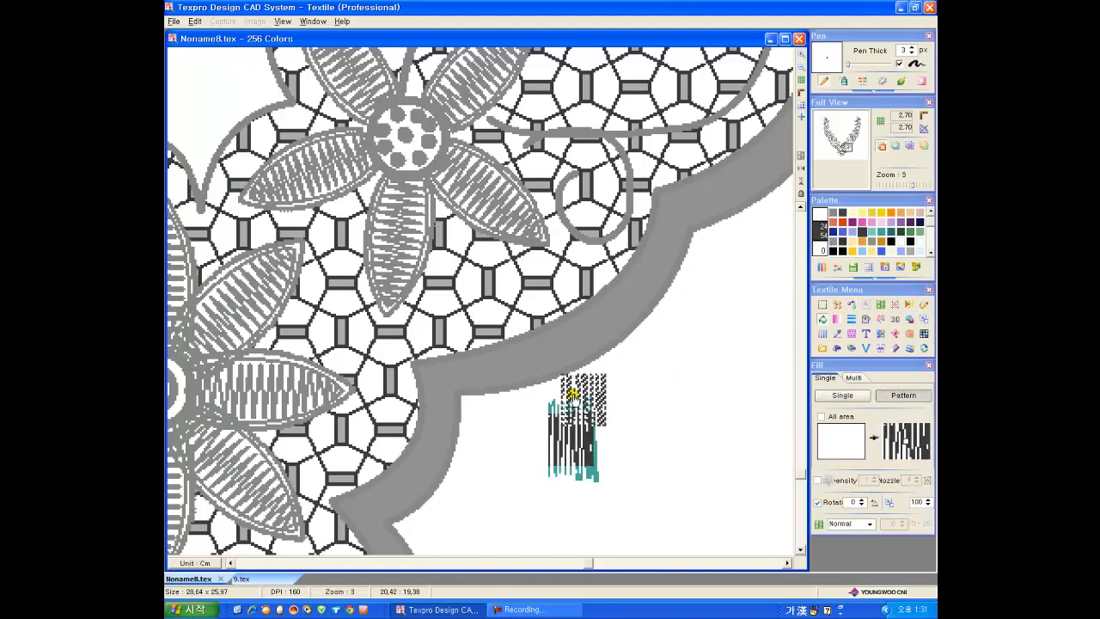
left_click(524, 353)
scroll(589, 354, "down", 2)
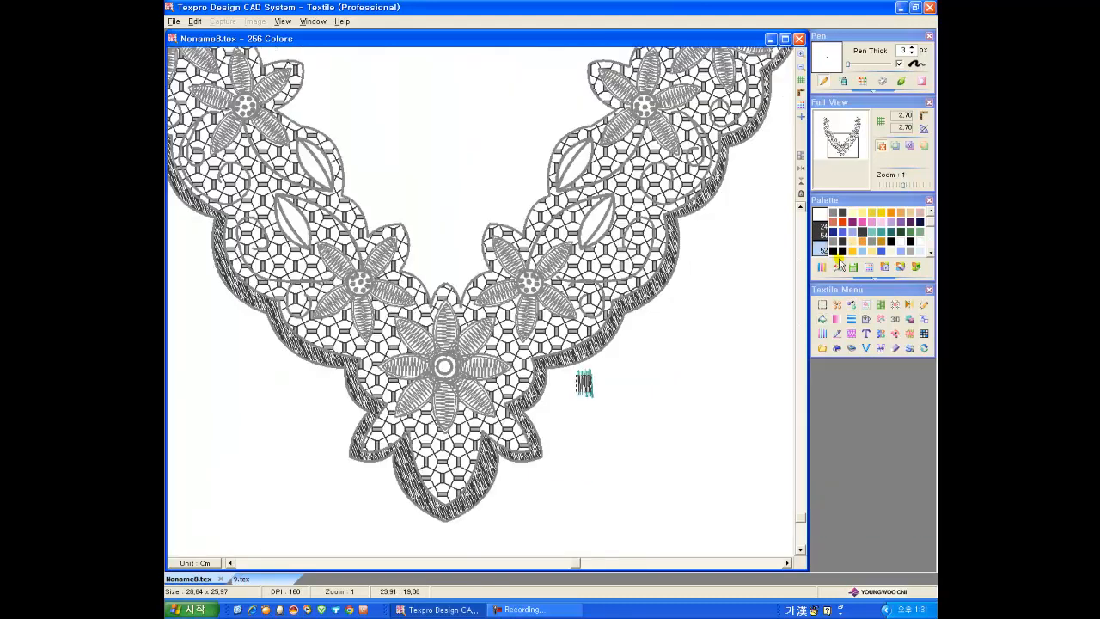
Step: Adjust the palette colours and remove the scribbled hatching sample beside the neckline
left_click(823, 268)
left_click(855, 332)
left_click(857, 279)
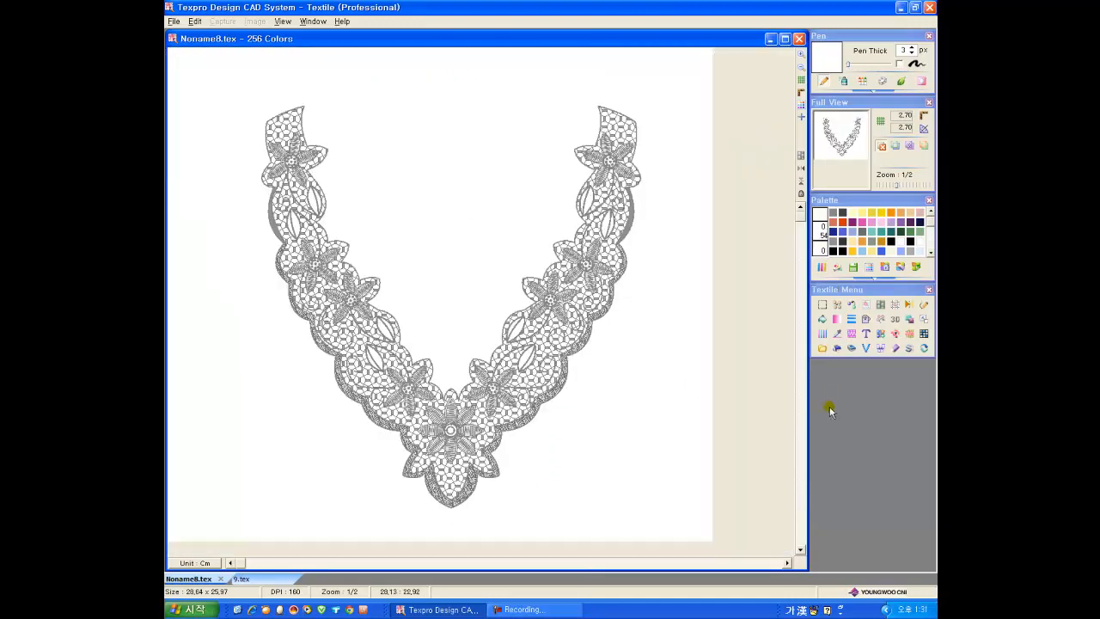